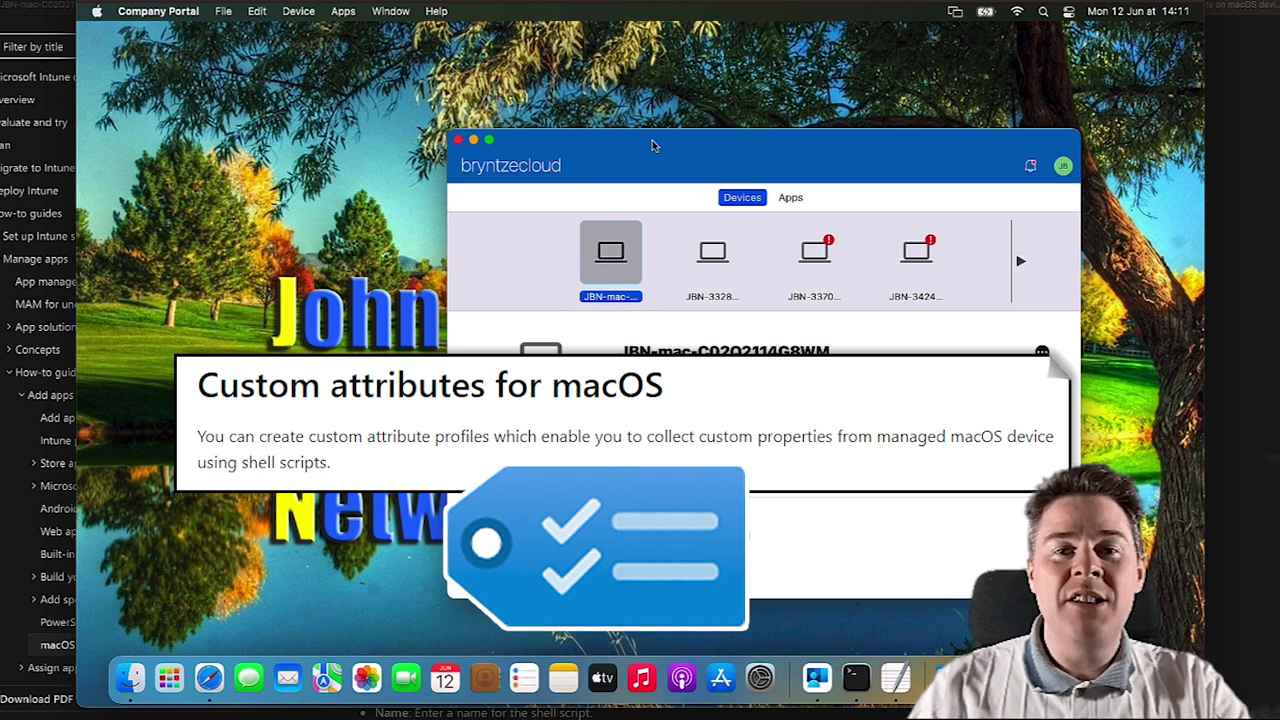
- Switch to Safari and open the custom attributes page for macOS devices in the Intune admin center
drag(652, 146, 680, 136)
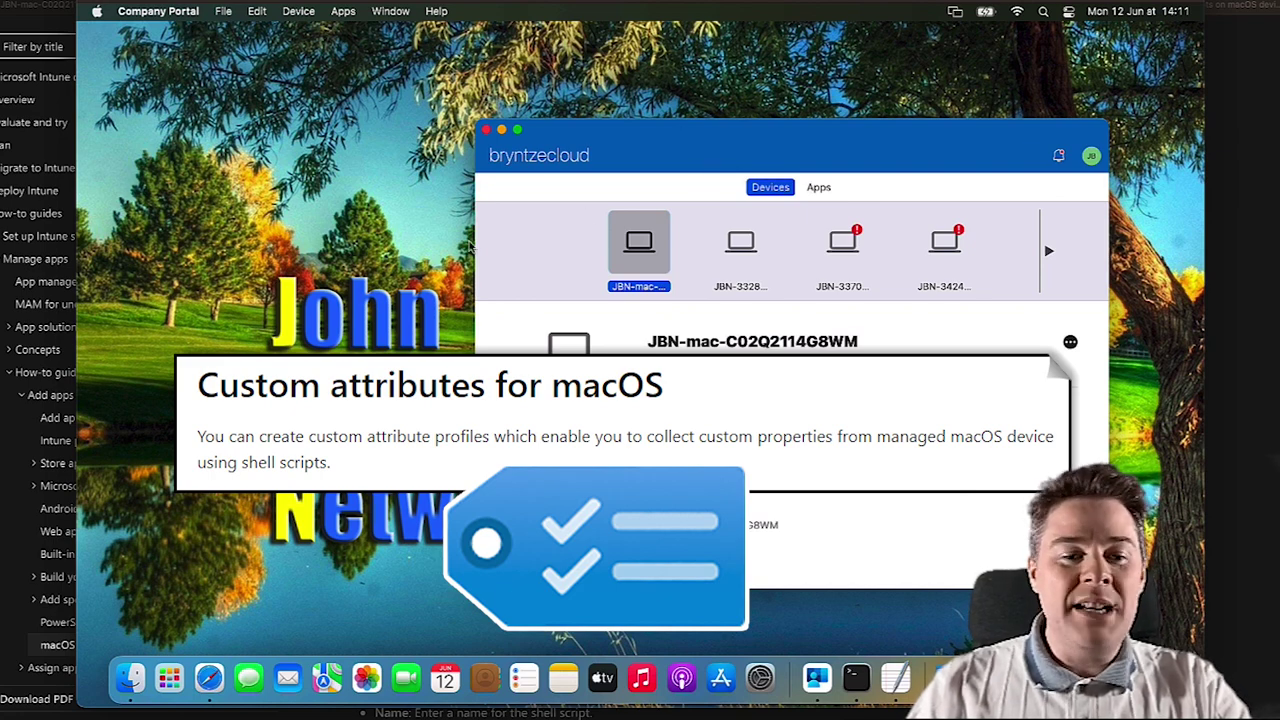
click(210, 679)
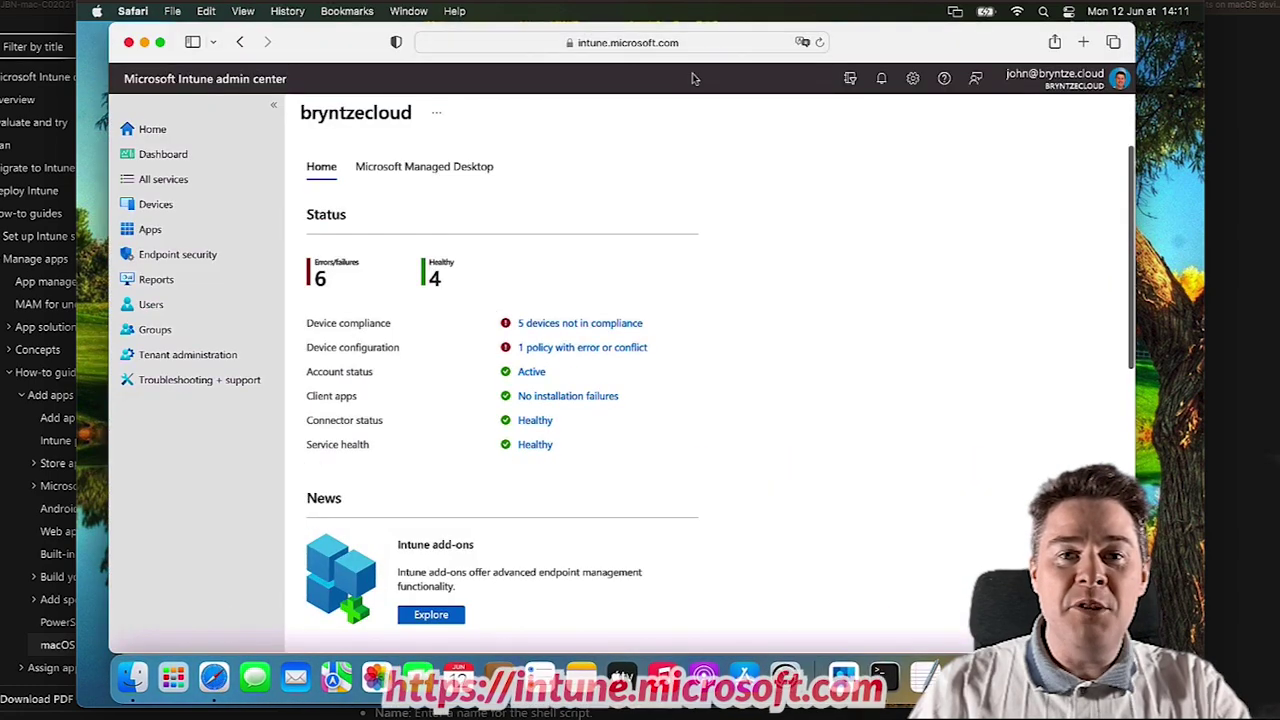
click(158, 206)
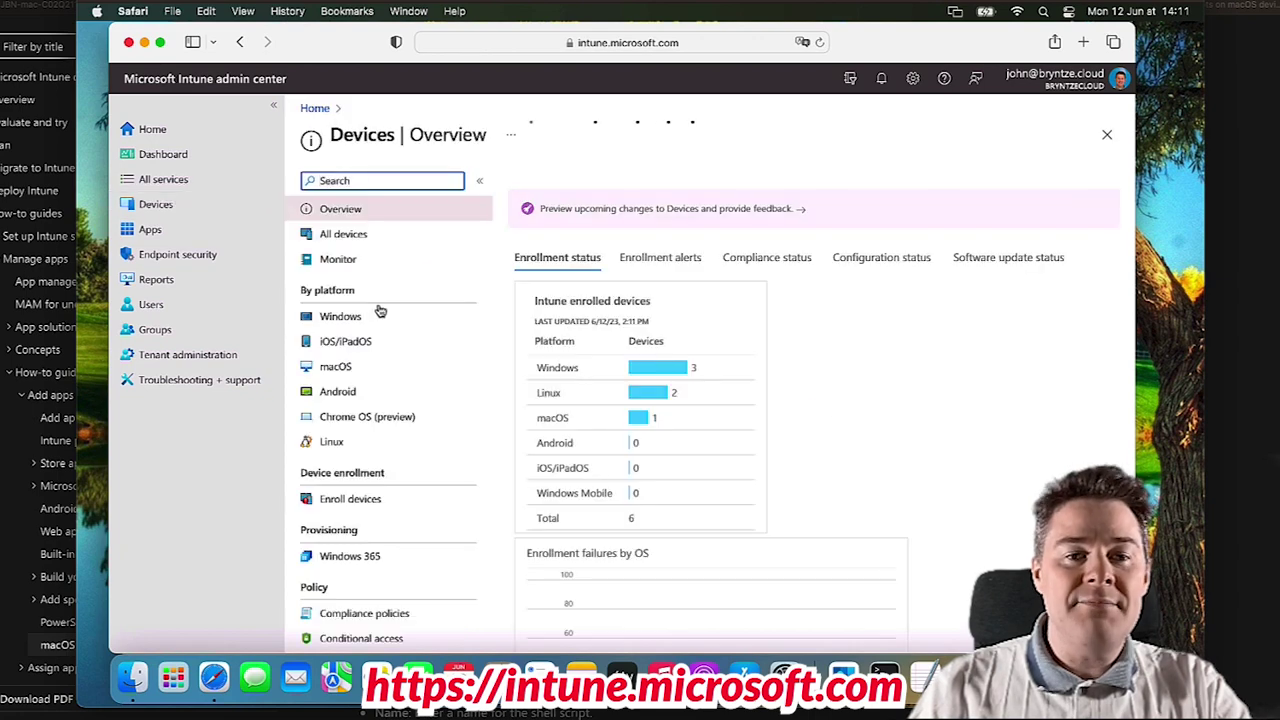
click(352, 367)
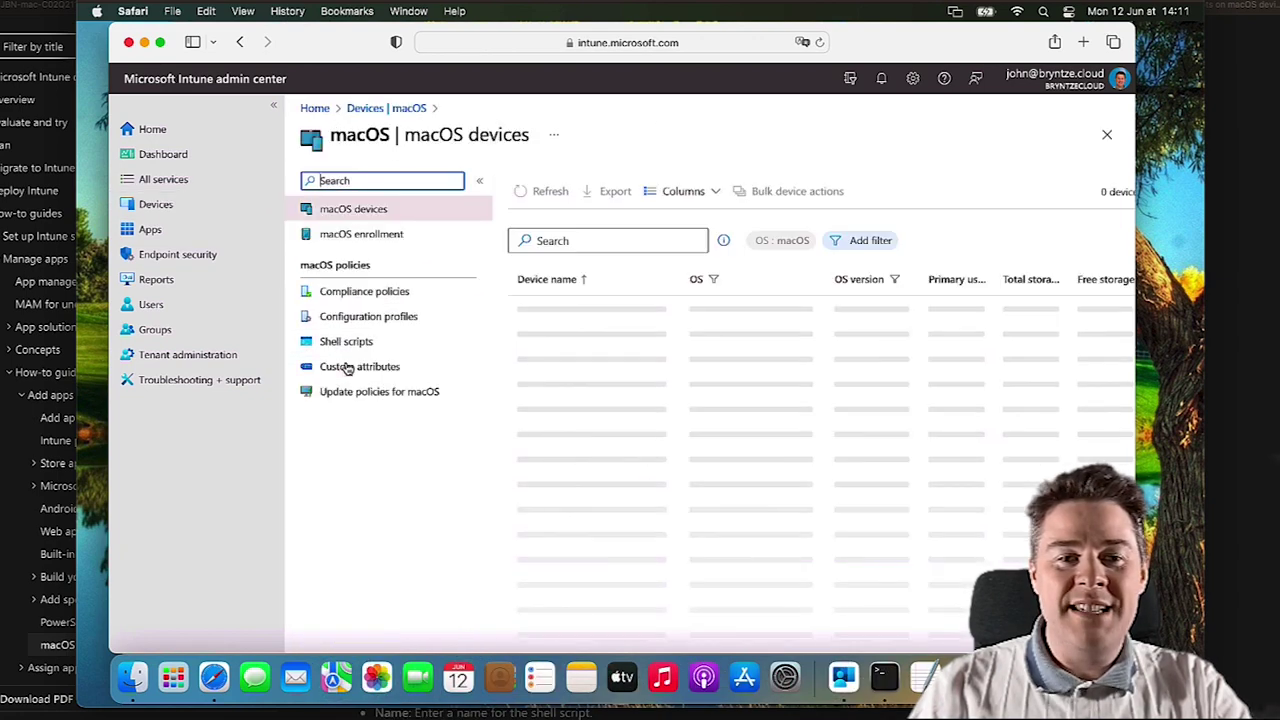
click(367, 369)
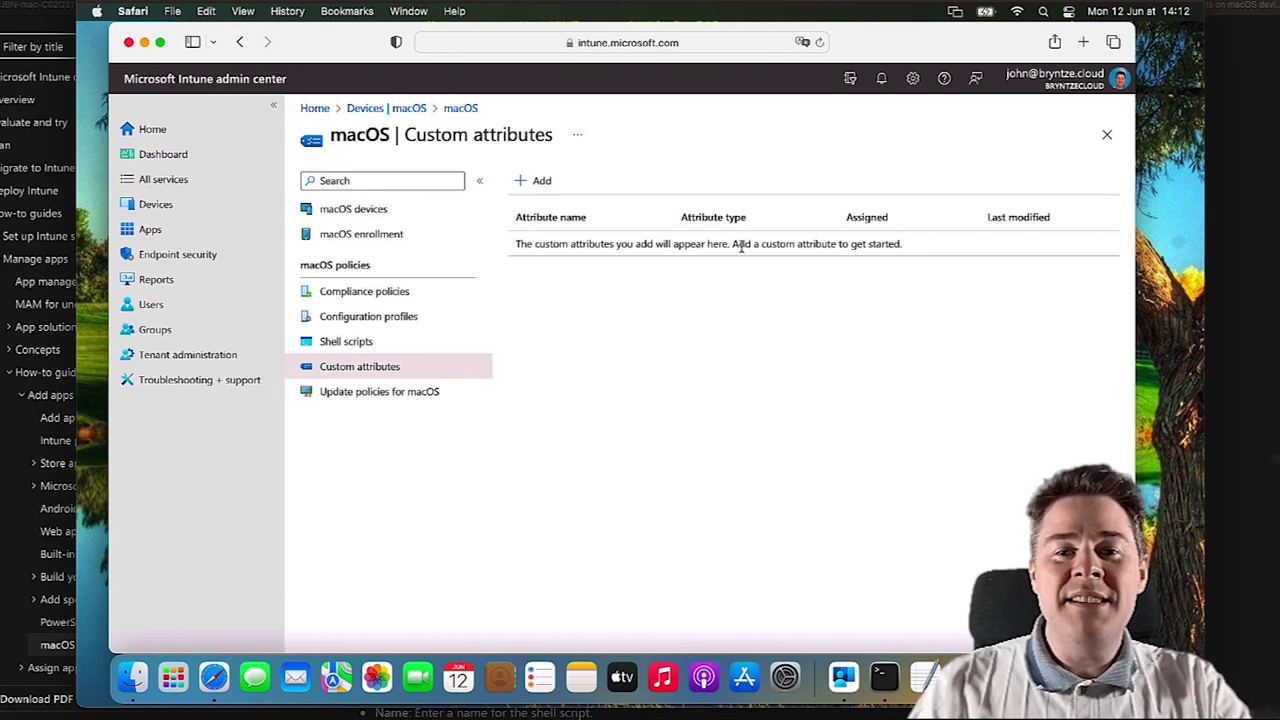
drag(682, 220, 760, 222)
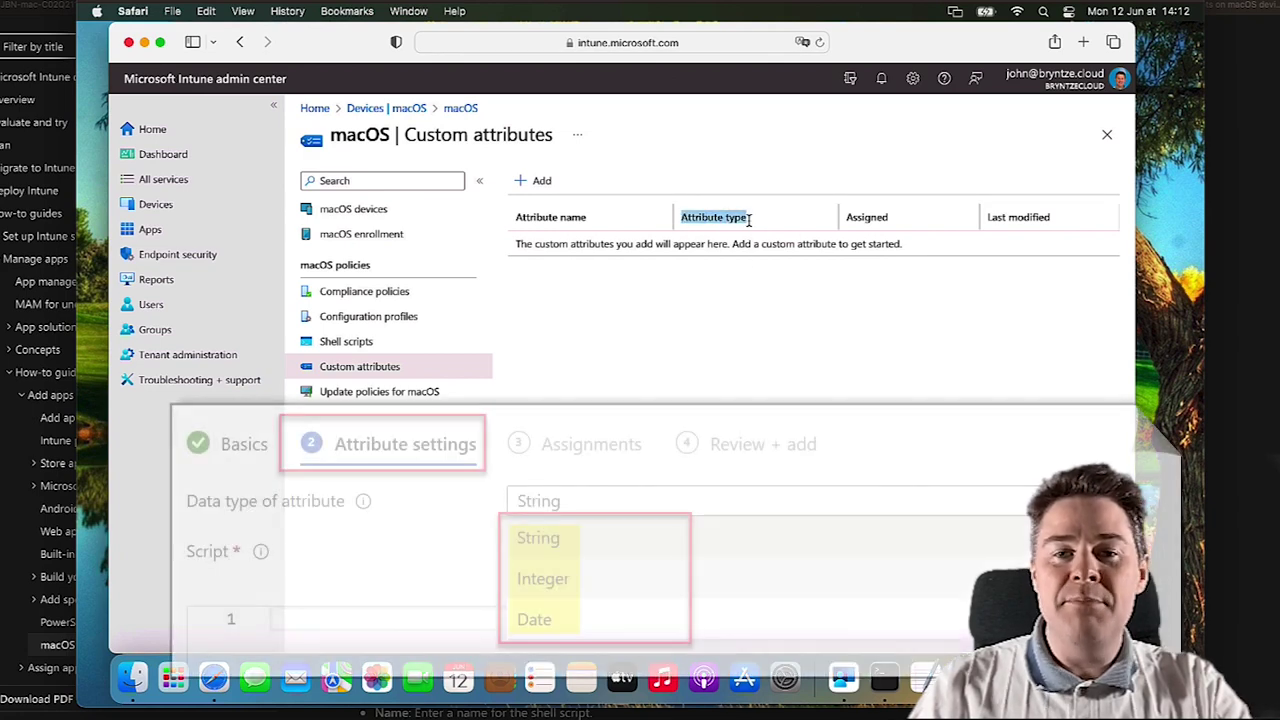
click(766, 222)
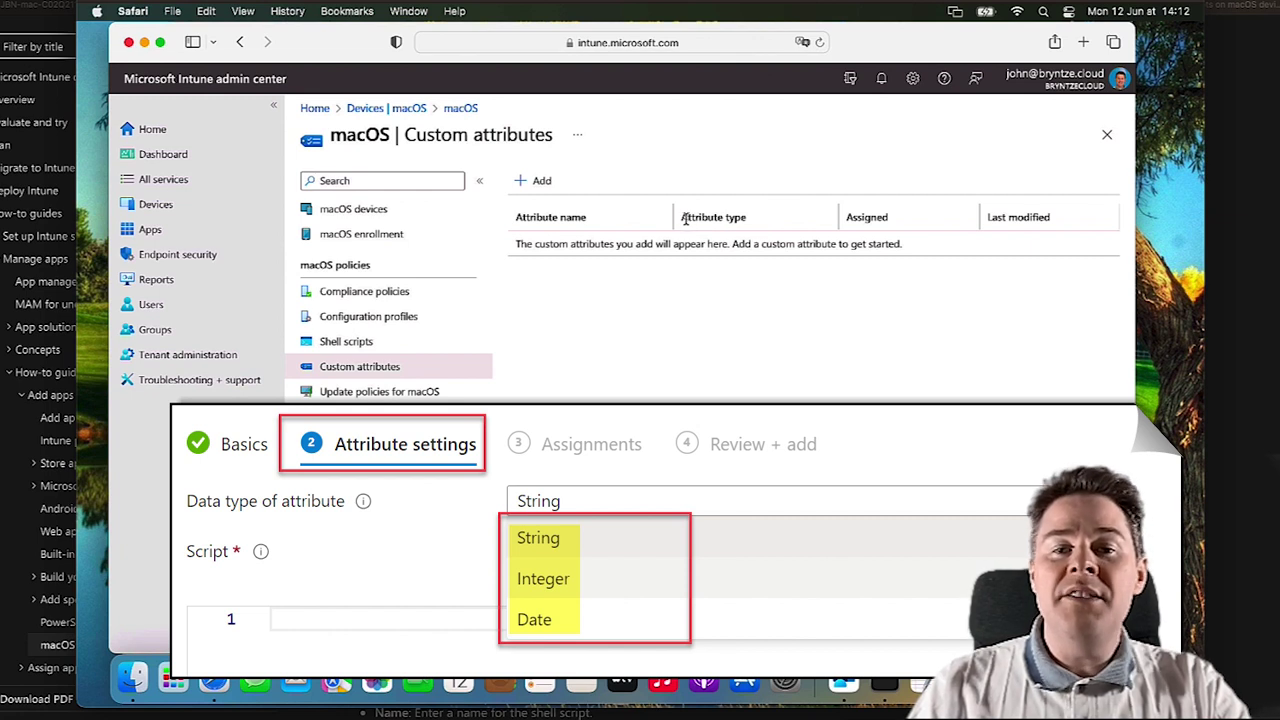
drag(684, 220, 747, 222)
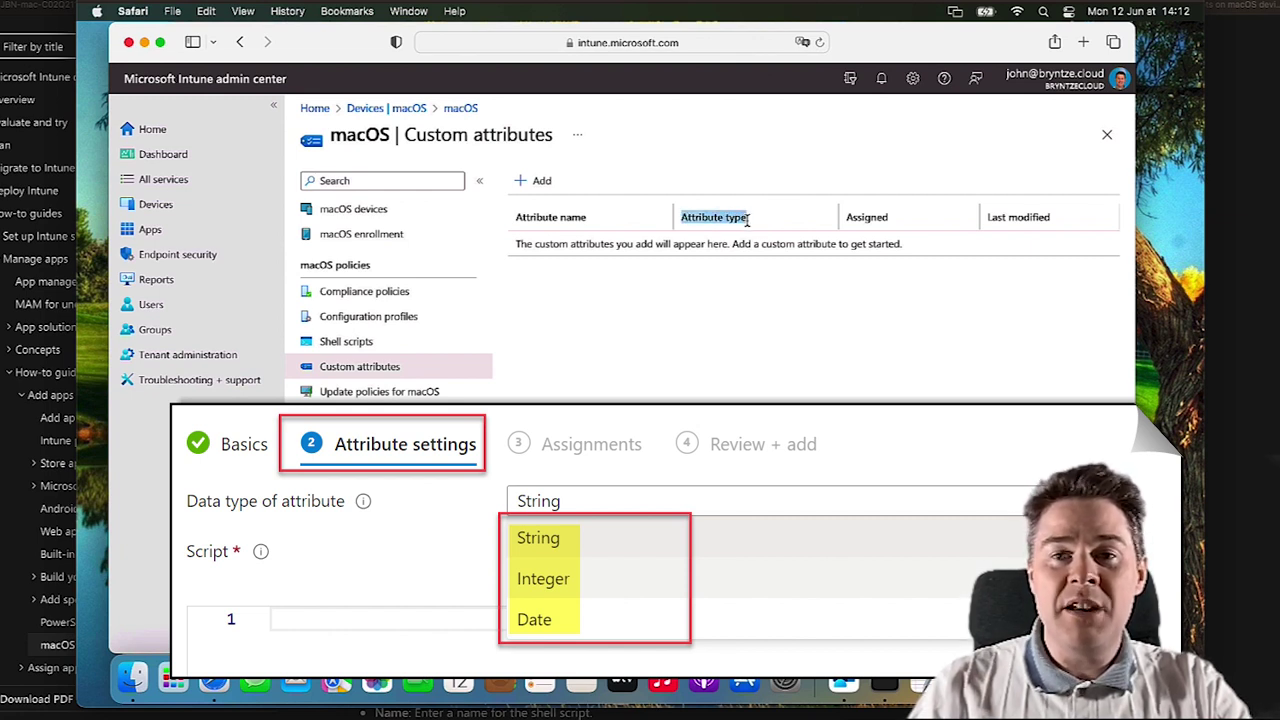
click(764, 222)
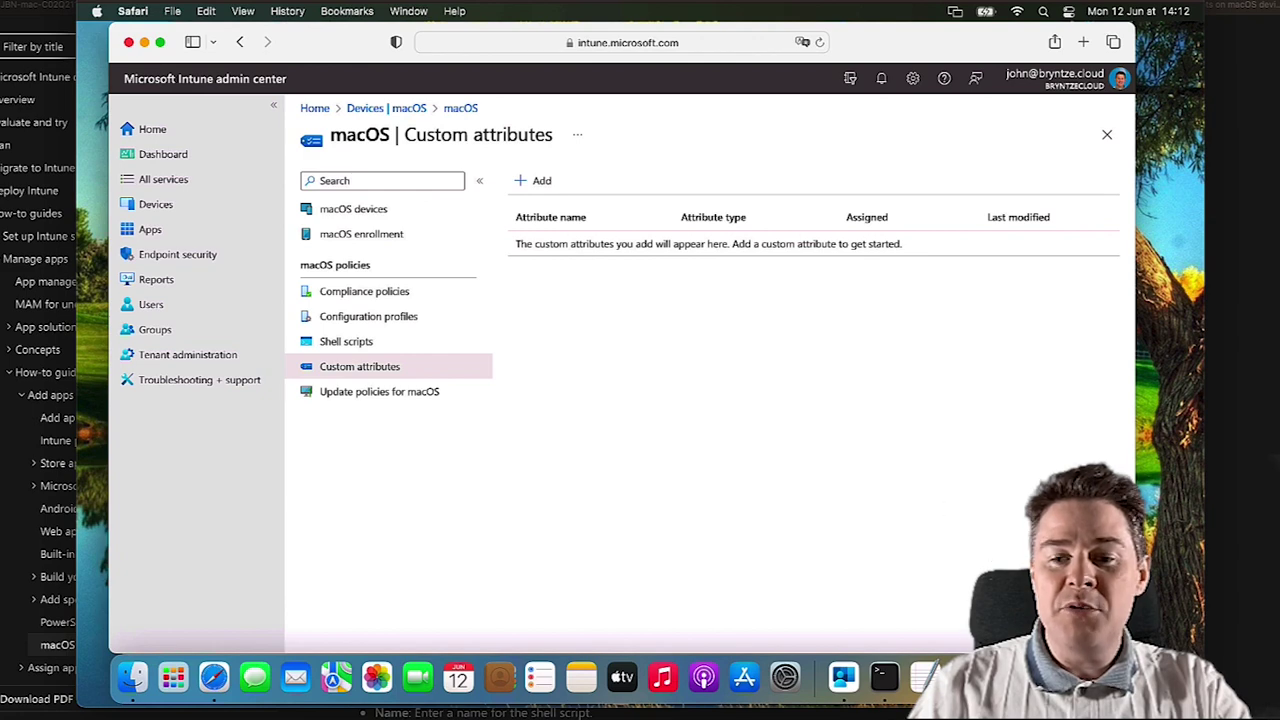
- Switch to TextEdit and convert the untitled reboot-time script document to plain text
click(925, 678)
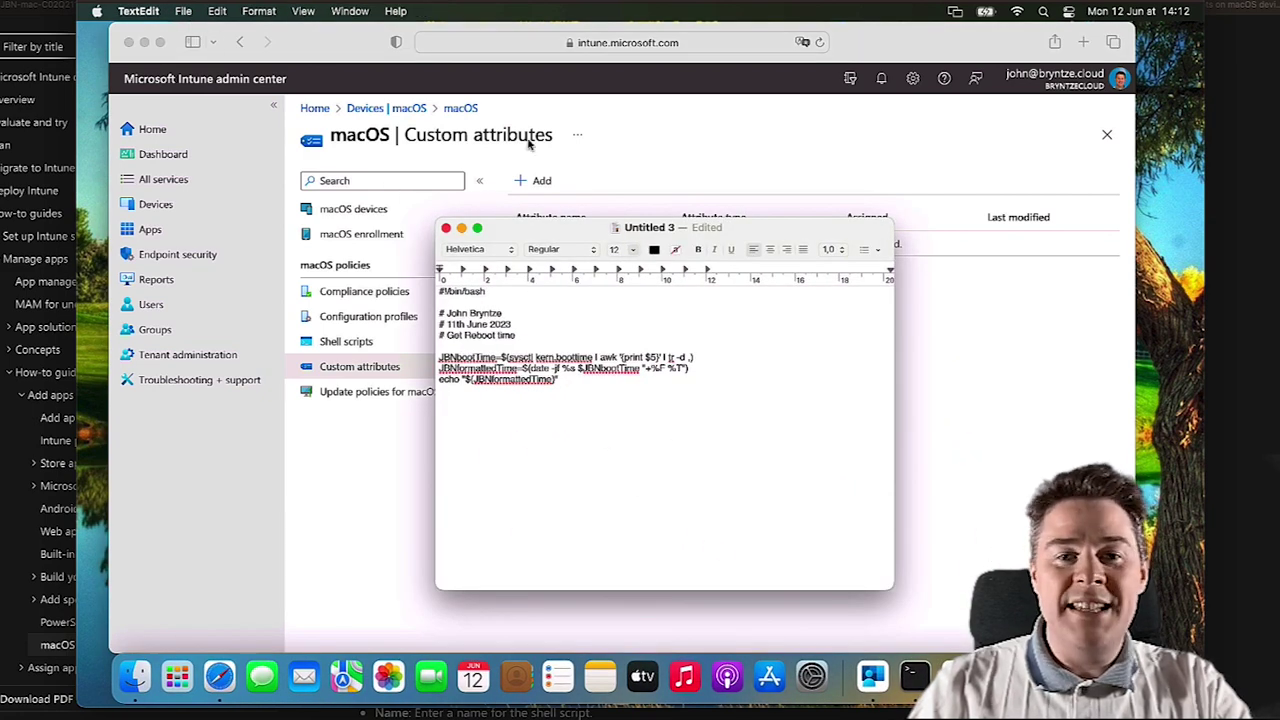
drag(557, 233, 503, 193)
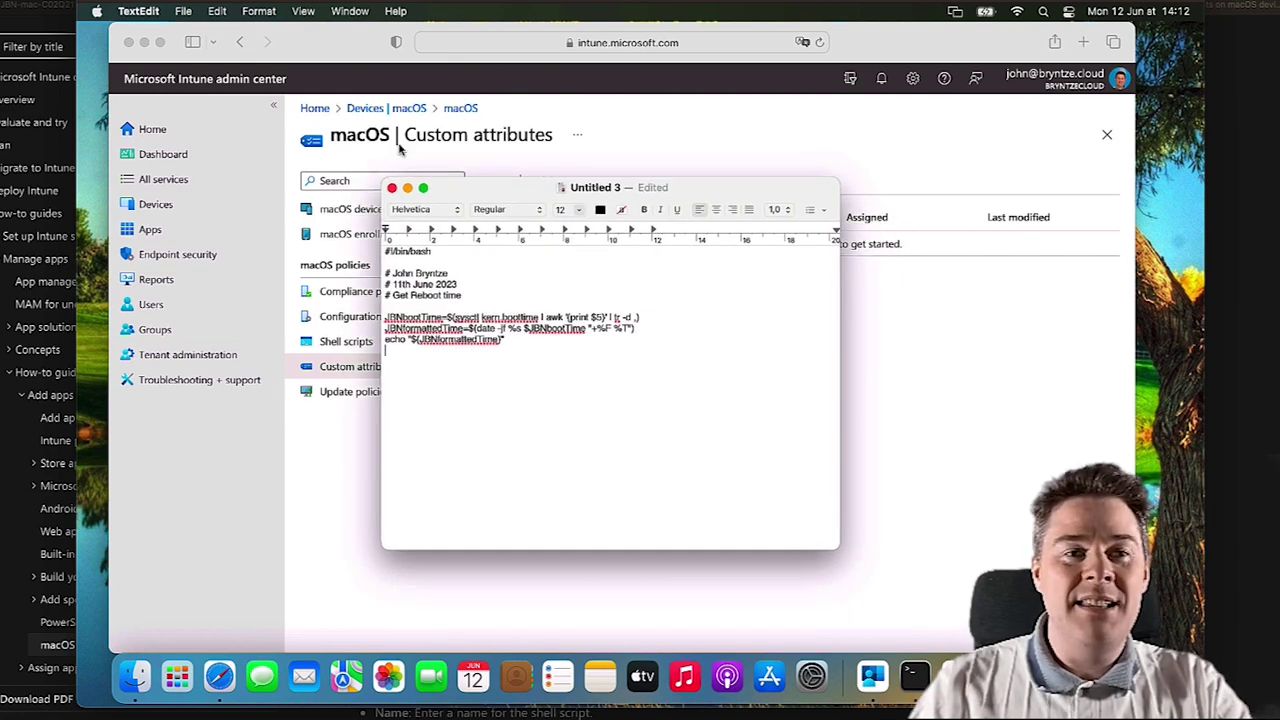
drag(509, 192, 535, 167)
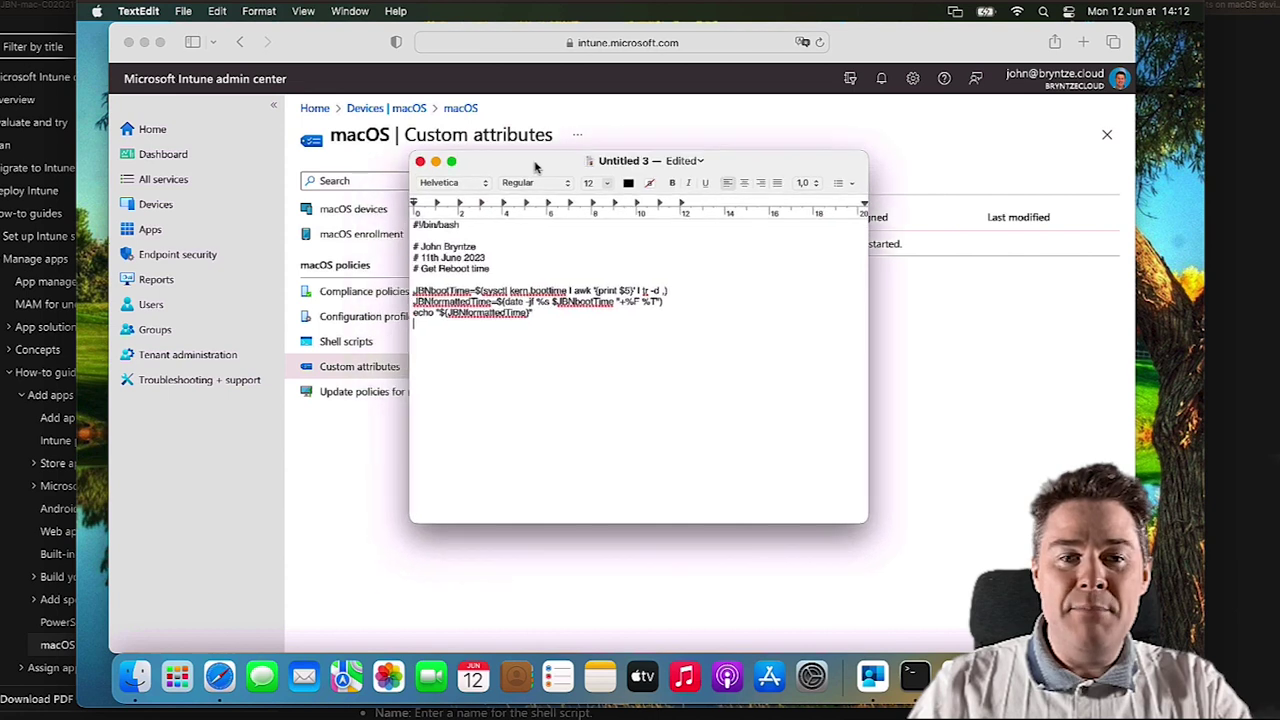
click(441, 328)
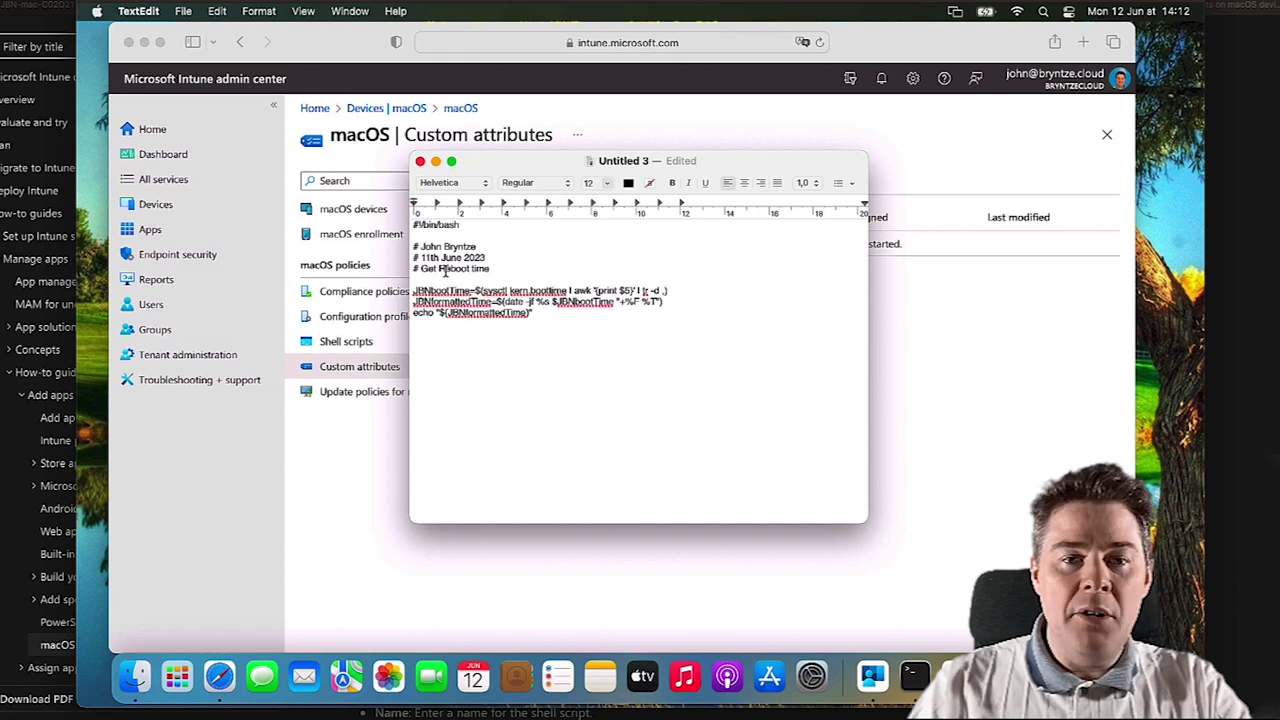
drag(438, 268, 490, 268)
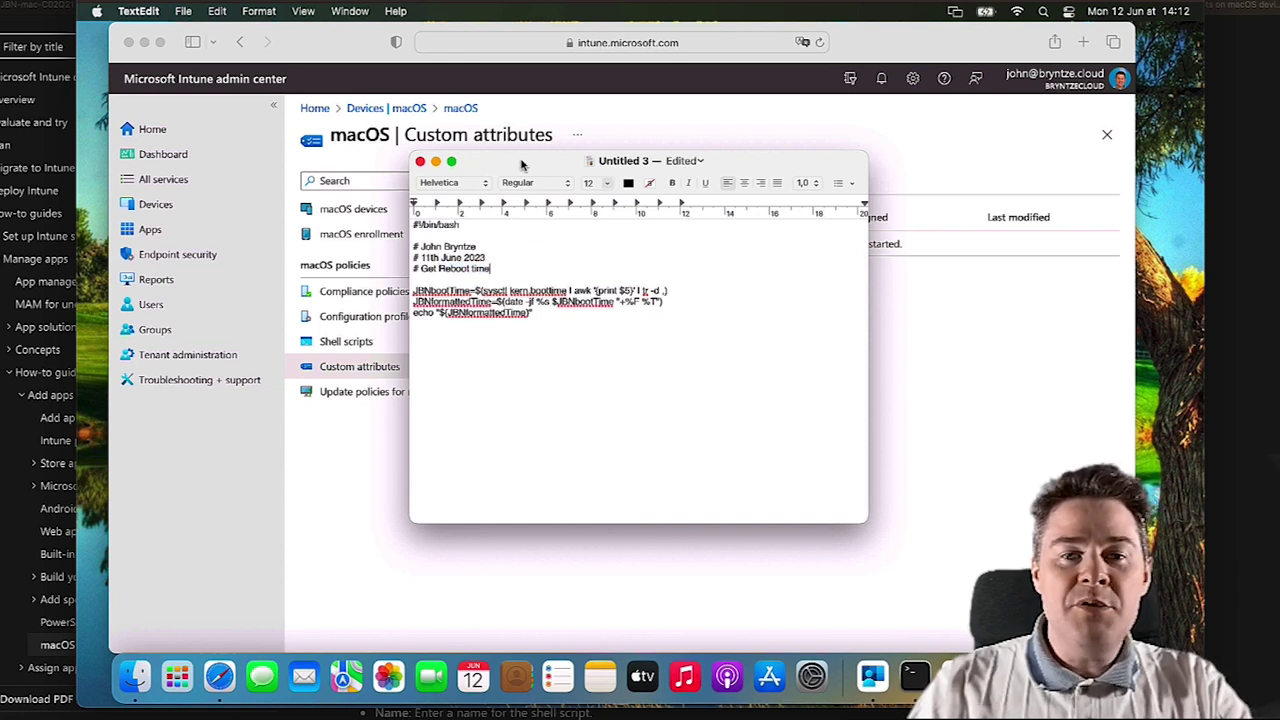
drag(521, 165, 497, 147)
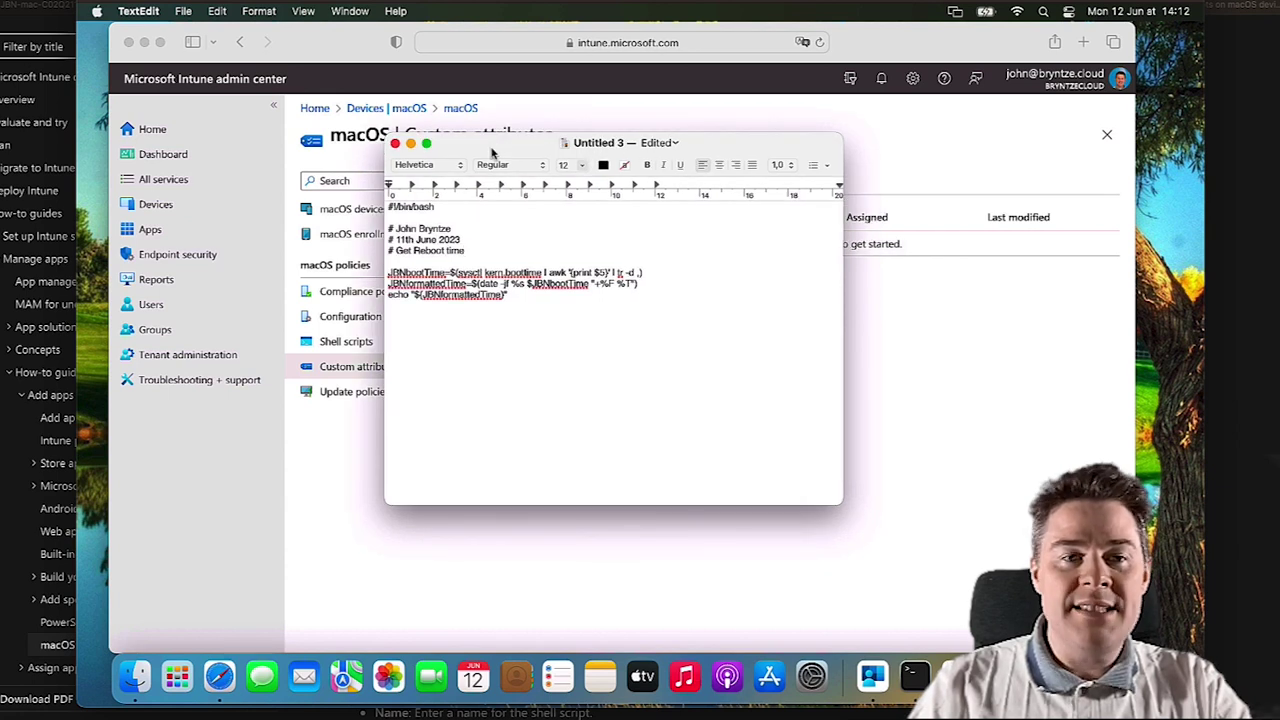
click(260, 12)
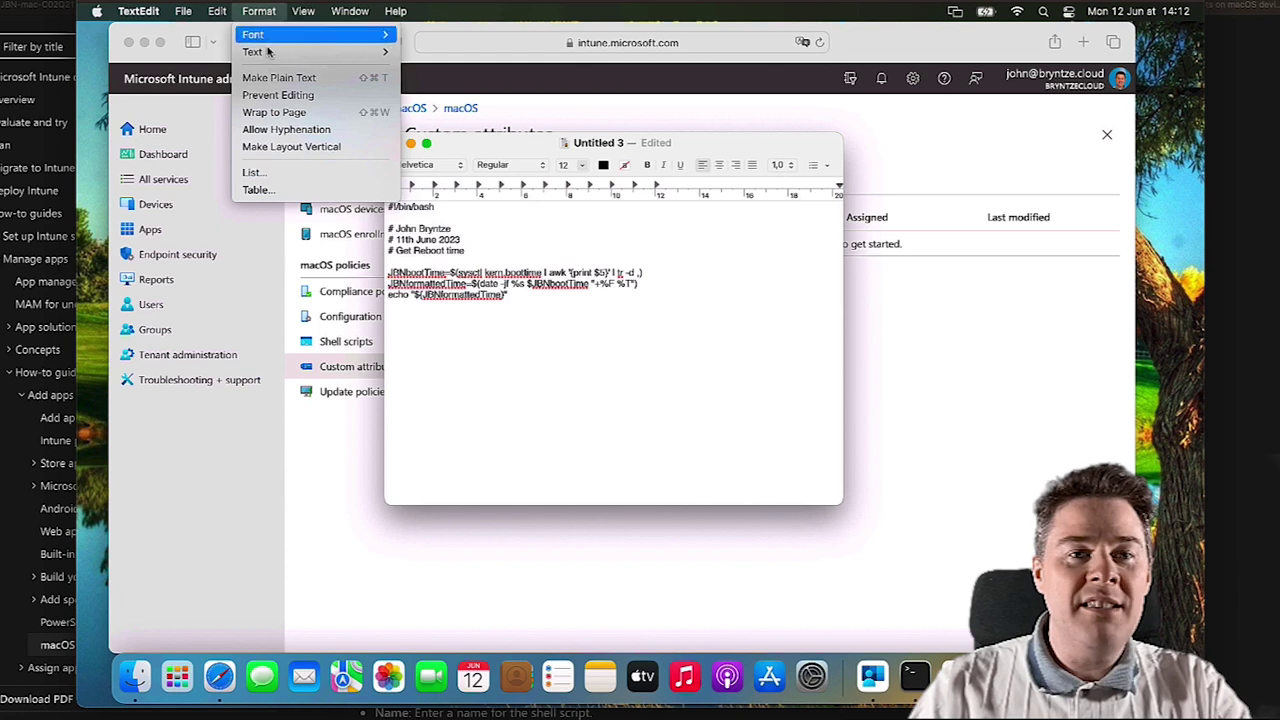
click(322, 79)
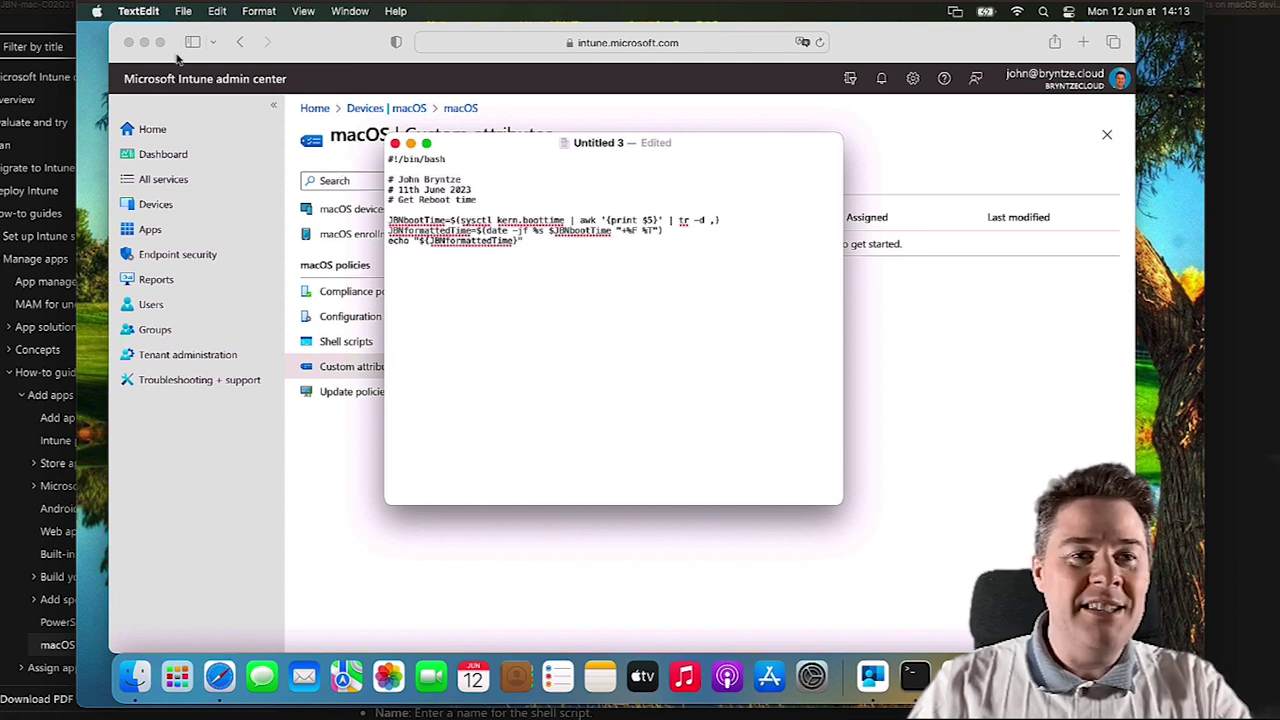
- Start saving the script and create a folder named CustomAttributes on the Desktop as its destination
click(150, 14)
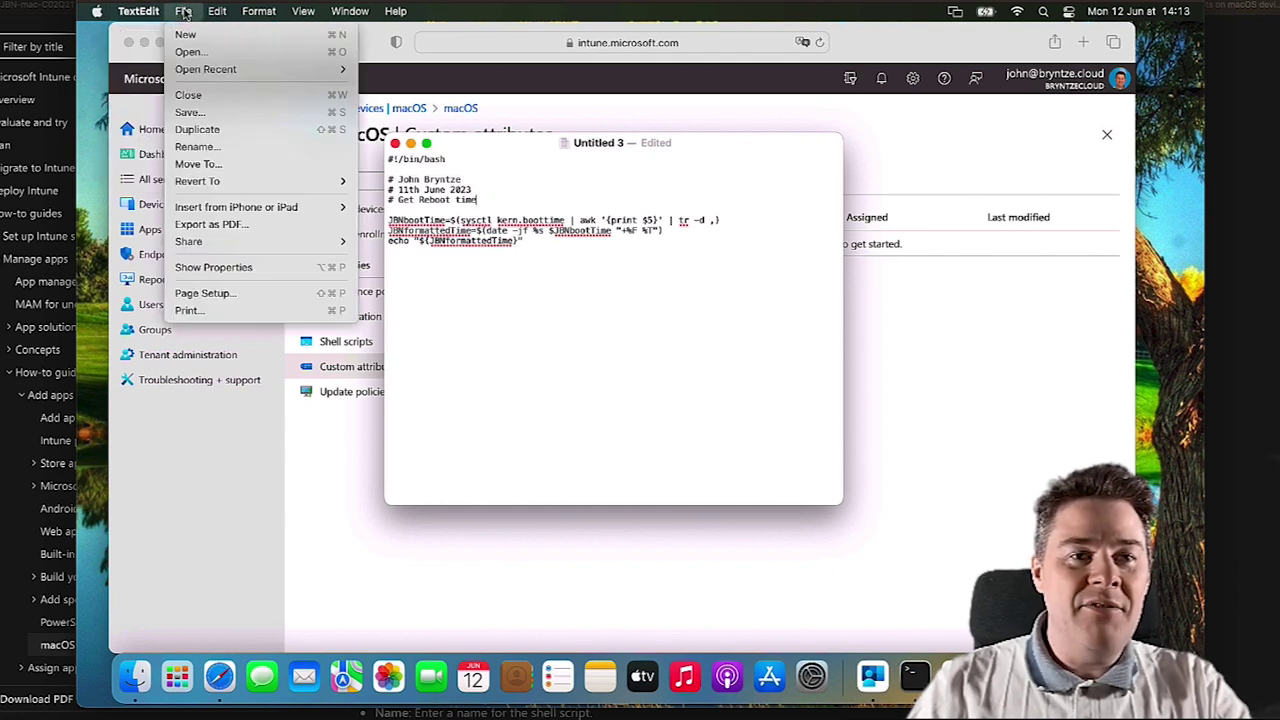
click(195, 114)
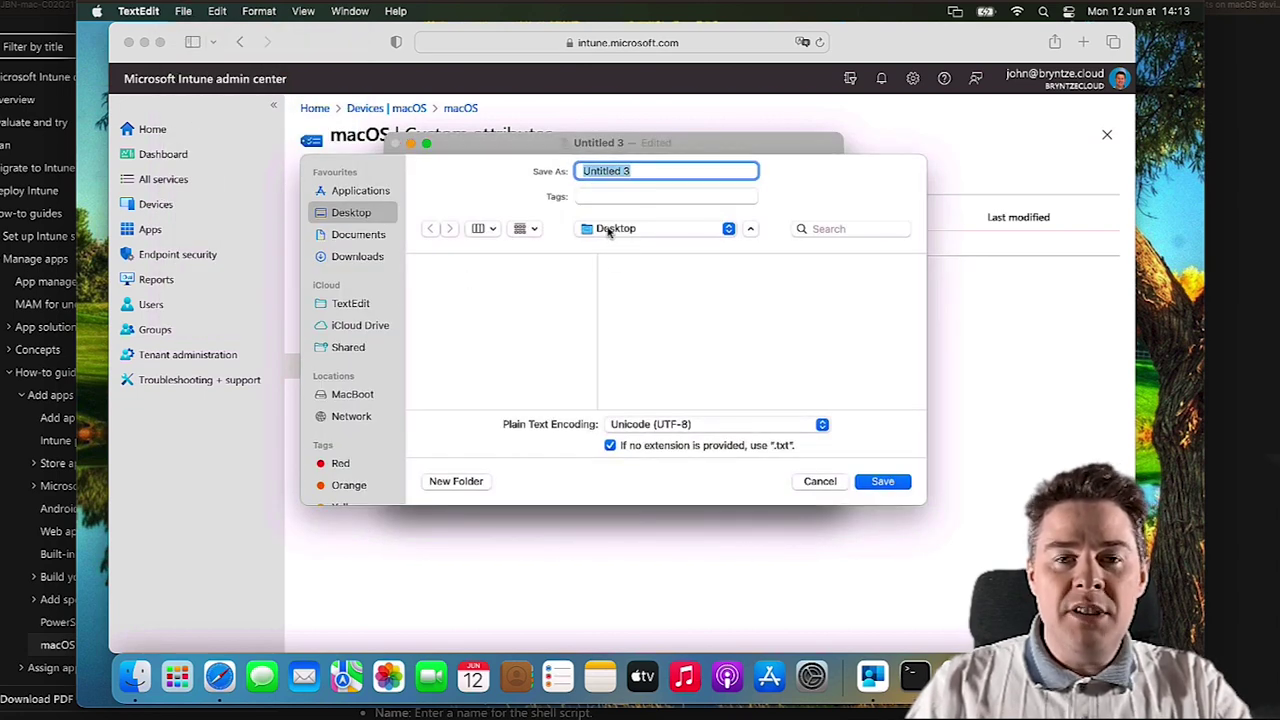
click(478, 482)
text(Custo)
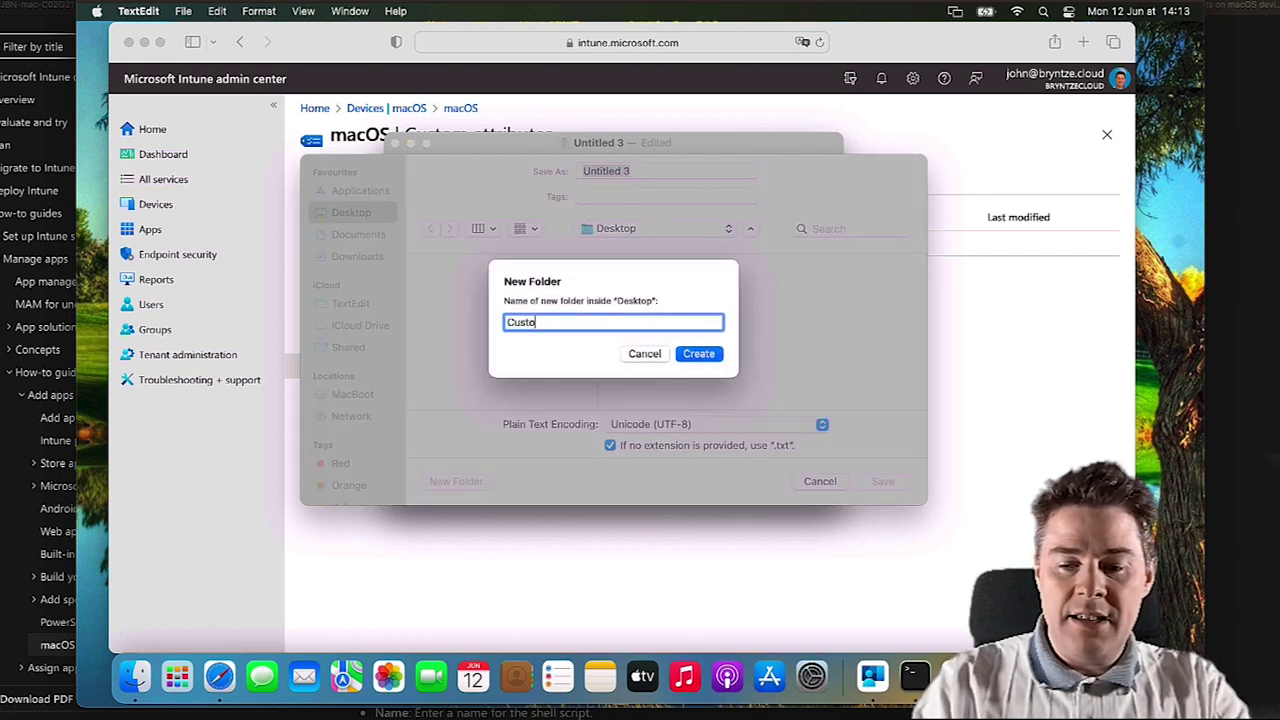
text(mAttributes)
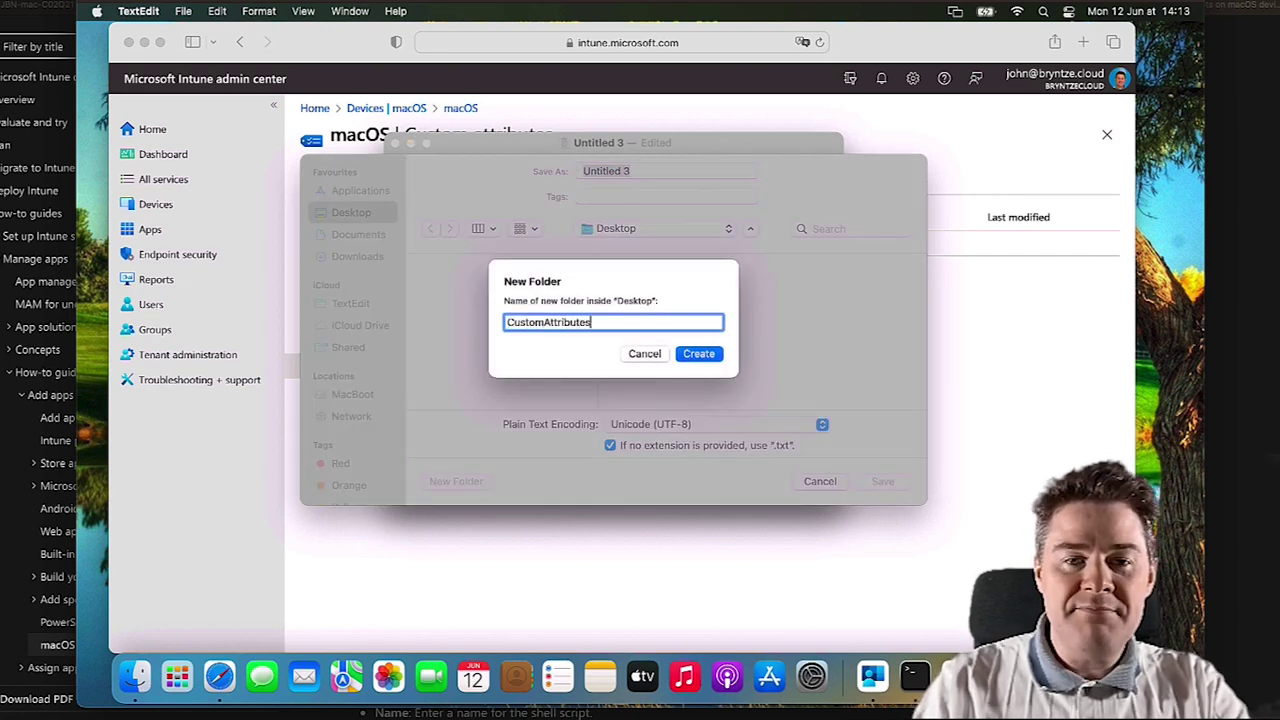
key(Return)
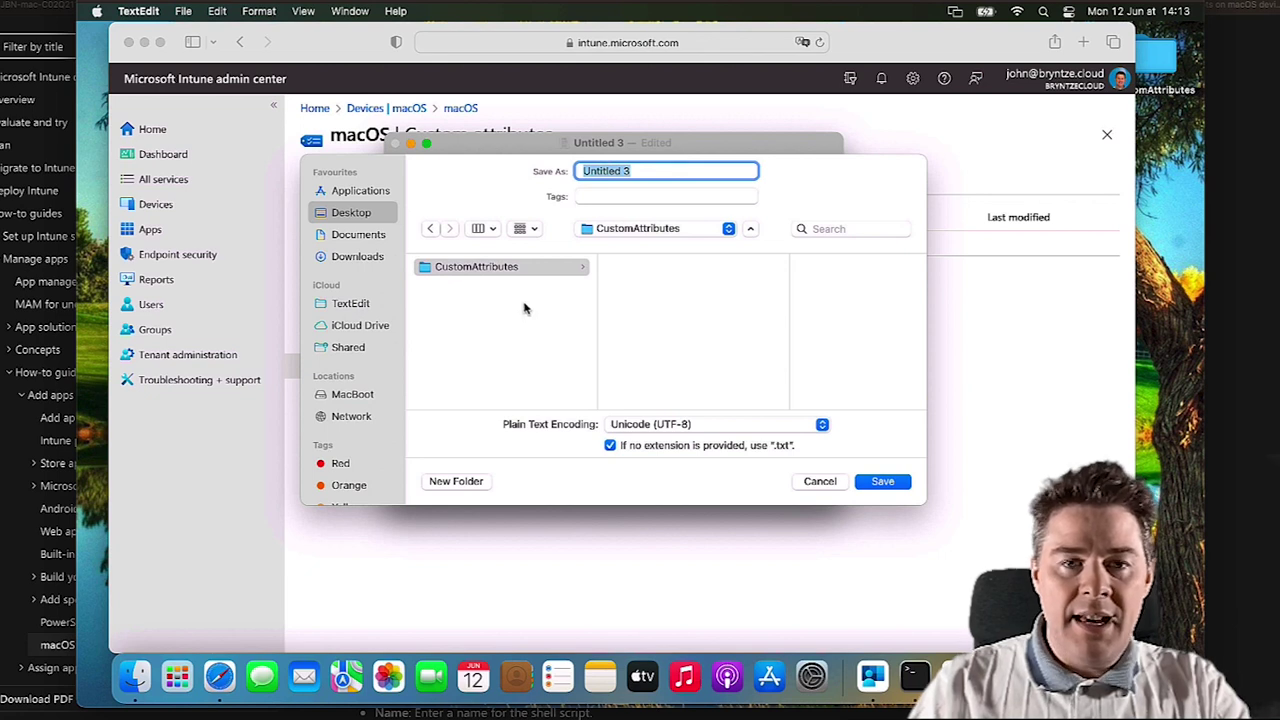
click(503, 271)
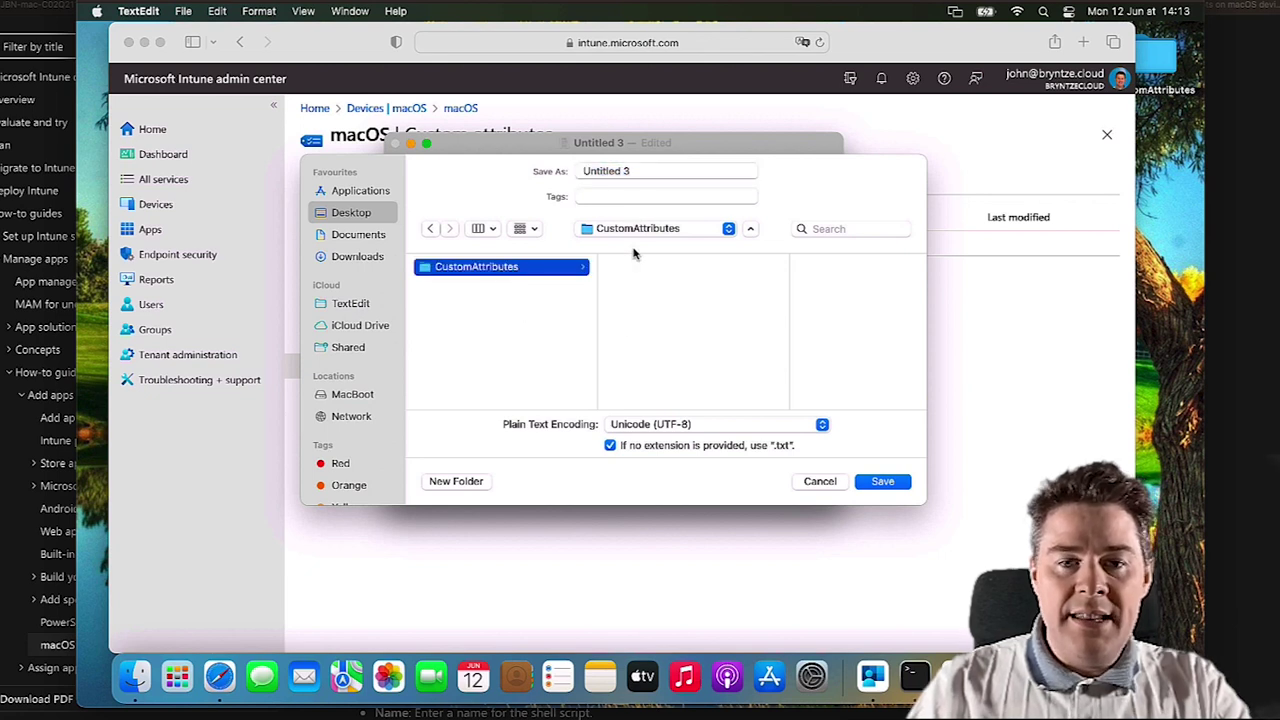
- Save the script as JBNRebootDate.sh in the CustomAttributes folder, with the automatic .txt extension turned off
click(610, 445)
triple_click(657, 173)
key(BackSpace)
text(.)
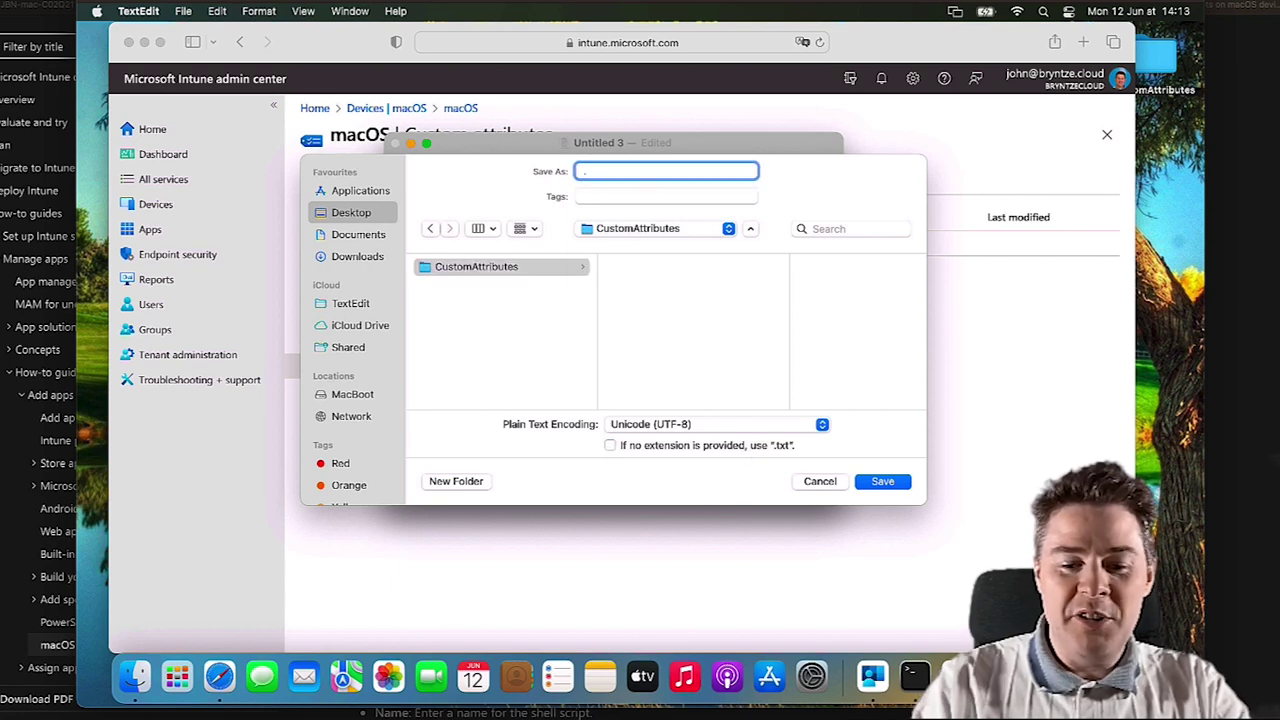
text(sh)
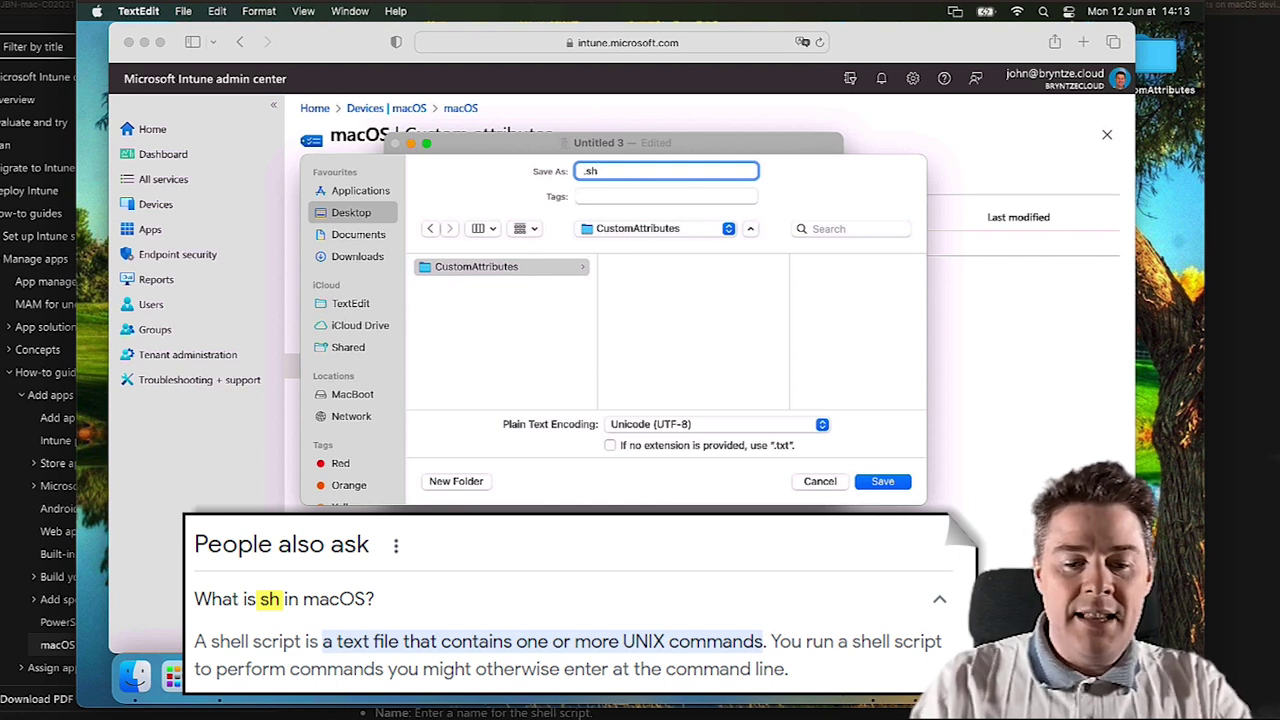
text(JBN)
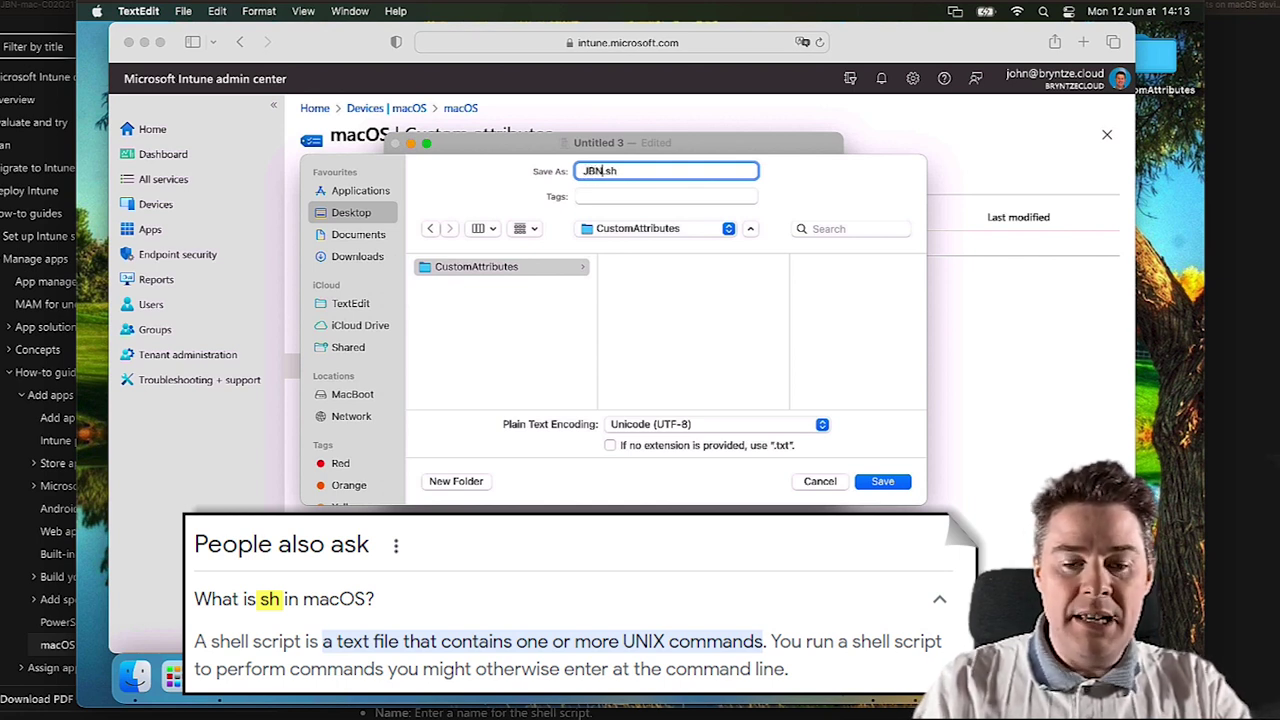
text(REboot)
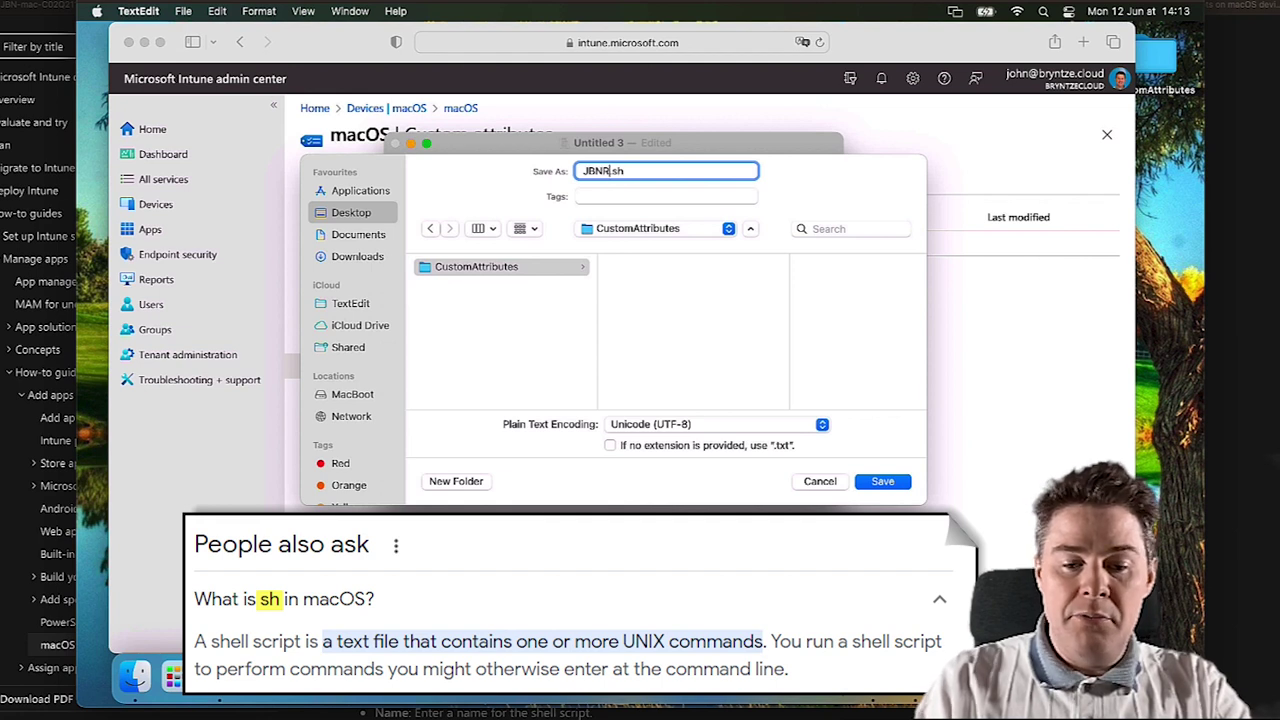
text(Date)
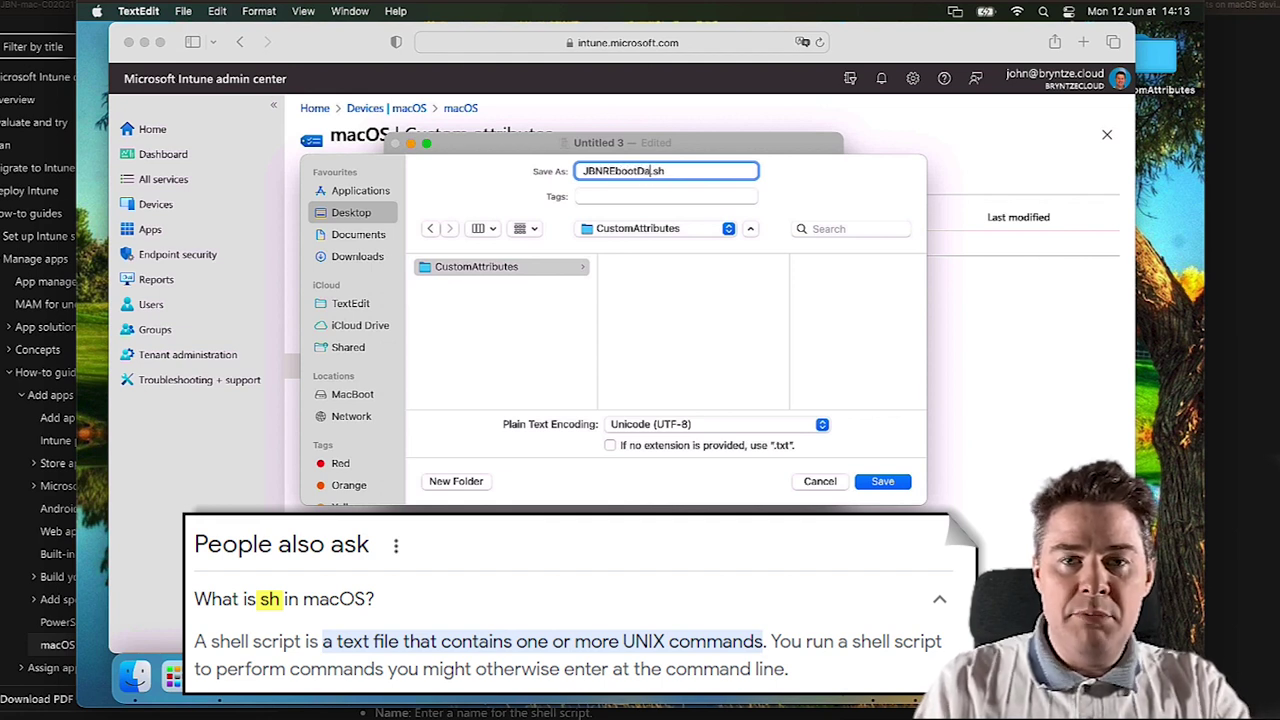
key(BackSpace)
text(e)
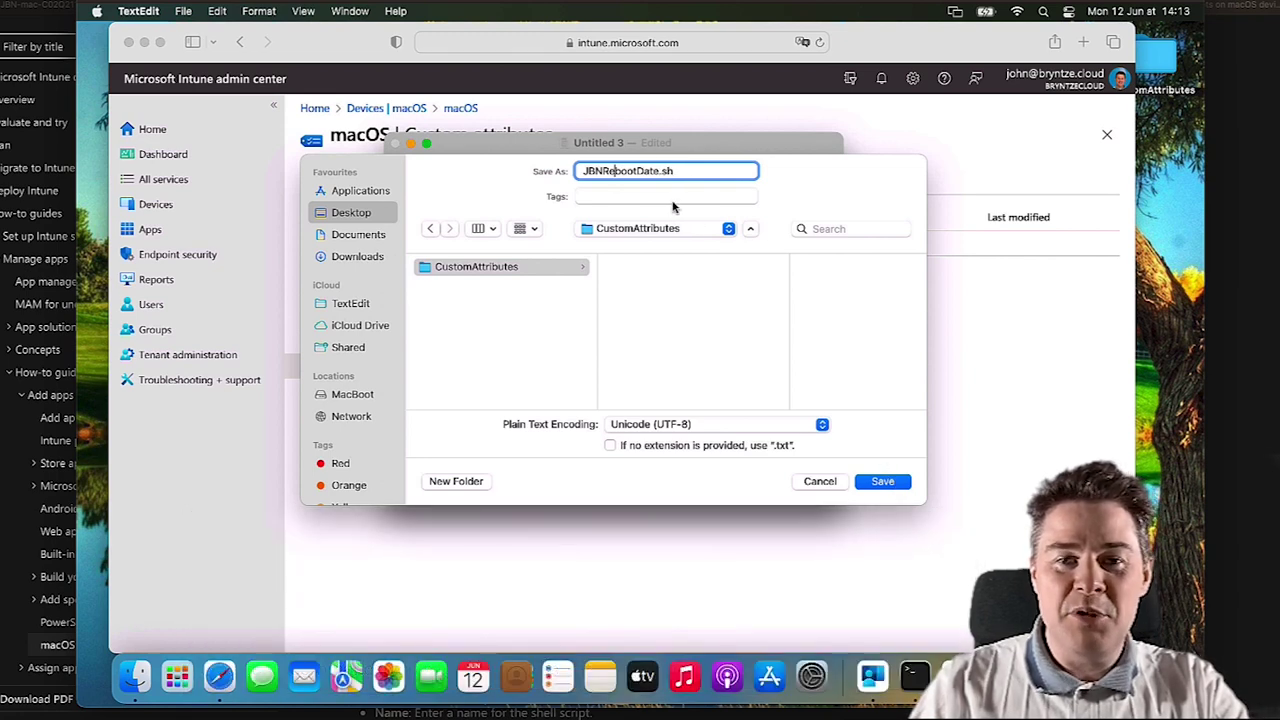
click(882, 482)
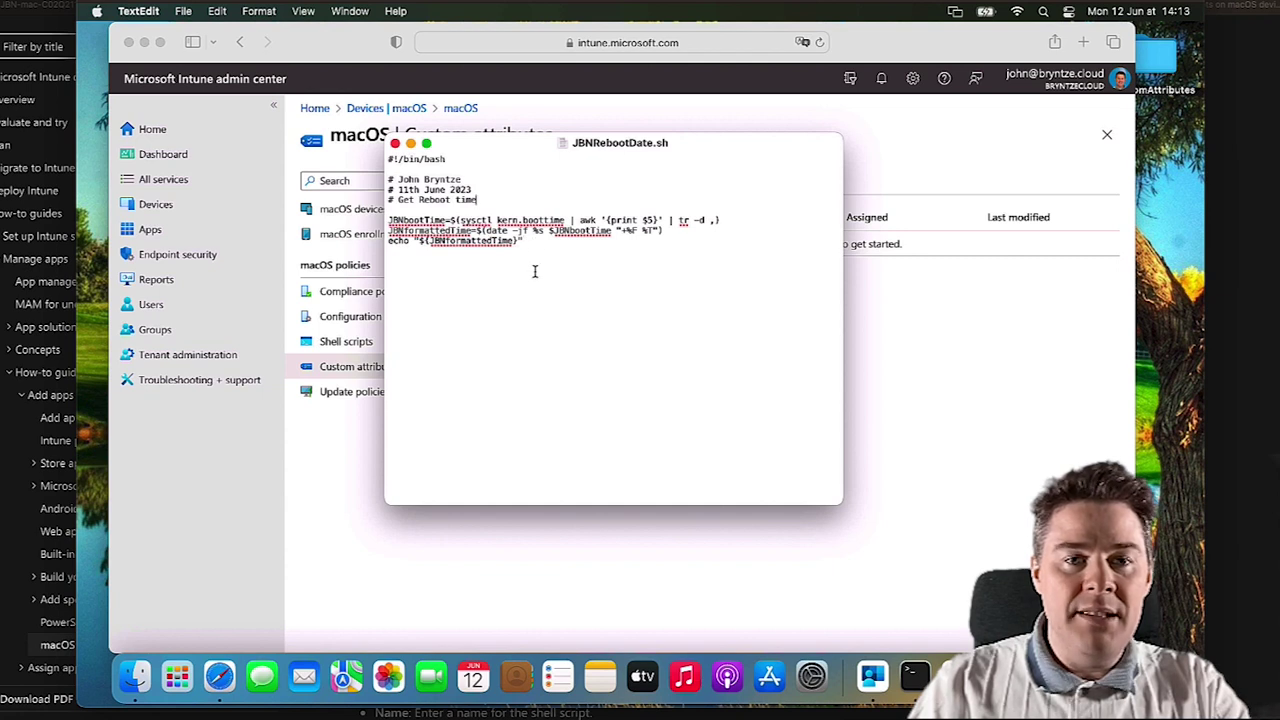
- Switch to Terminal and print the current working directory with pwd
click(1044, 13)
text(terminal)
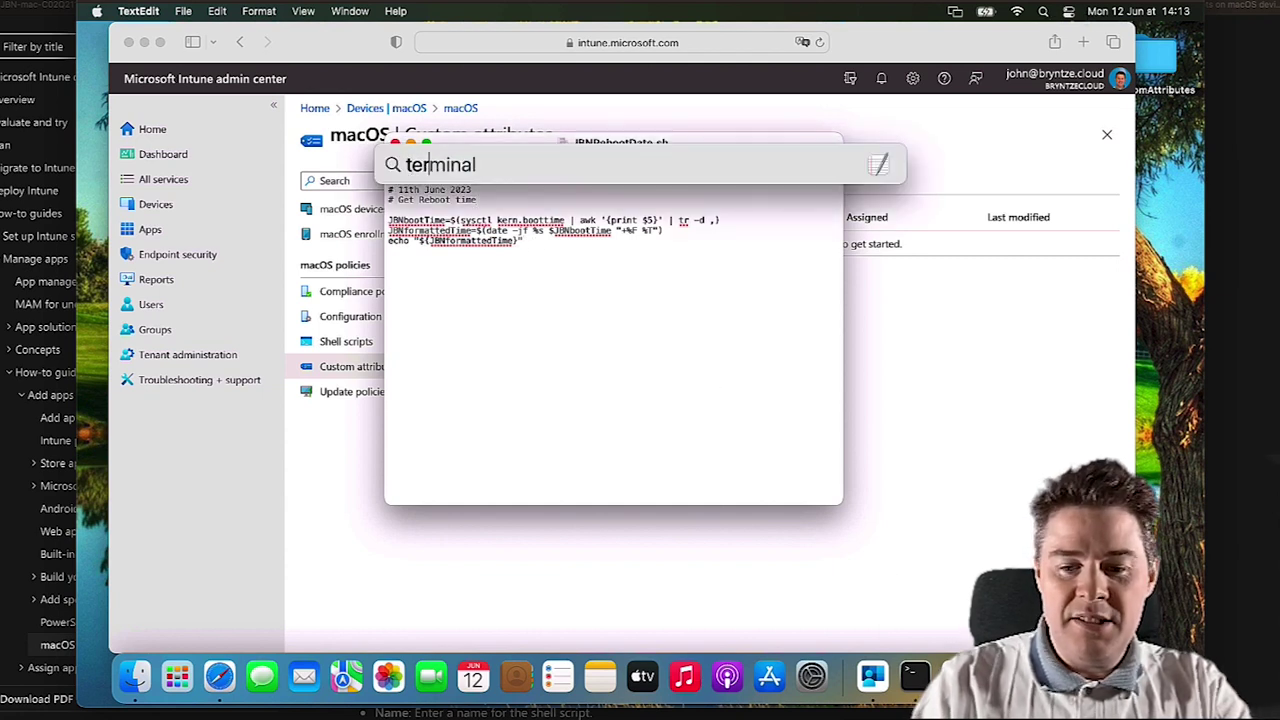
key(Return)
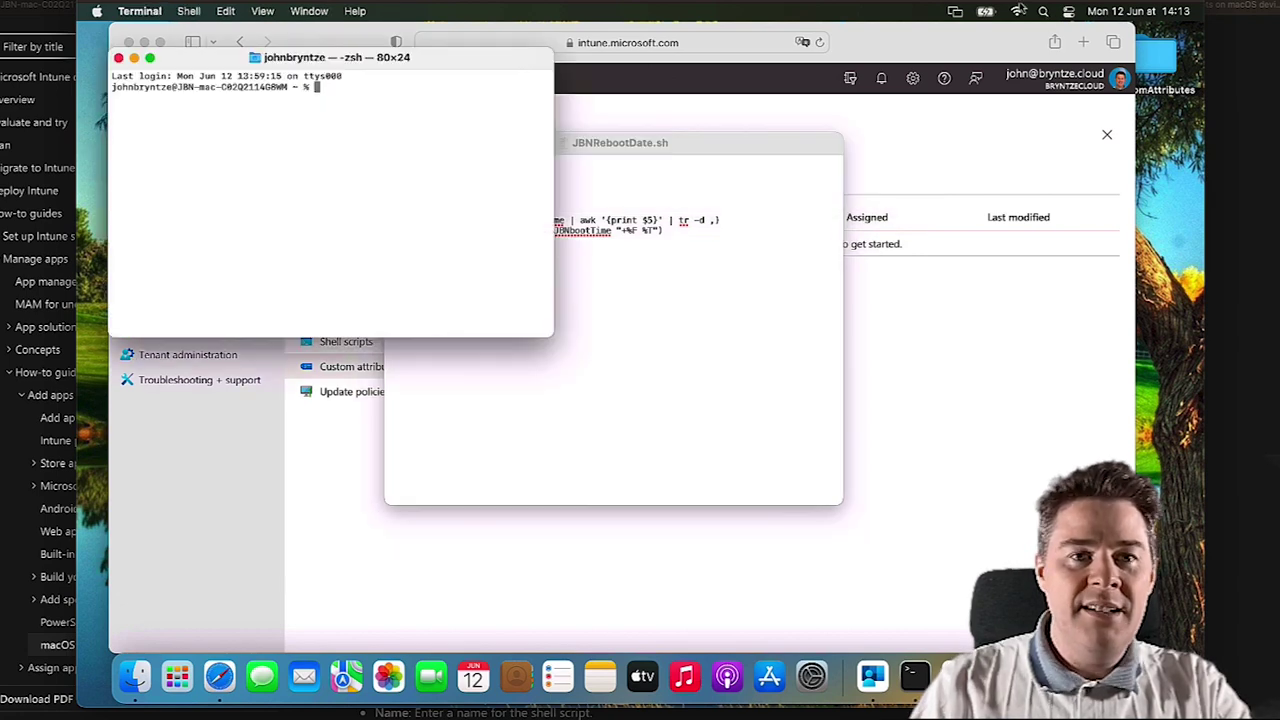
drag(440, 62, 512, 160)
text(pwd)
key(Return)
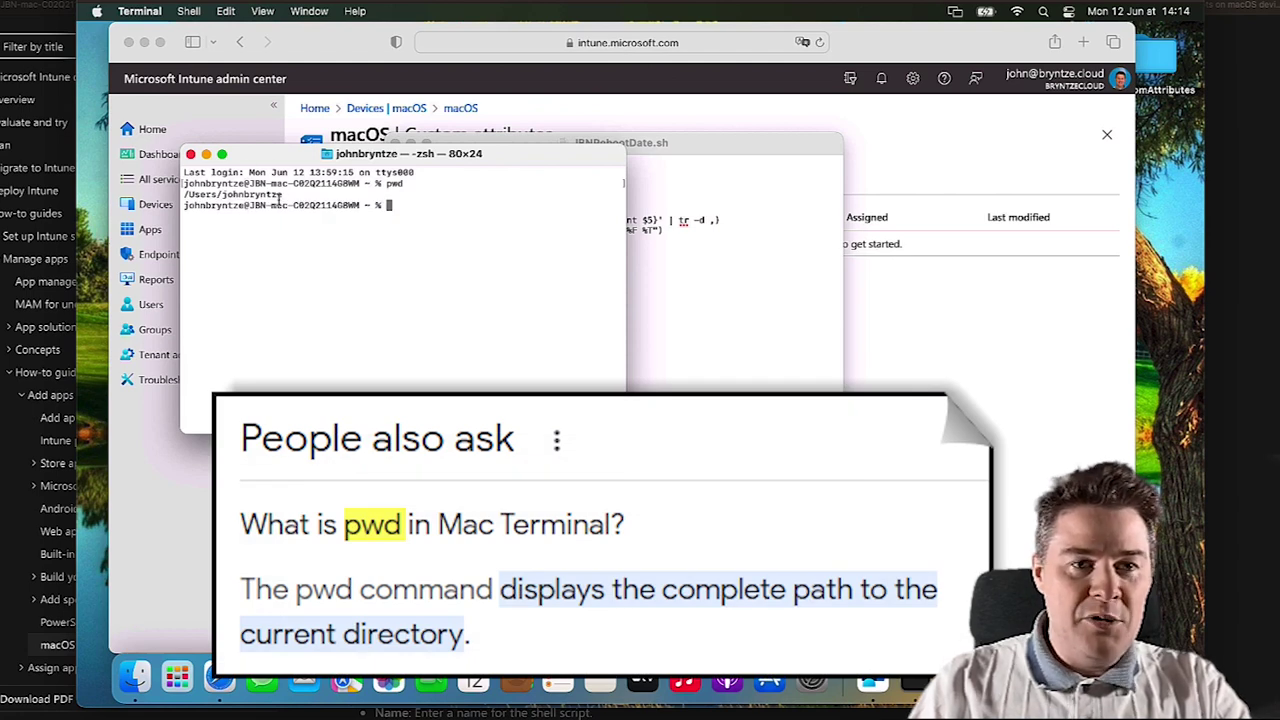
text(cd /De)
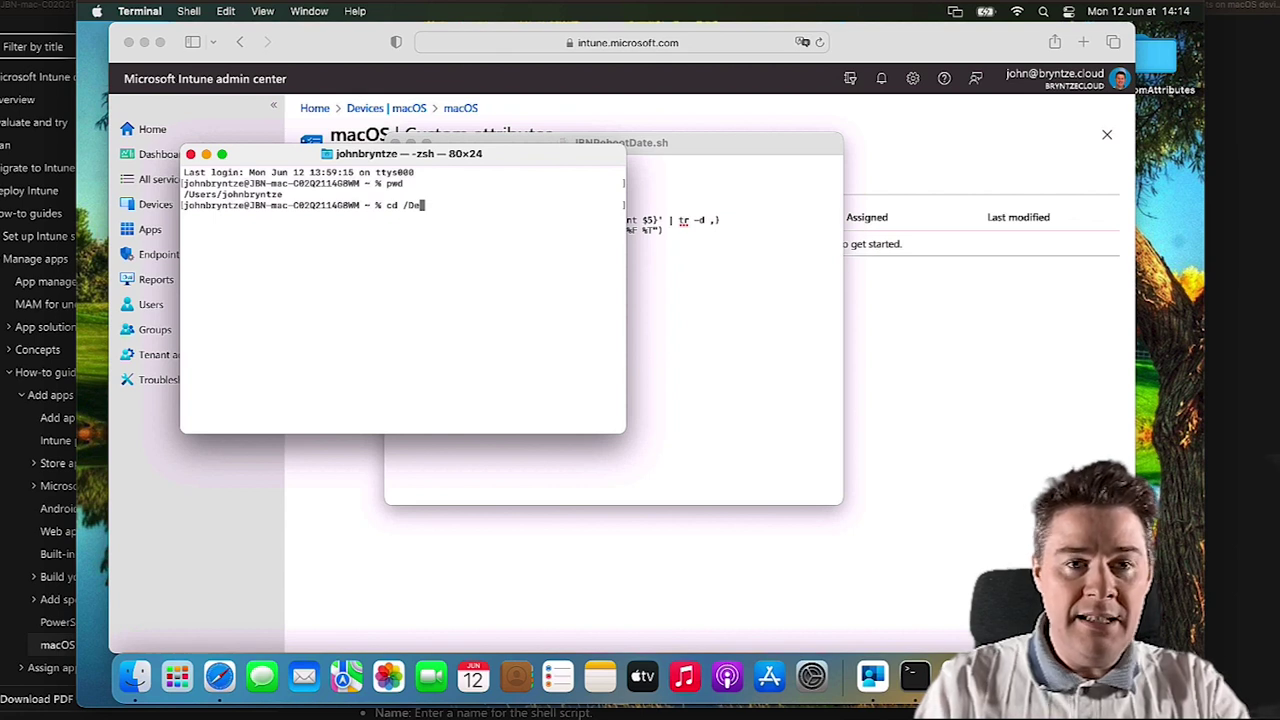
text(sk)
key(BackSpace)
key(BackSpace)
key(BackSpace)
key(BackSpace)
key(BackSpace)
key(BackSpace)
key(BackSpace)
key(BackSpace)
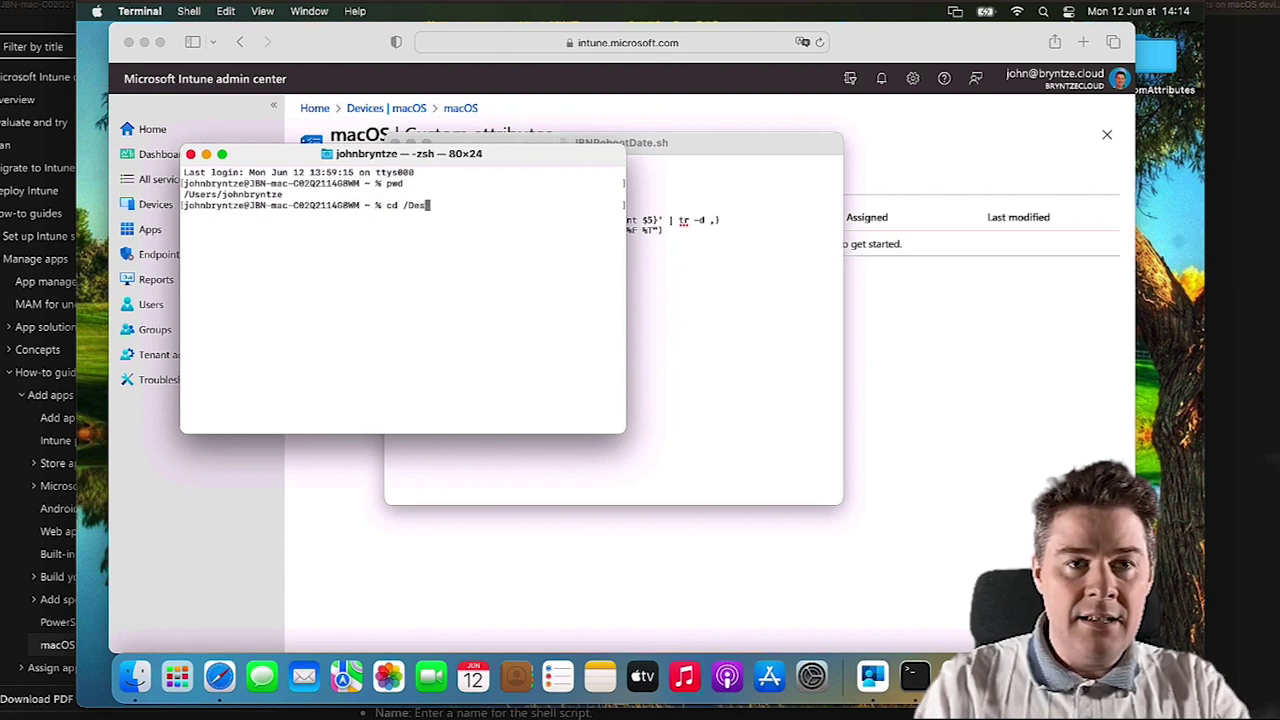
- List the home folder's contents with ls and change into the Desktop directory
text(ls)
key(Return)
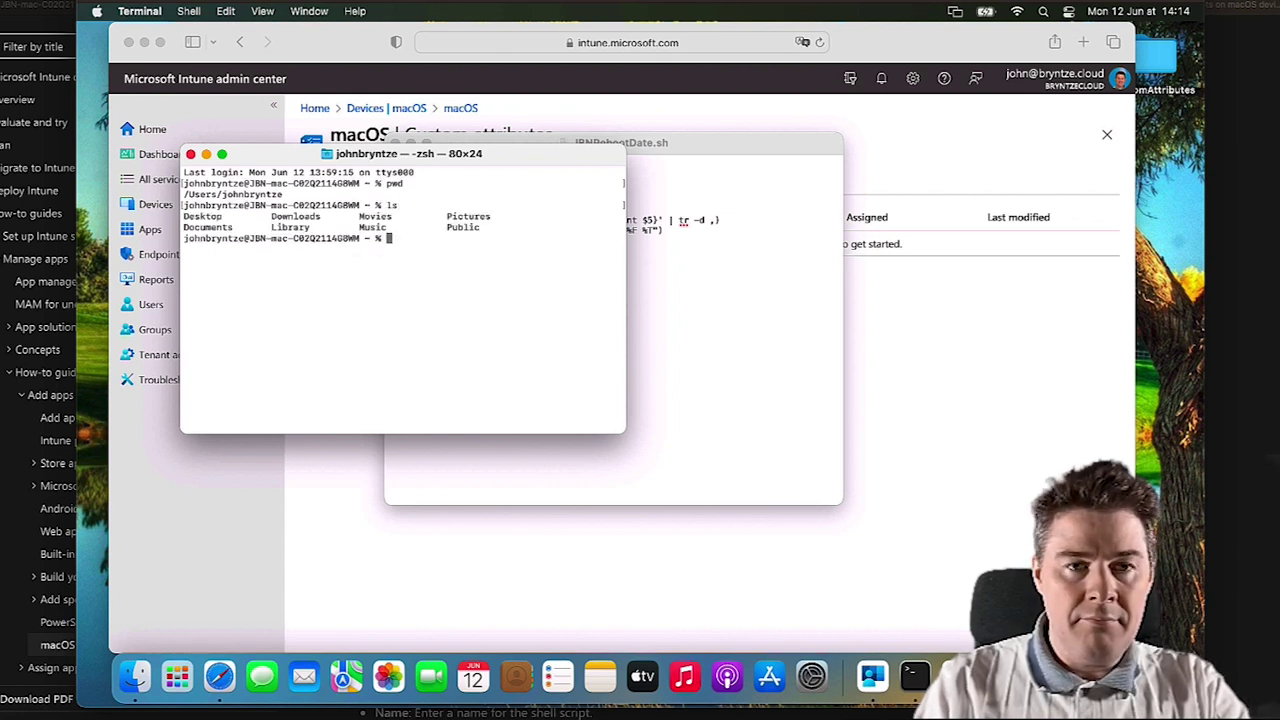
text(cd Desktop/)
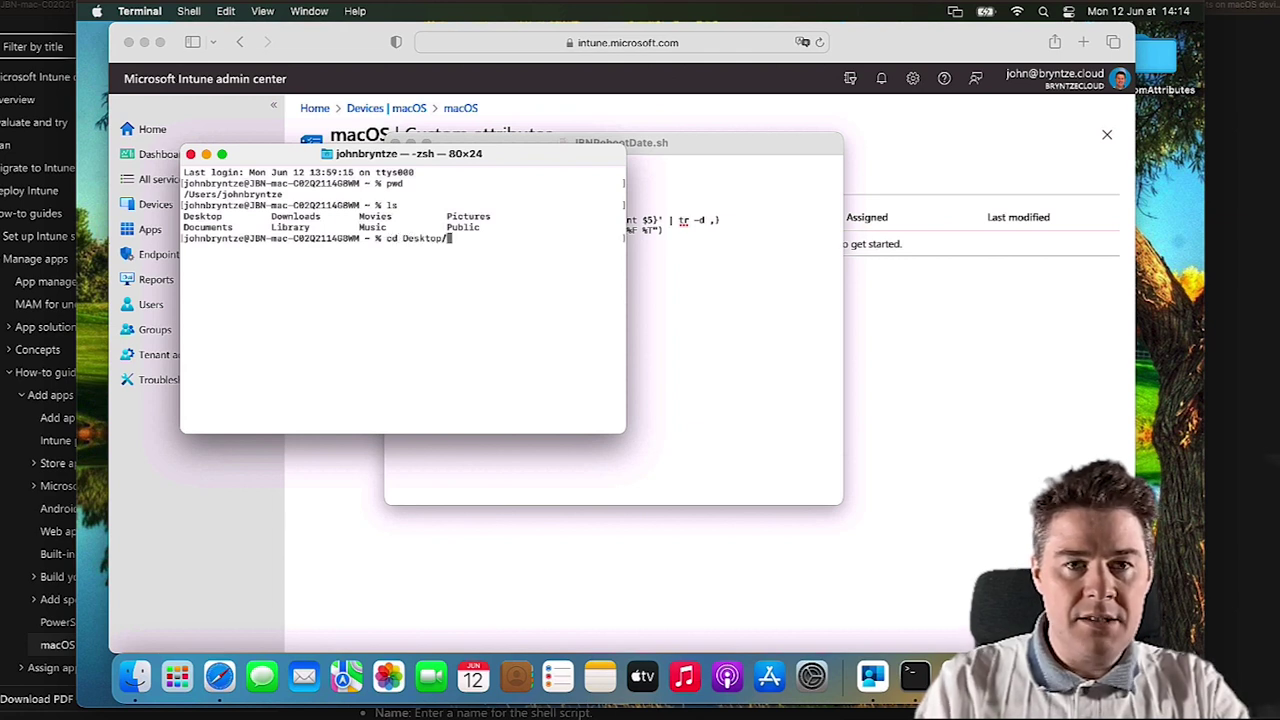
key(Return)
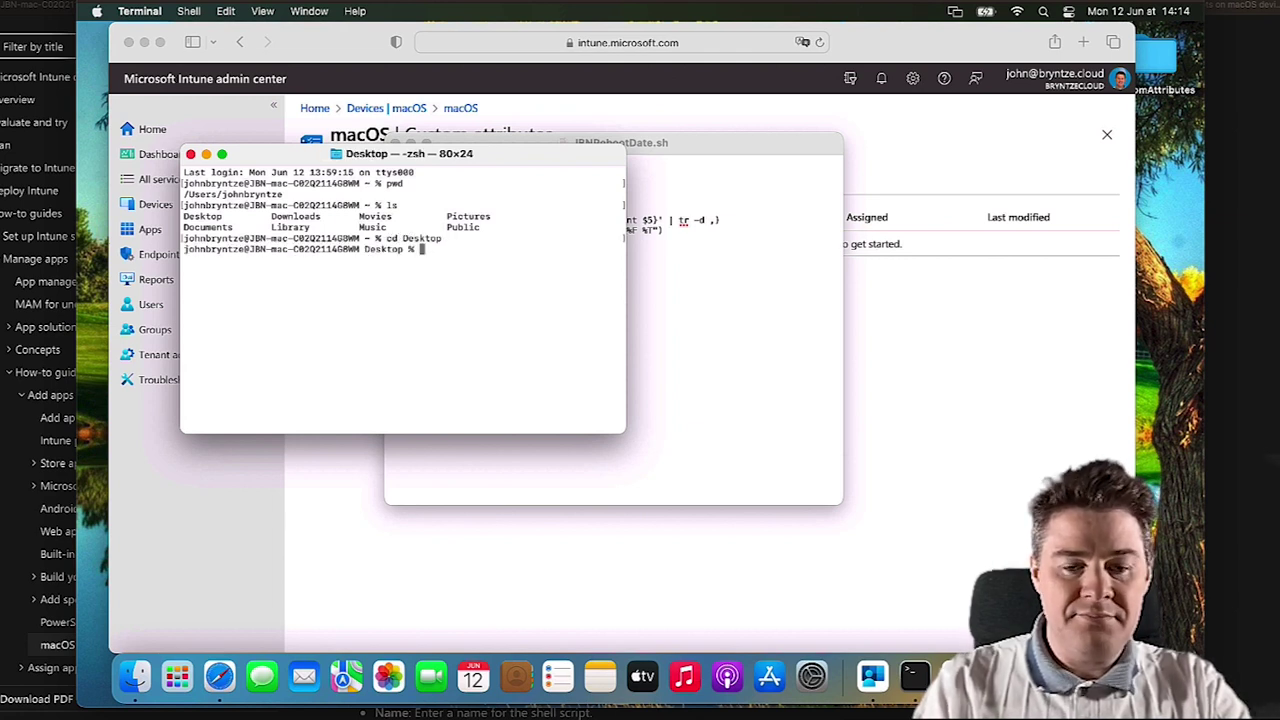
- Change from Desktop into the CustomAttributes directory, listing the contents with ls before and after
text(ls)
key(Return)
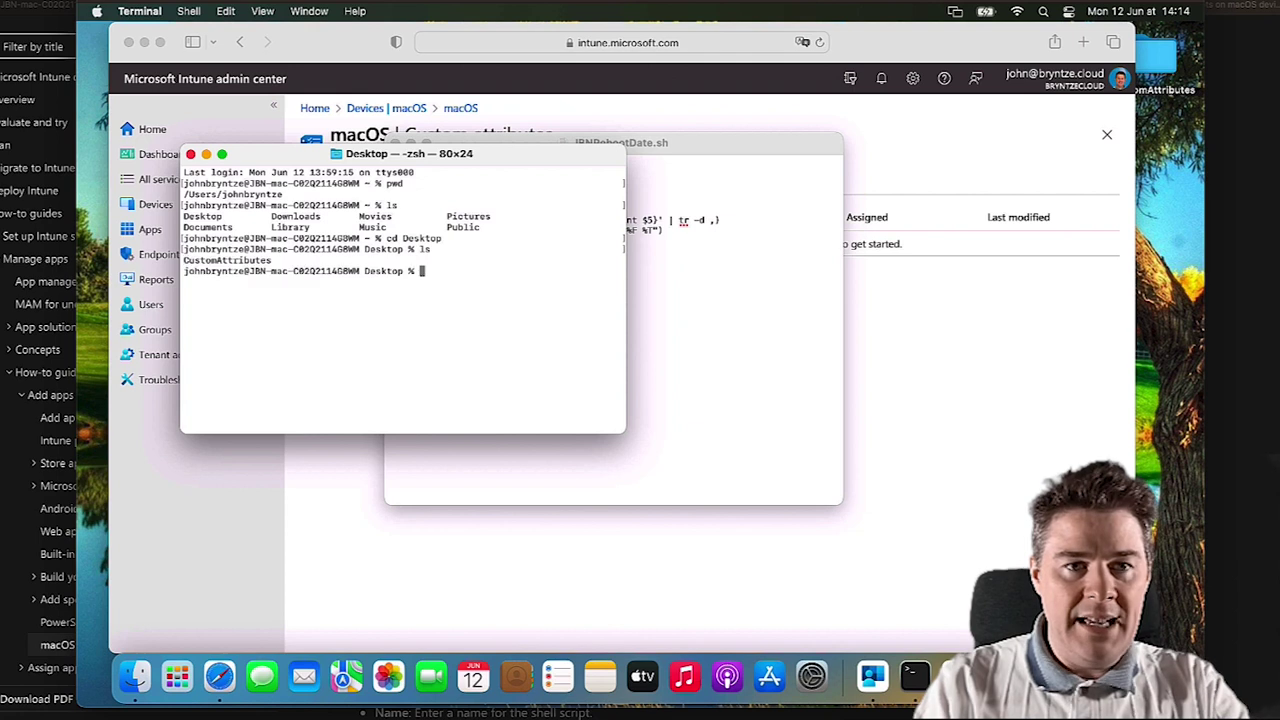
text(cd CustomAttributes/)
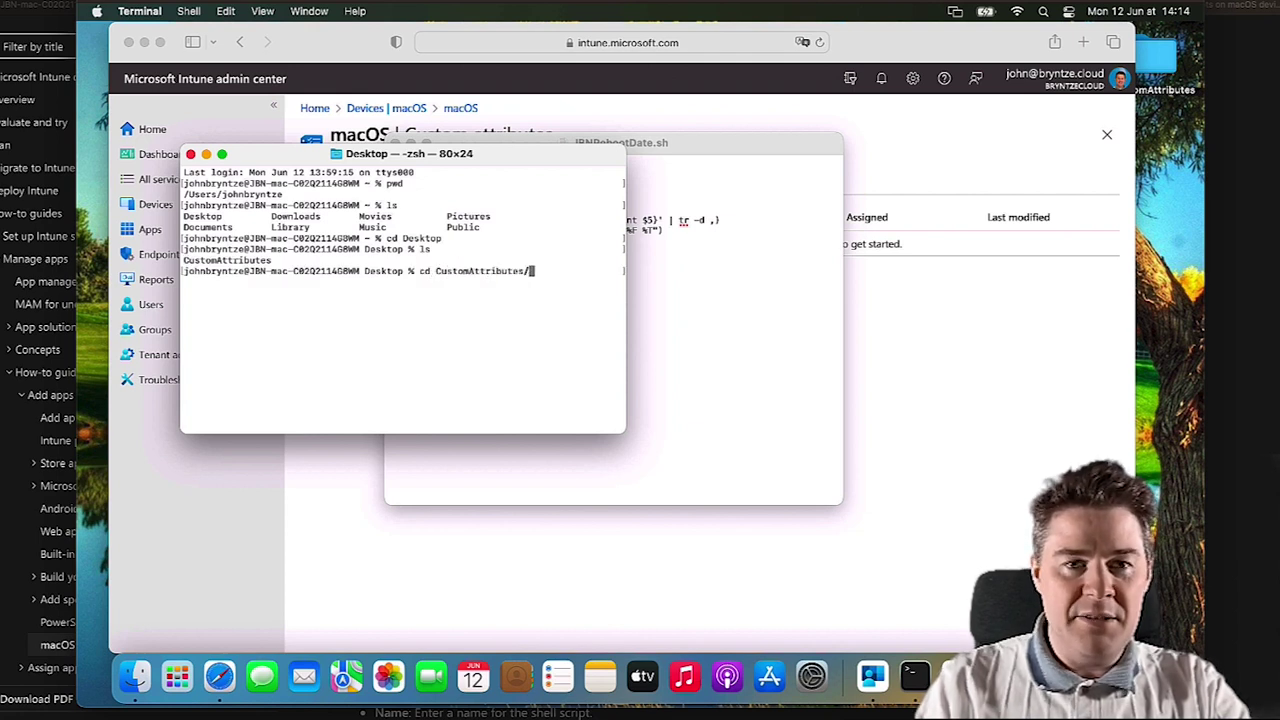
key(Return)
text(ls)
key(Return)
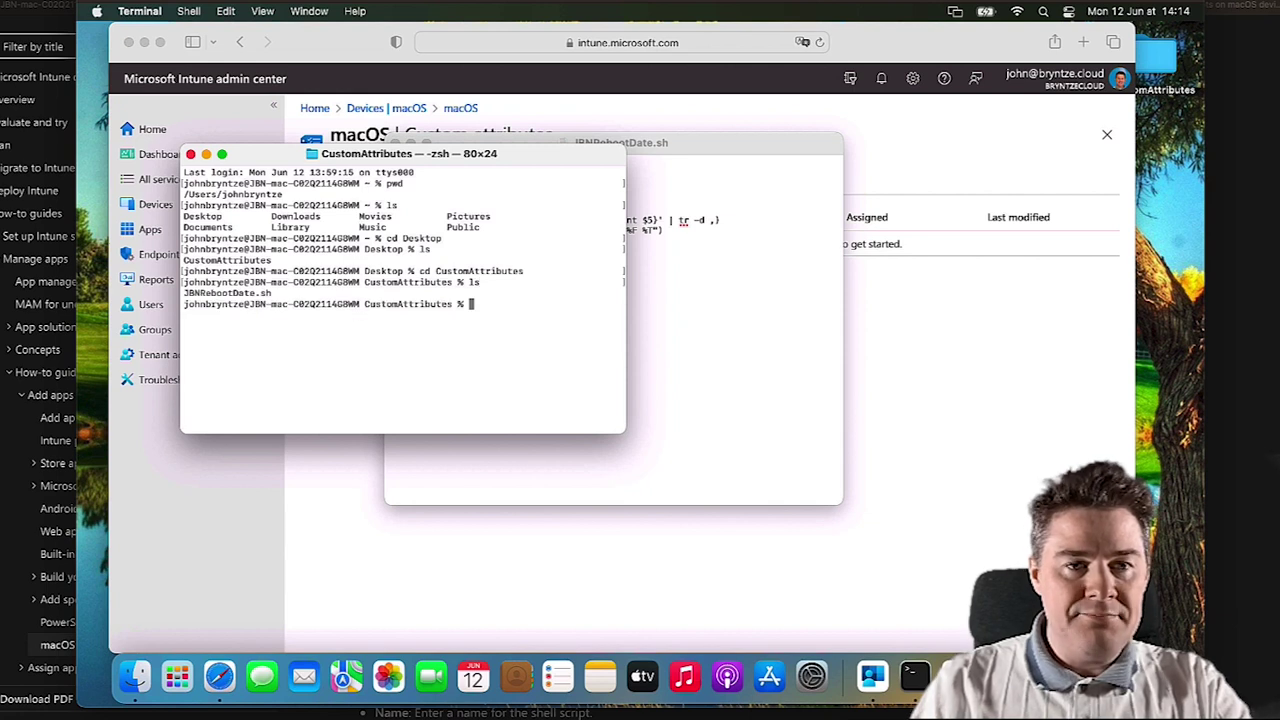
text(./JBN)
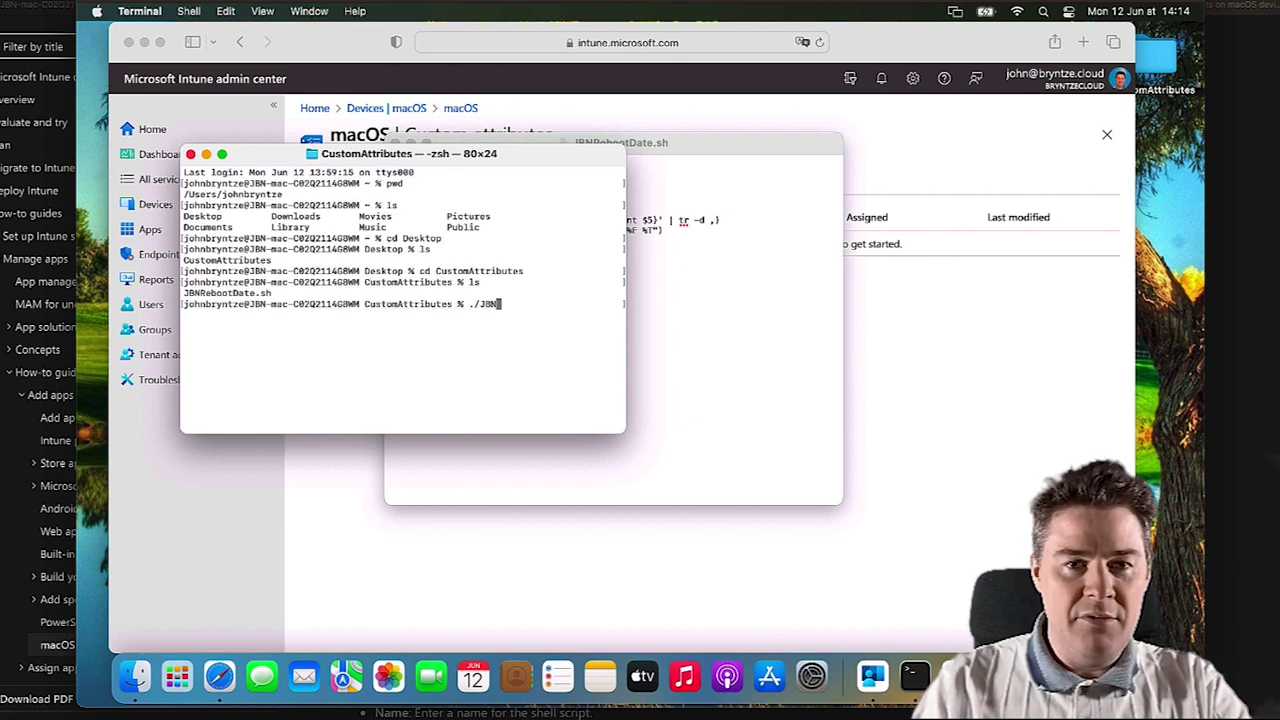
key(BackSpace)
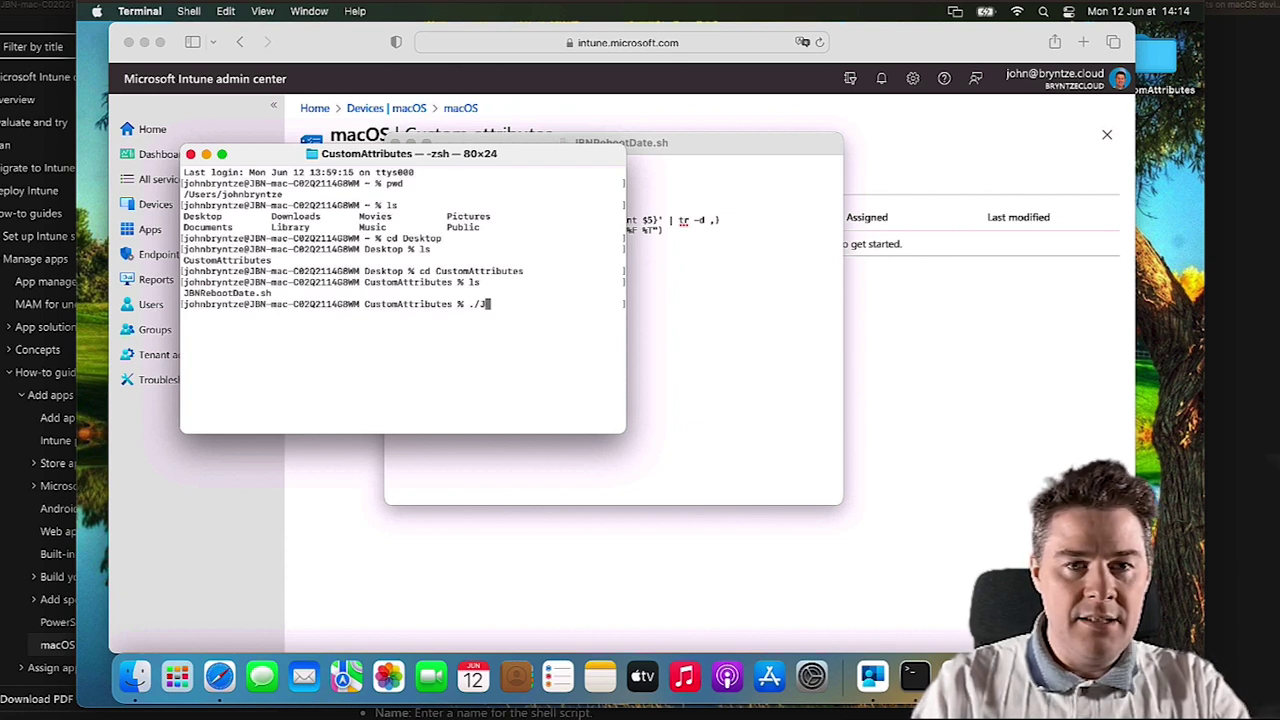
key(BackSpace)
key(BackSpace)
key(BackSpace)
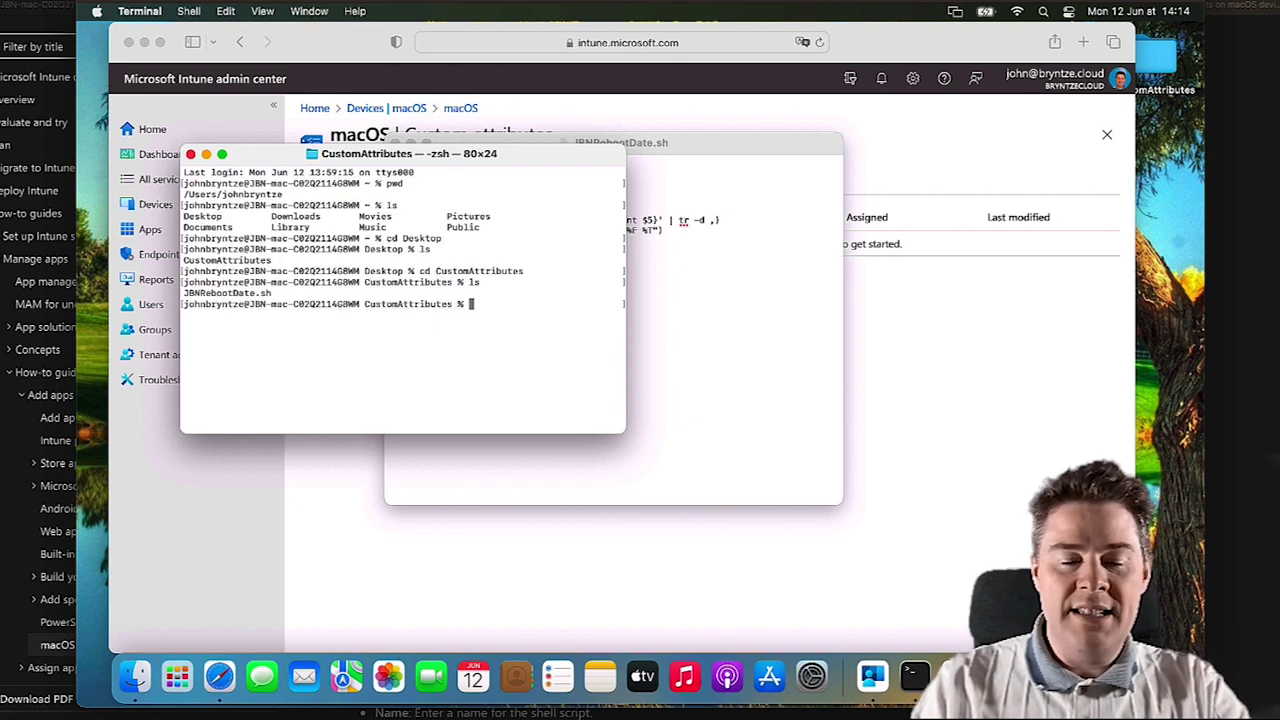
- List all files in long format with ls -la and examine the owner, group and other permissions of JBNRebootDate.sh
text(ls -la)
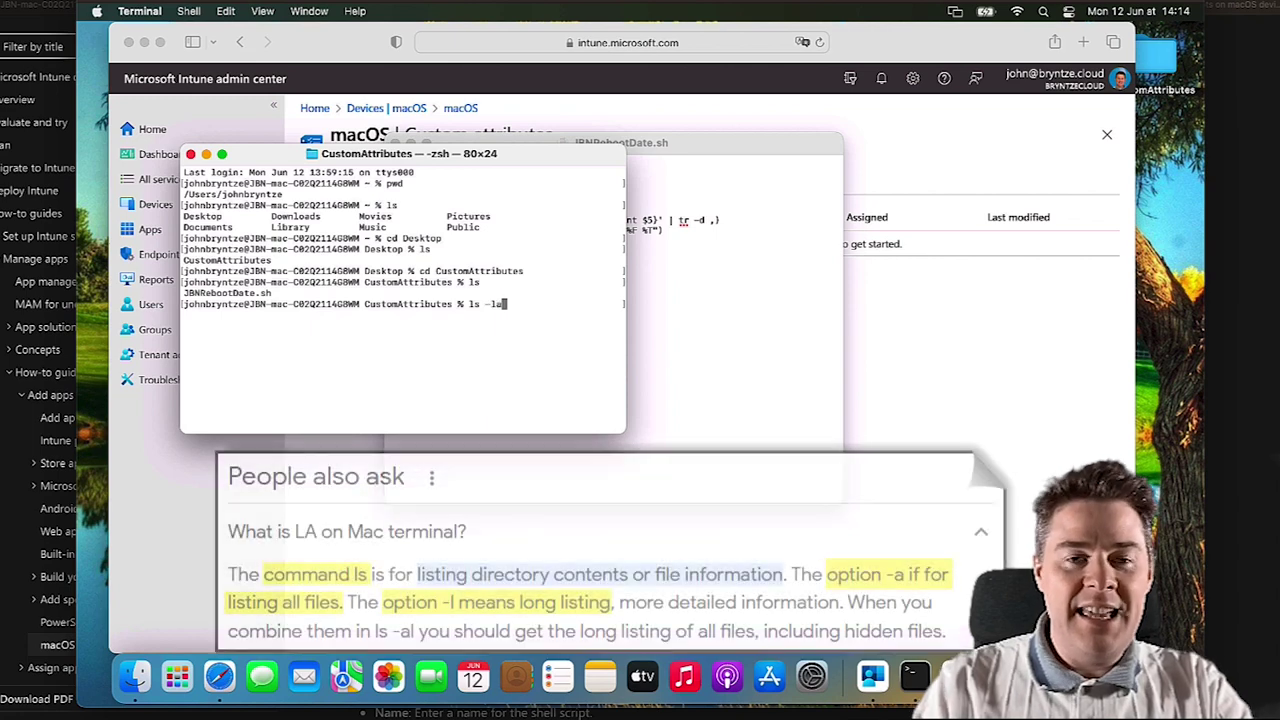
key(Return)
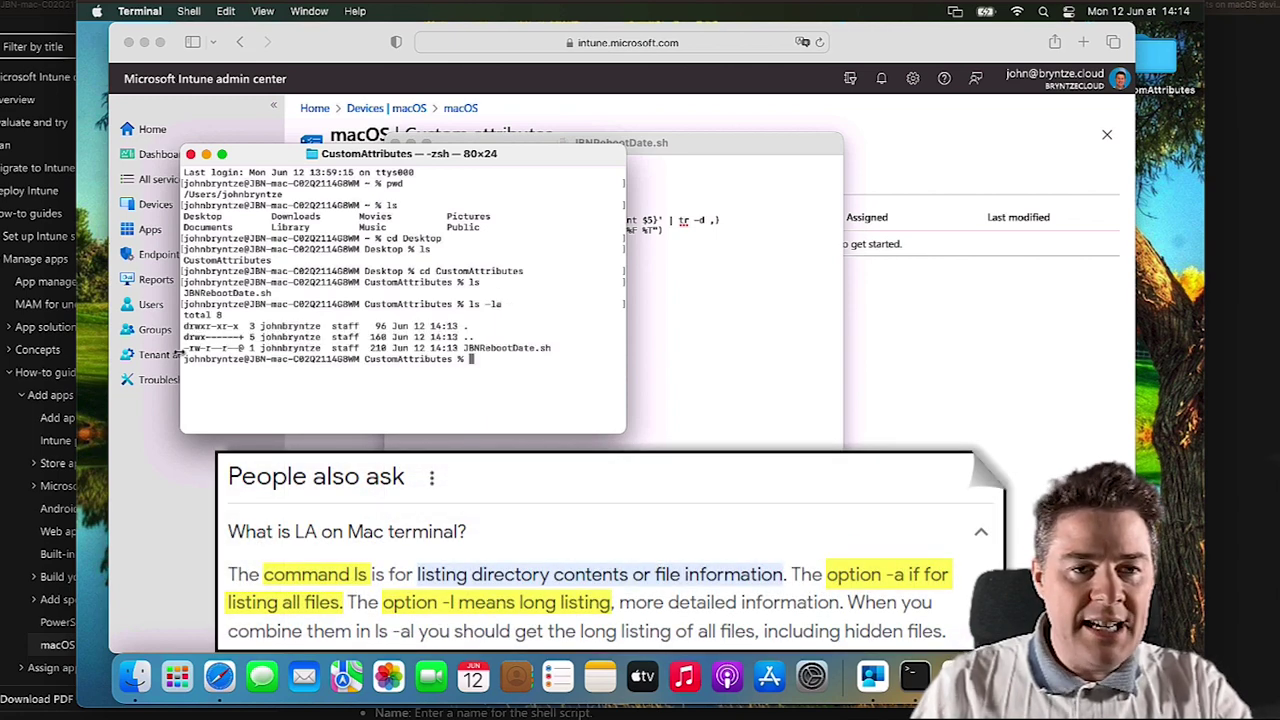
drag(186, 348, 238, 352)
click(238, 349)
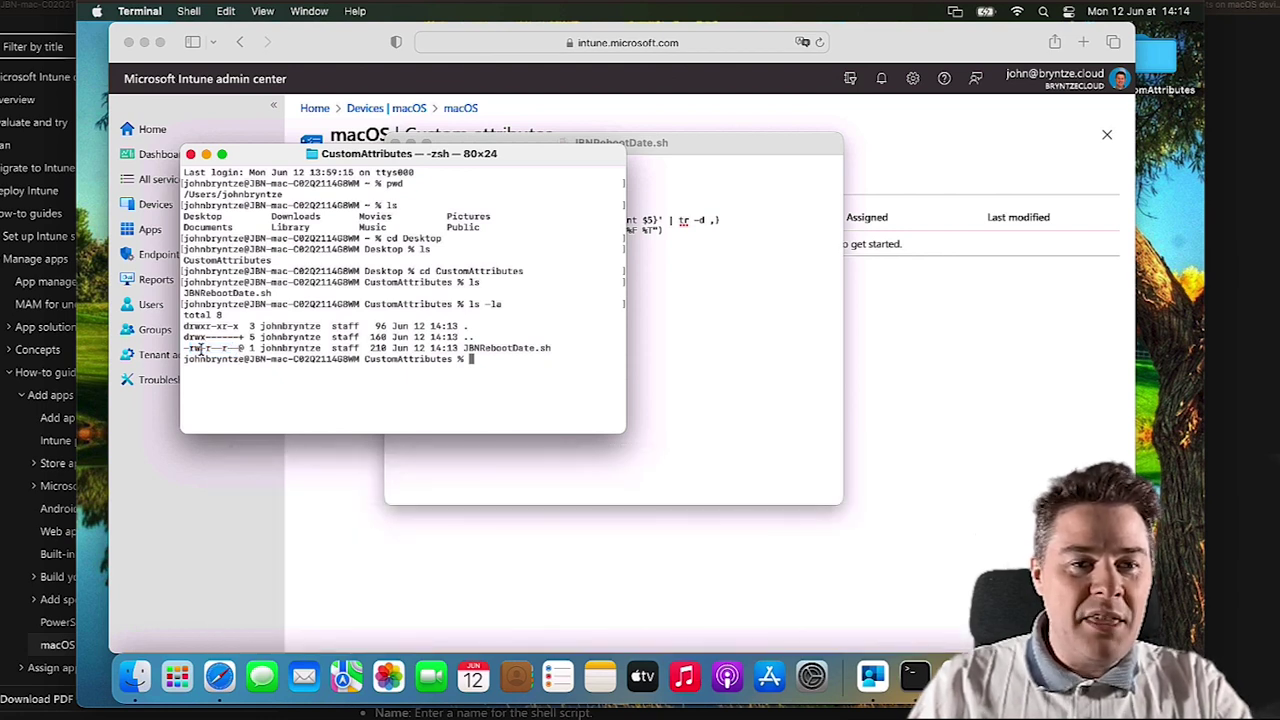
drag(185, 348, 199, 350)
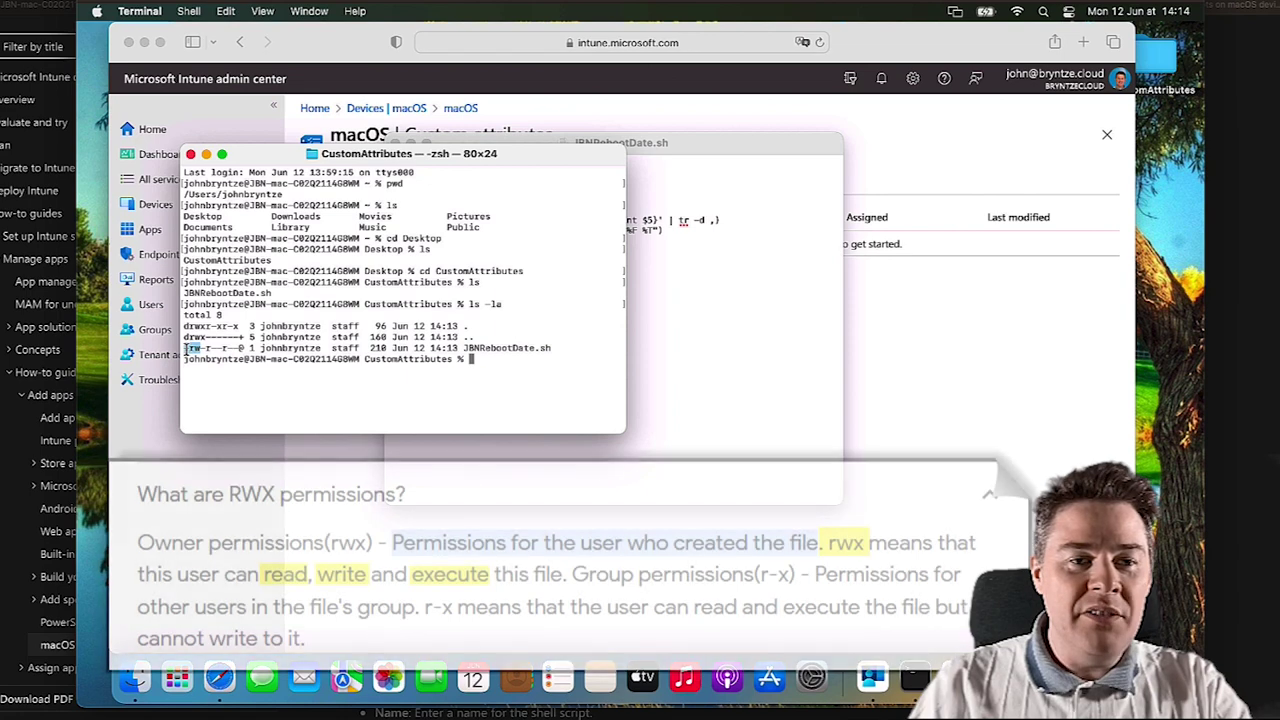
drag(203, 349, 217, 350)
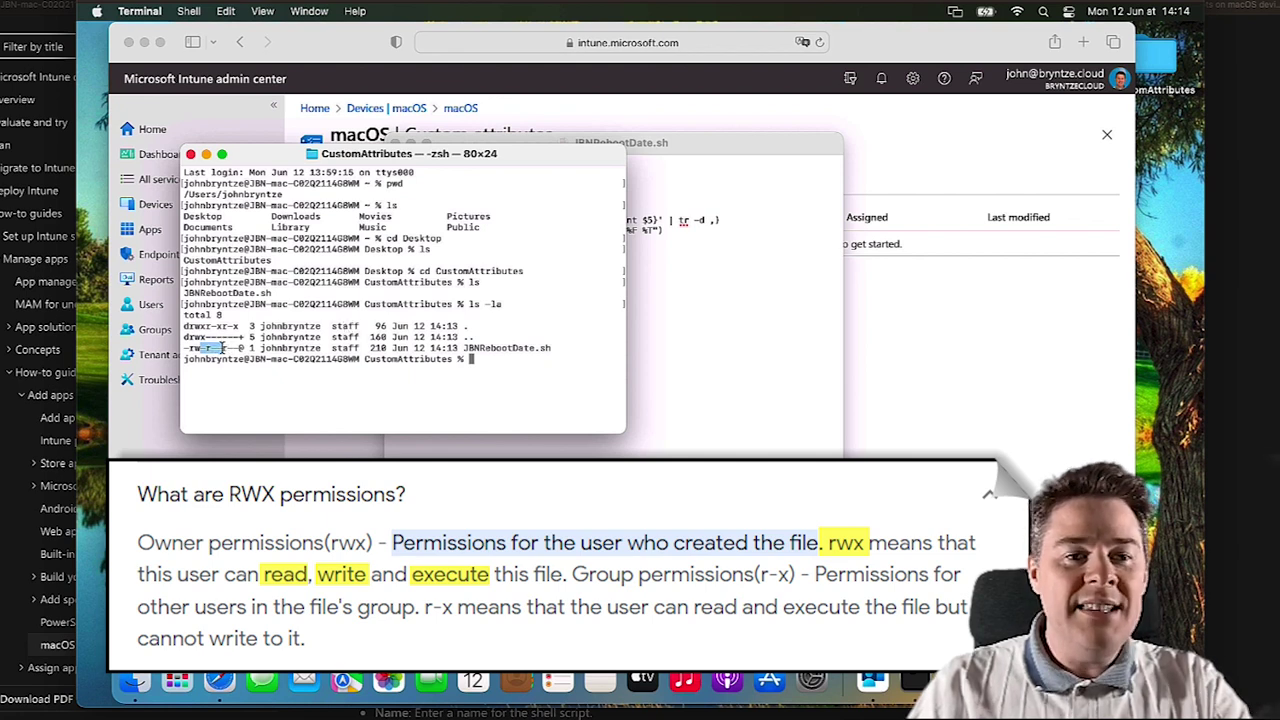
drag(224, 348, 236, 348)
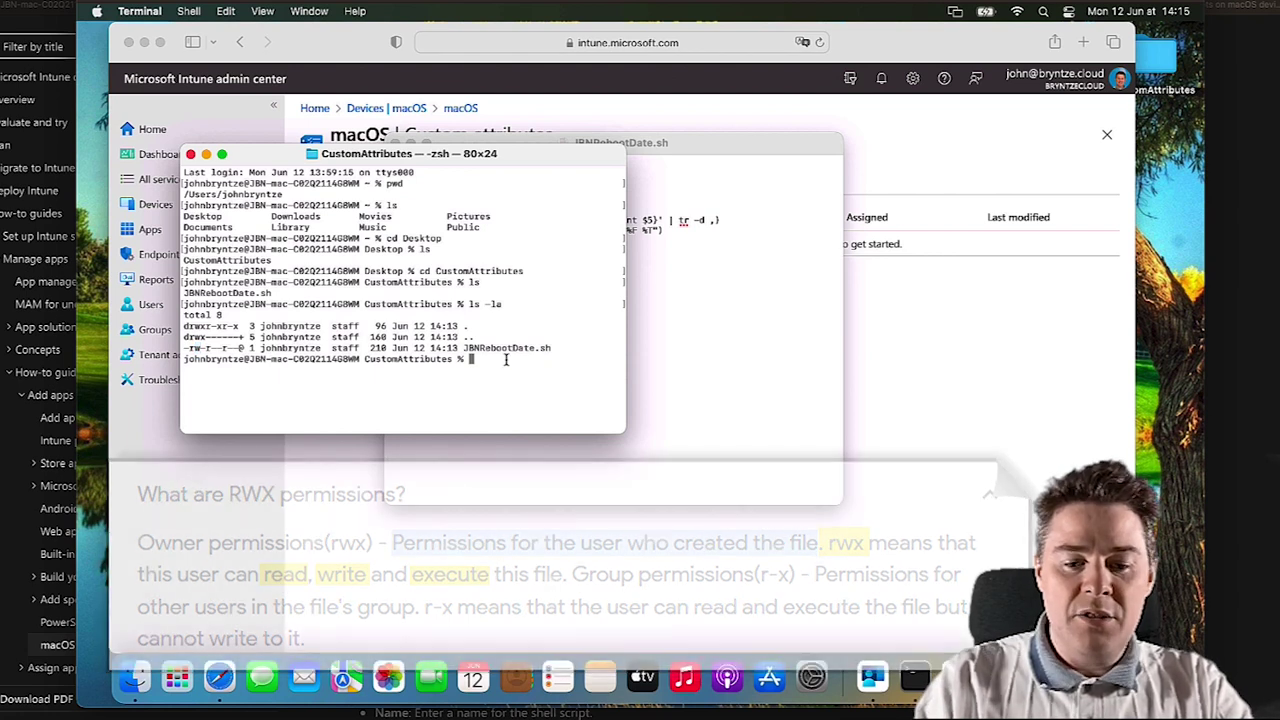
- Change the permissions of JBNRebootDate.sh to 755 with chmod
text(chmod )
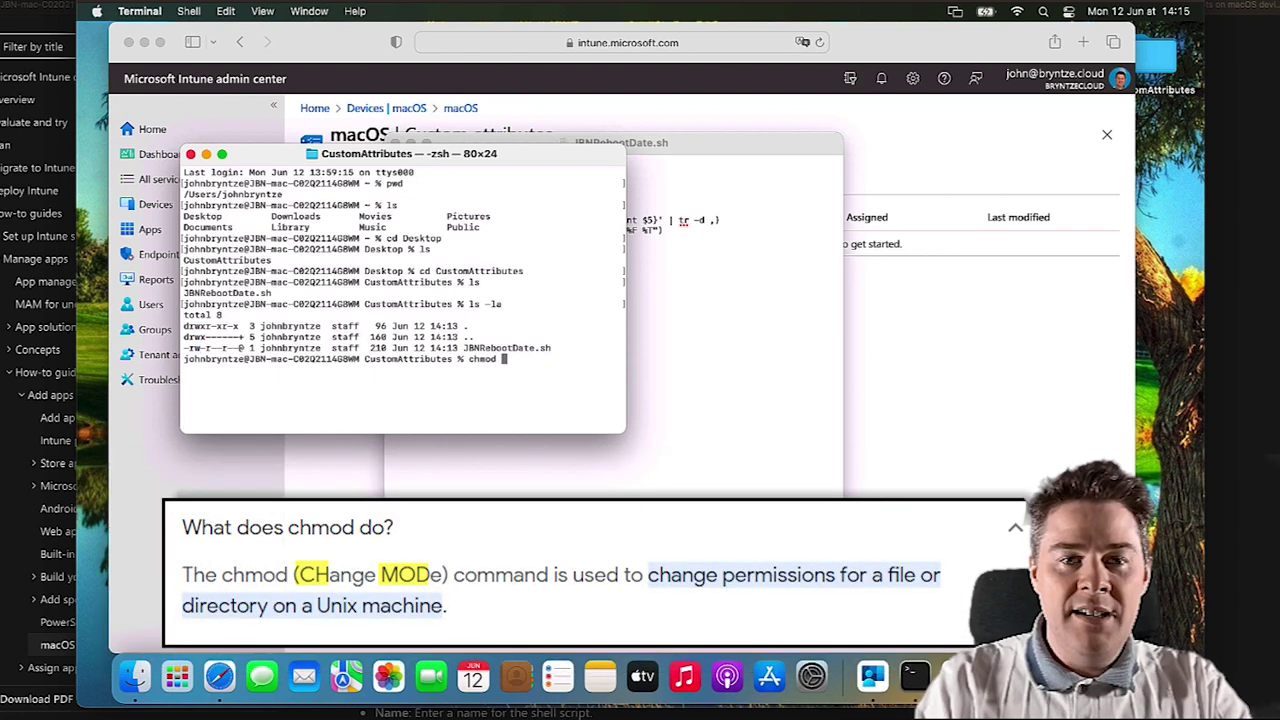
text(7)
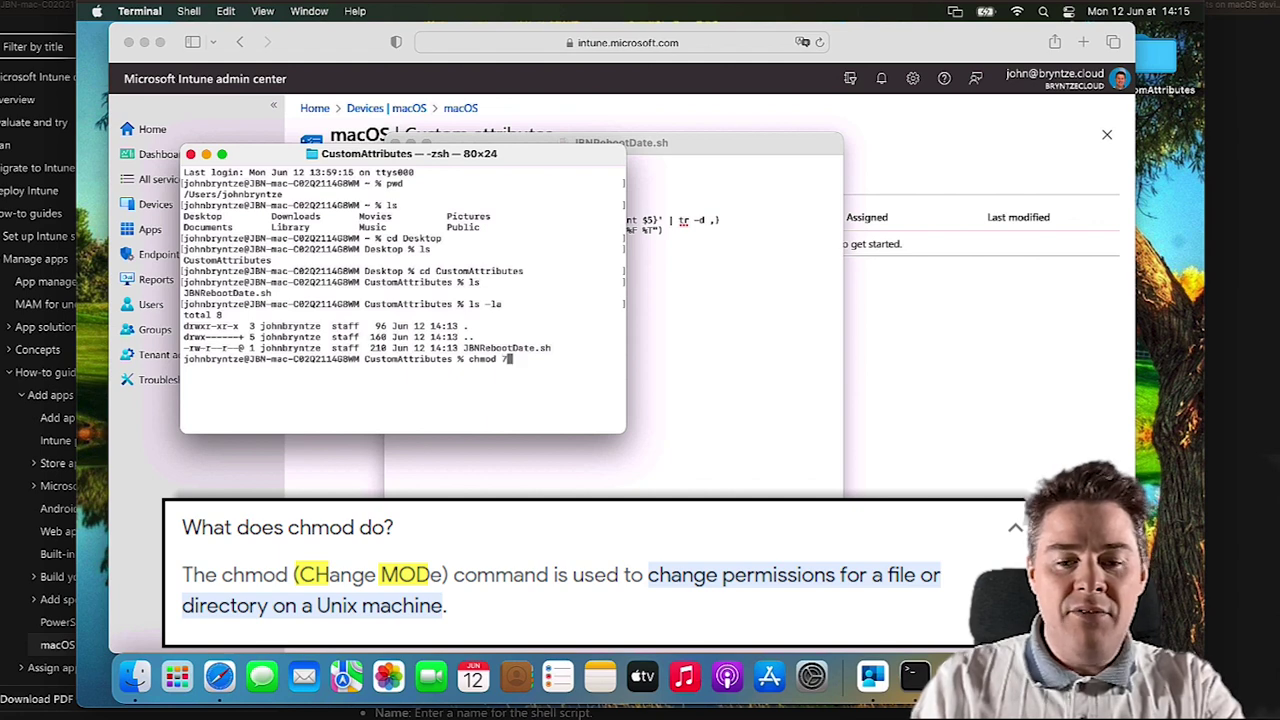
text(55)
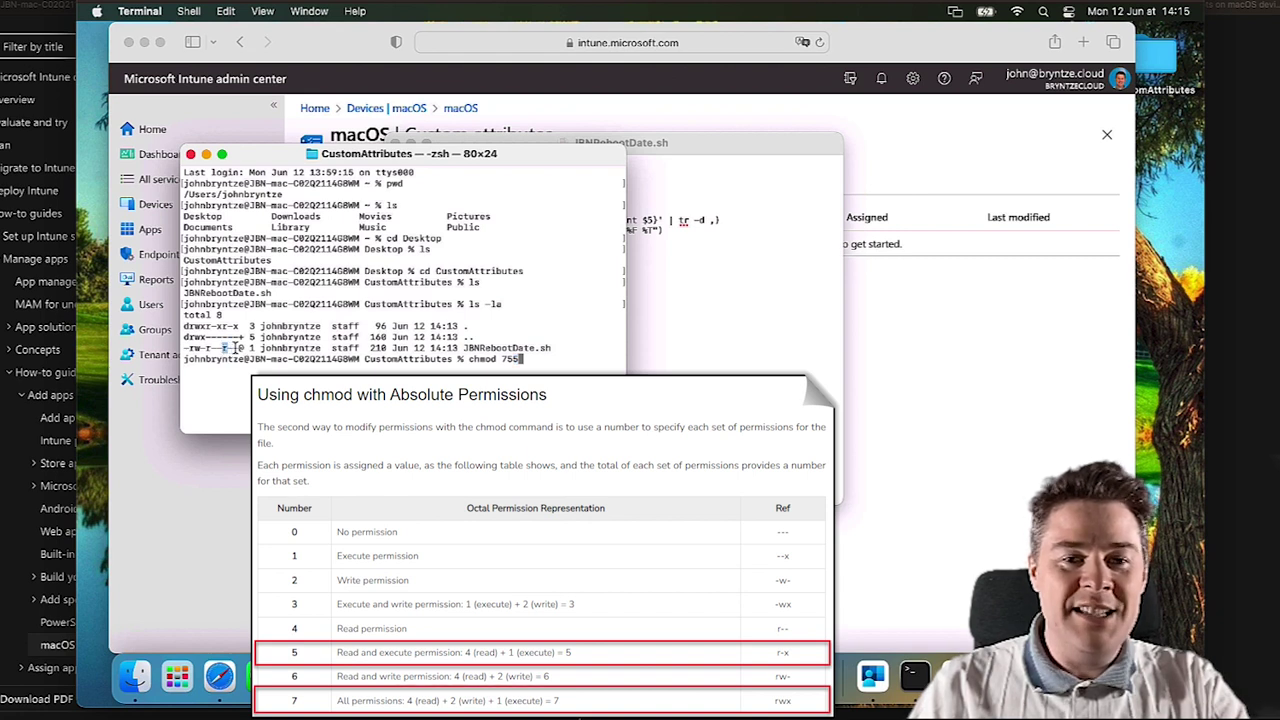
text(JBN)
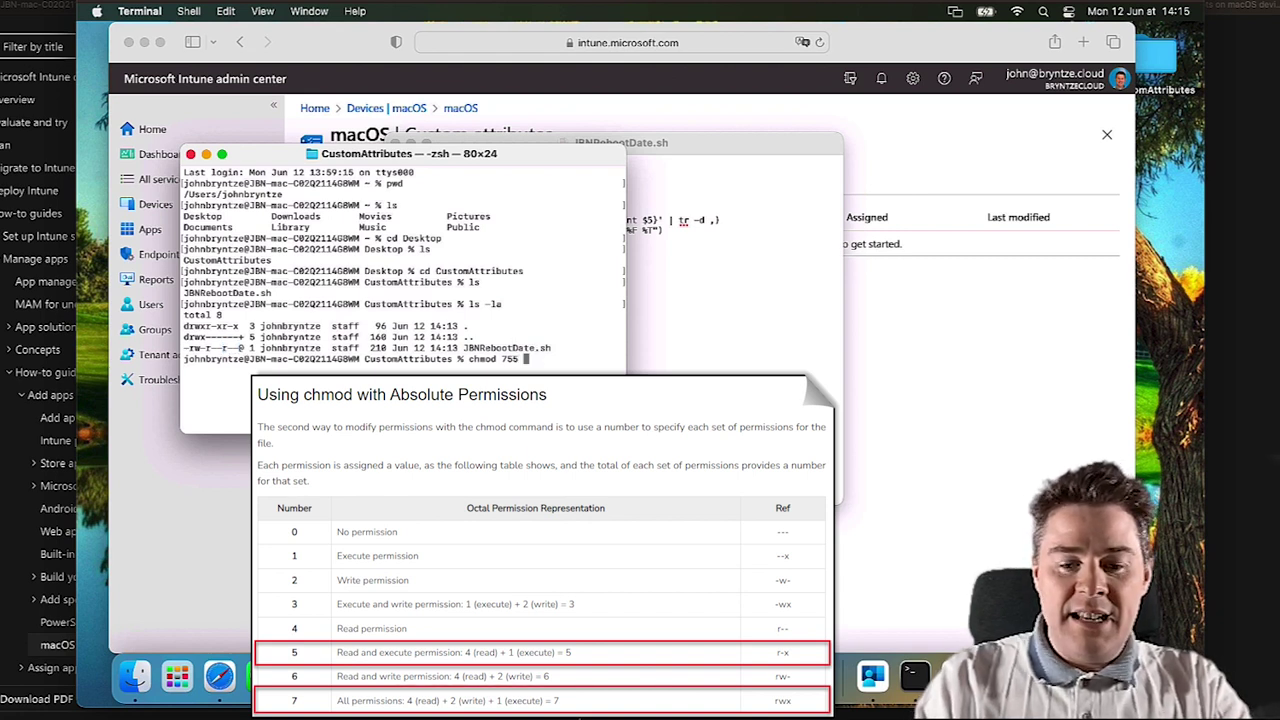
key(Tab)
key(Return)
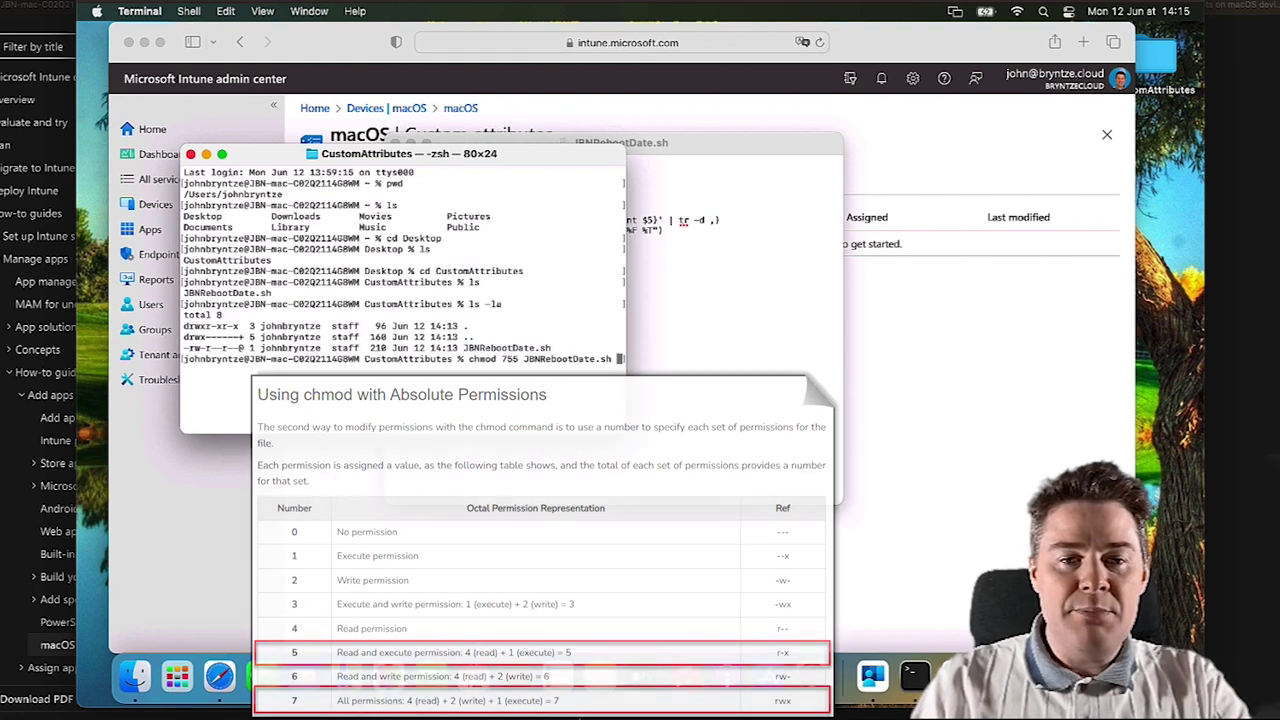
- List the folder again with ls -la and check the execute permissions of JBNRebootDate.sh
text(ls -la)
key(Return)
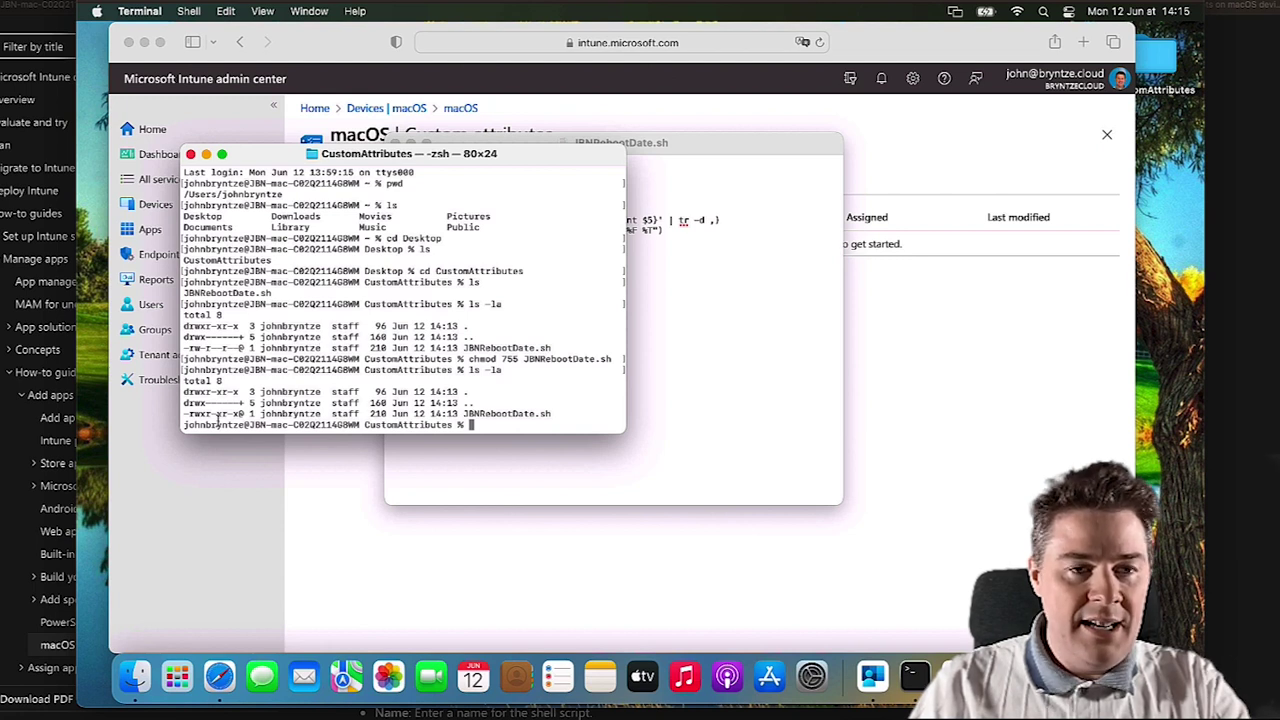
drag(205, 418, 192, 414)
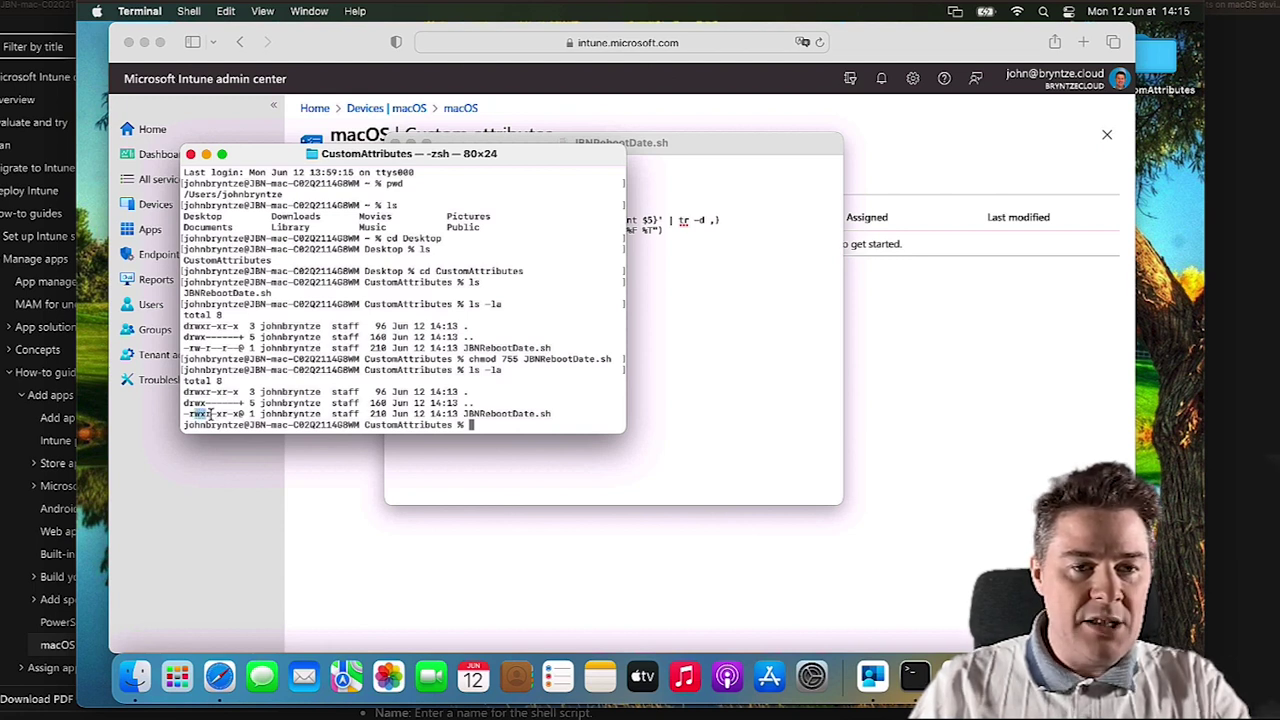
click(217, 413)
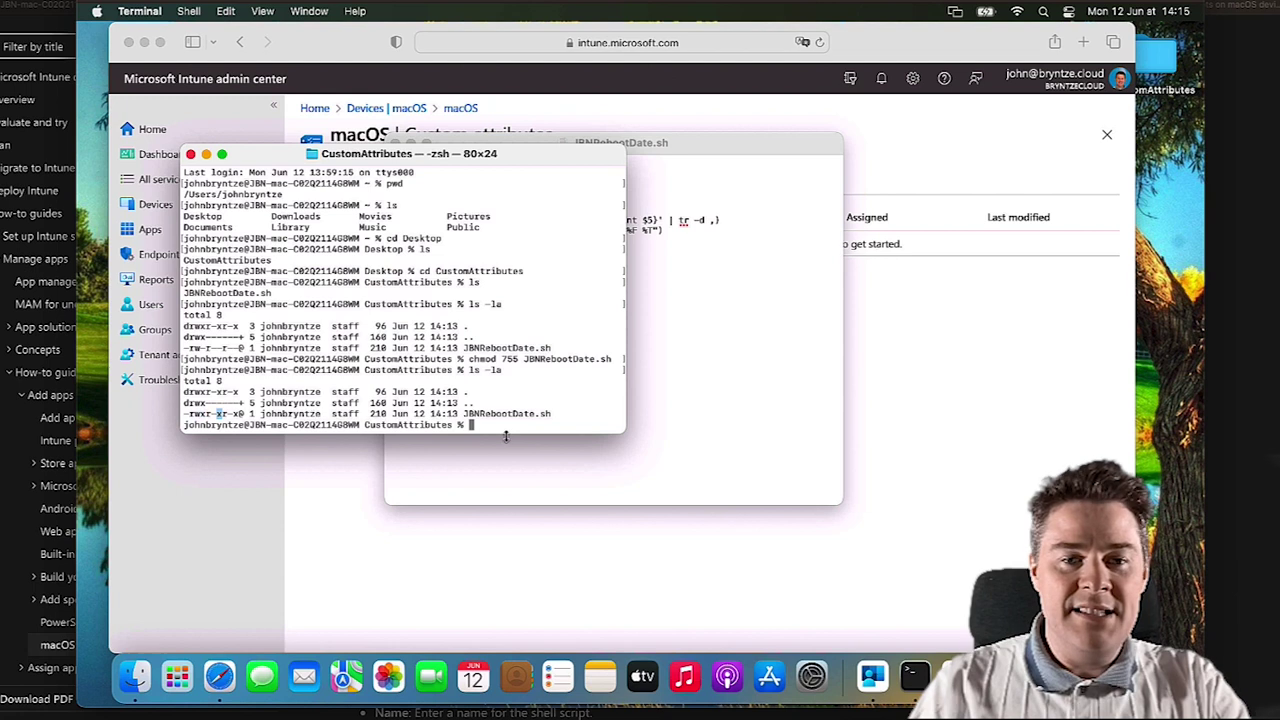
- Run ./JBNRebootDate.sh and examine the date and time it outputs
text(./JBNRebootDate.sh)
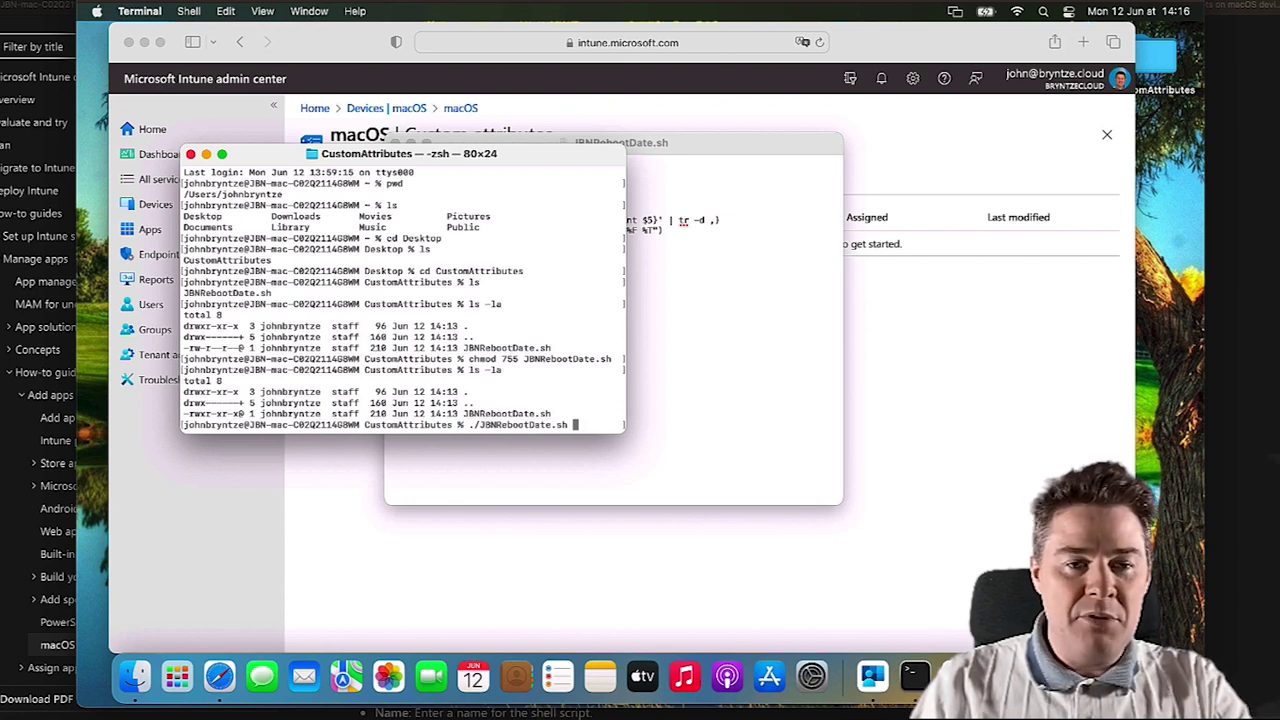
key(Return)
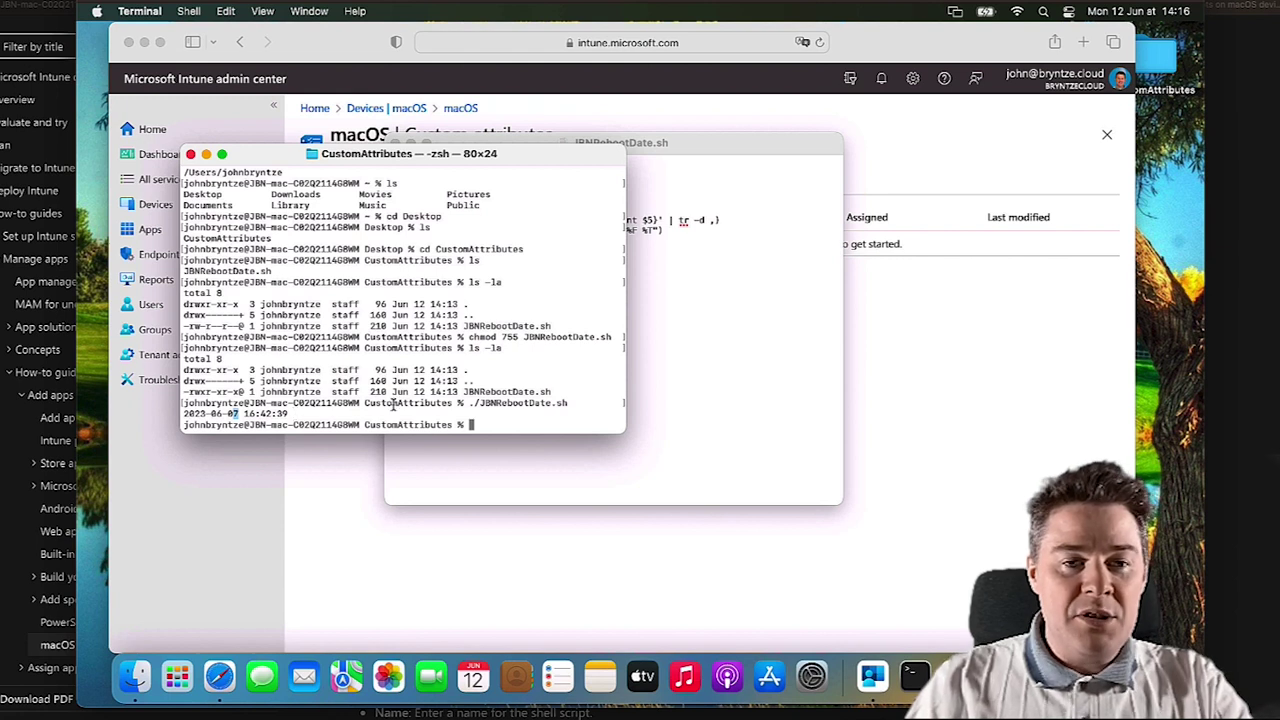
drag(293, 414, 180, 414)
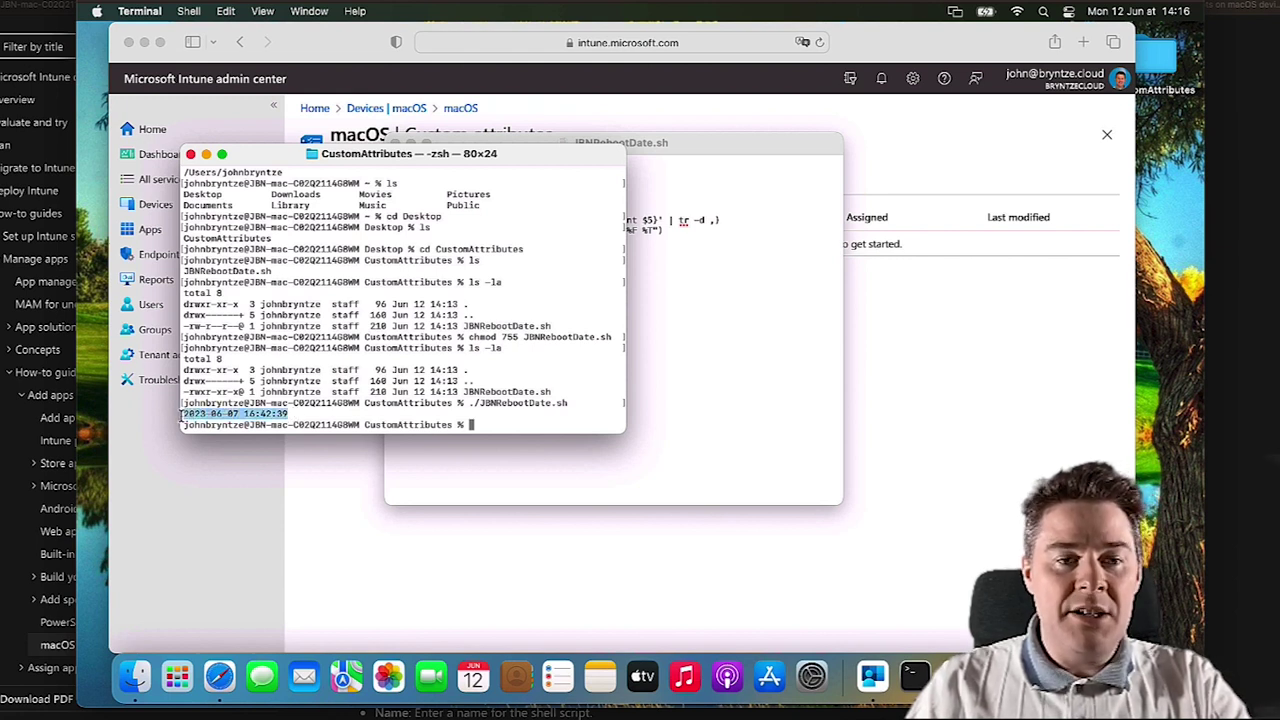
click(290, 414)
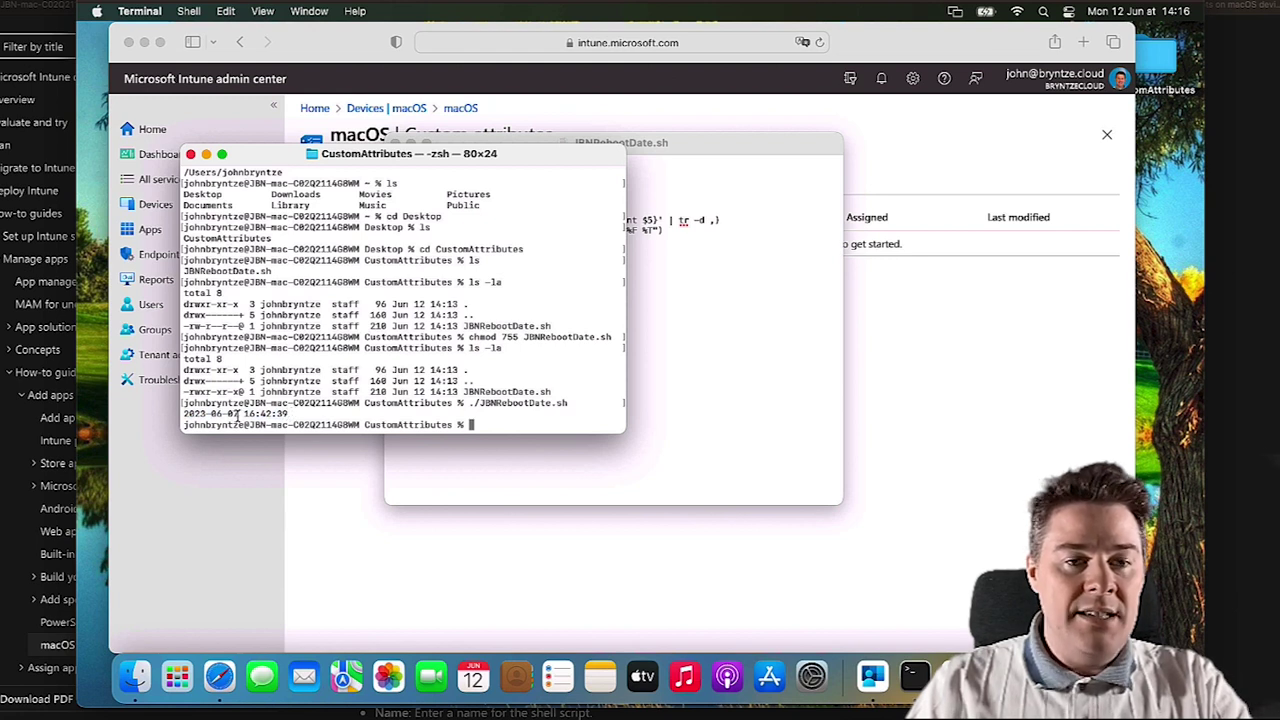
drag(244, 414, 274, 414)
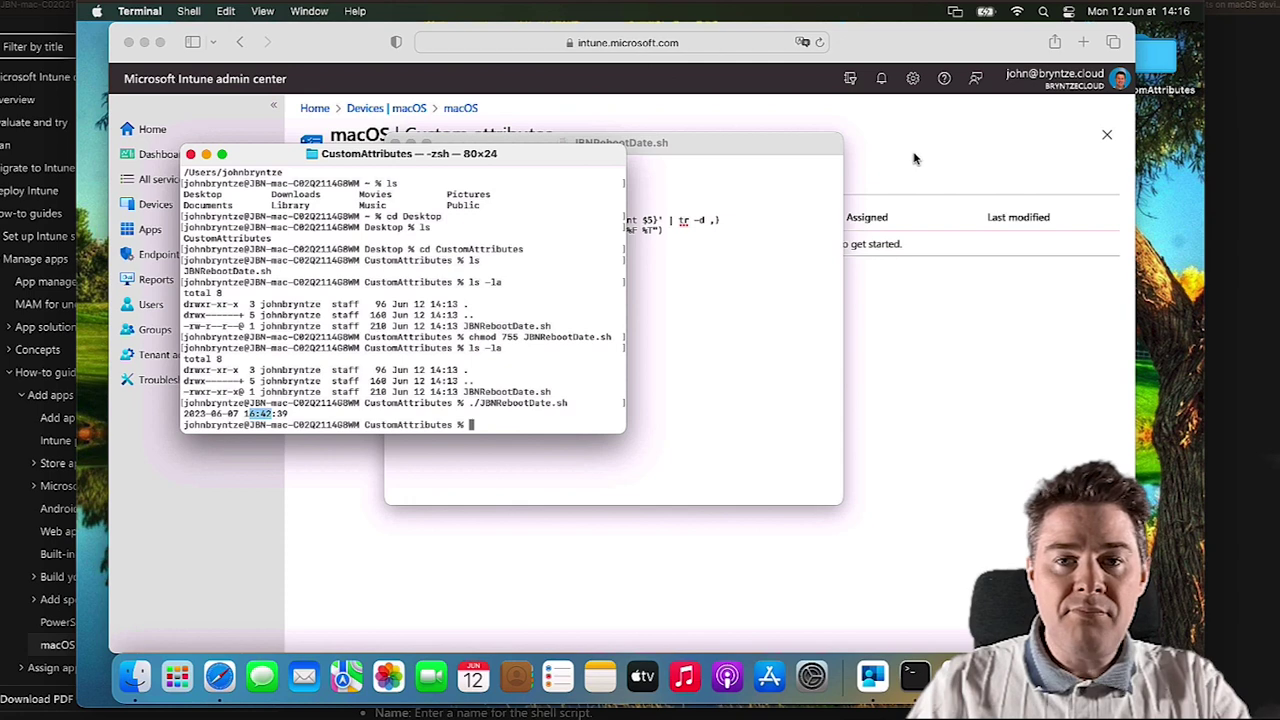
- Switch to the Intune admin center in Safari and start adding a macOS custom attribute named Reboot Date
click(860, 162)
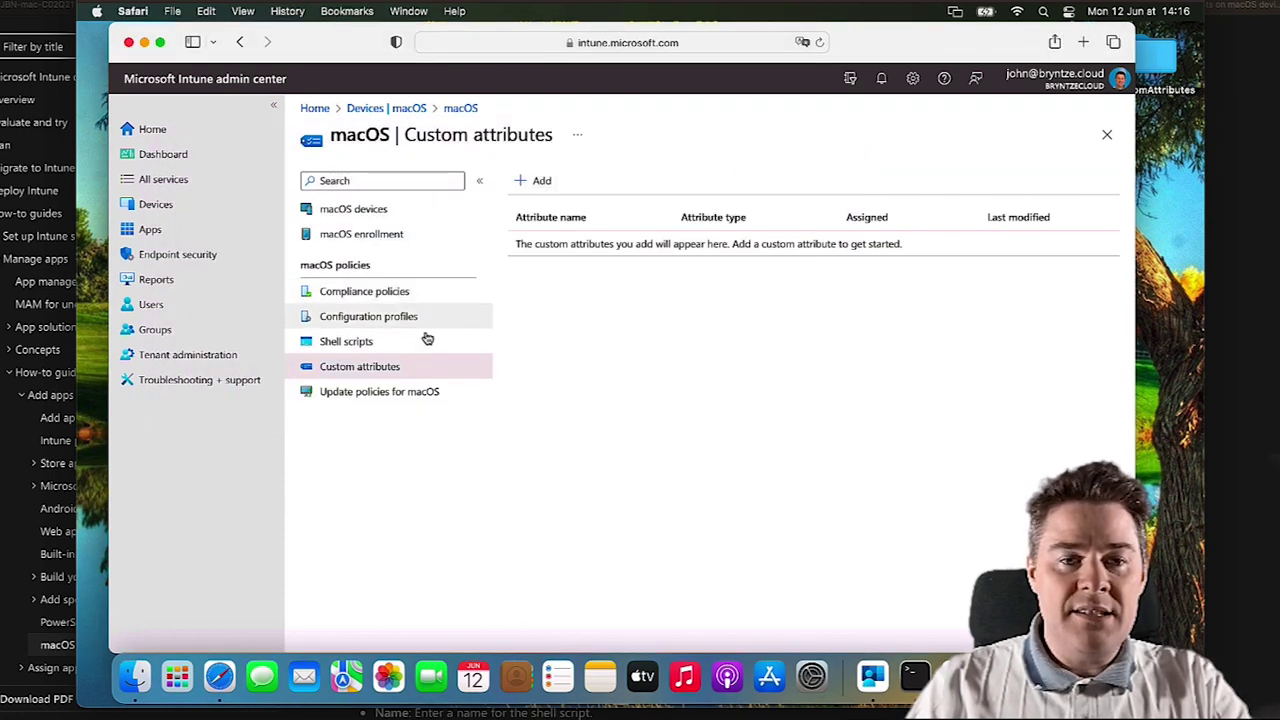
click(538, 186)
click(527, 227)
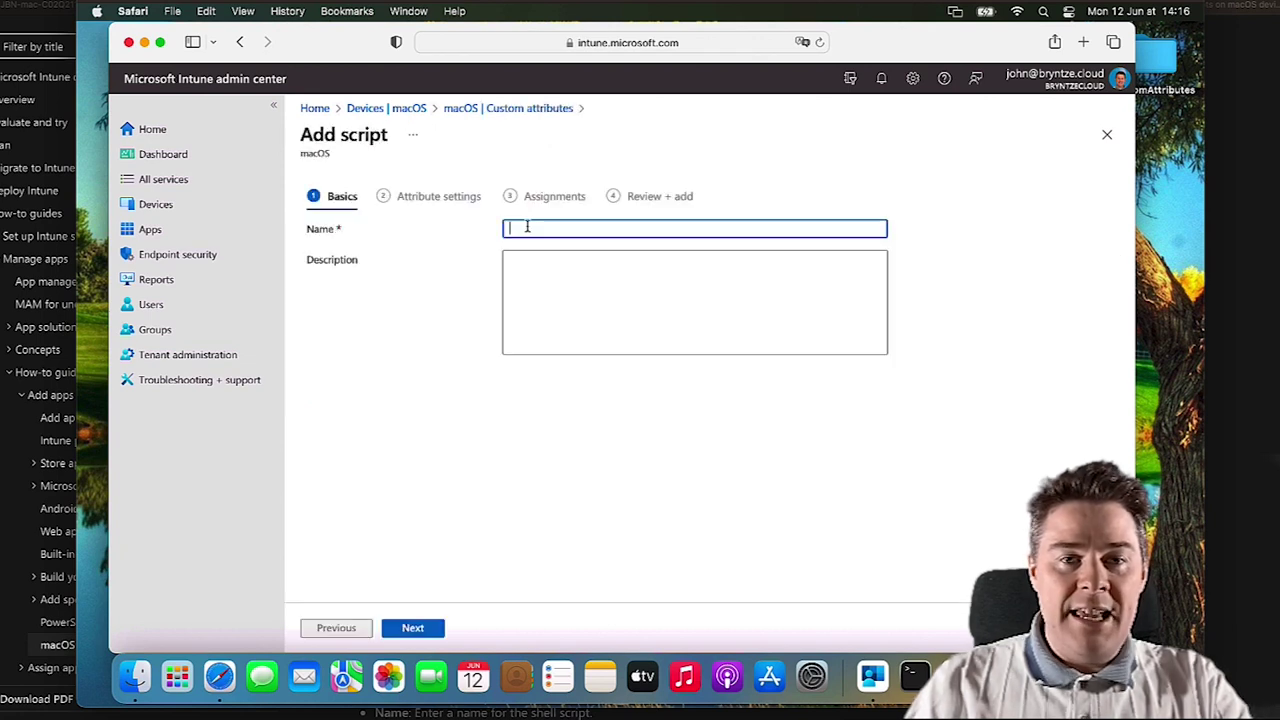
text(RE)
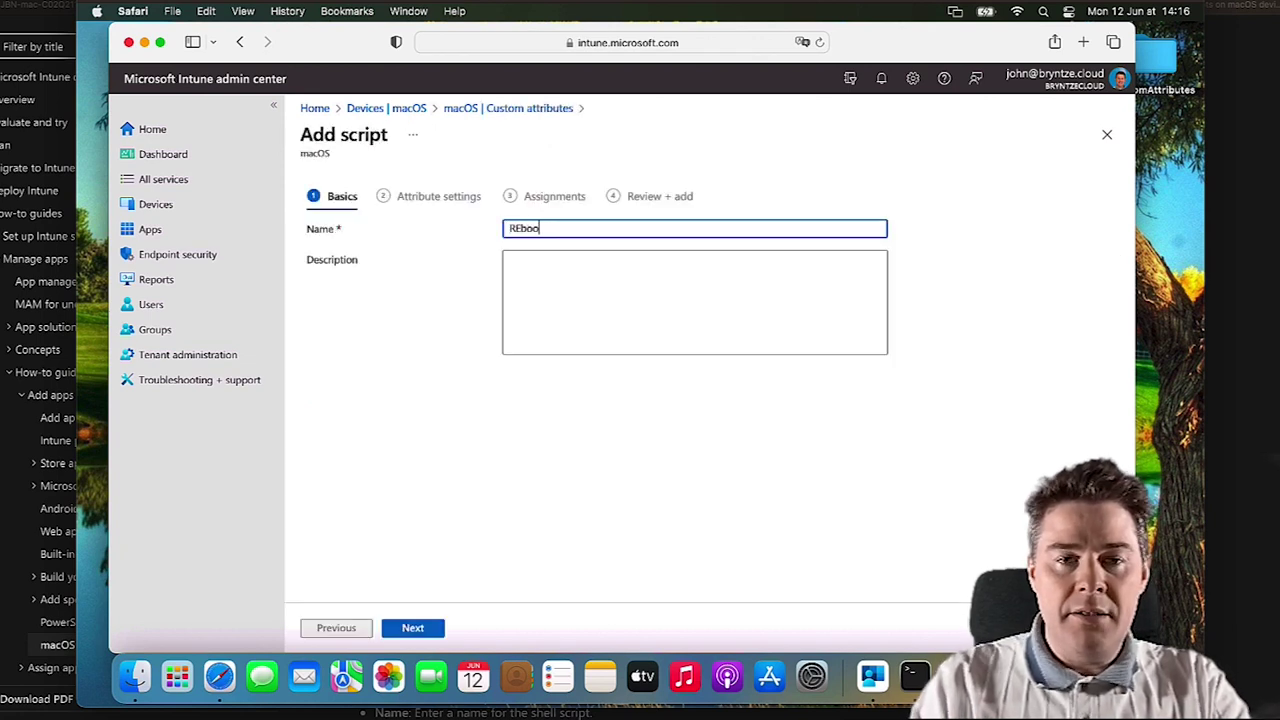
text(bo)
key(BackSpace)
key(BackSpace)
key(BackSpace)
text(eboot )
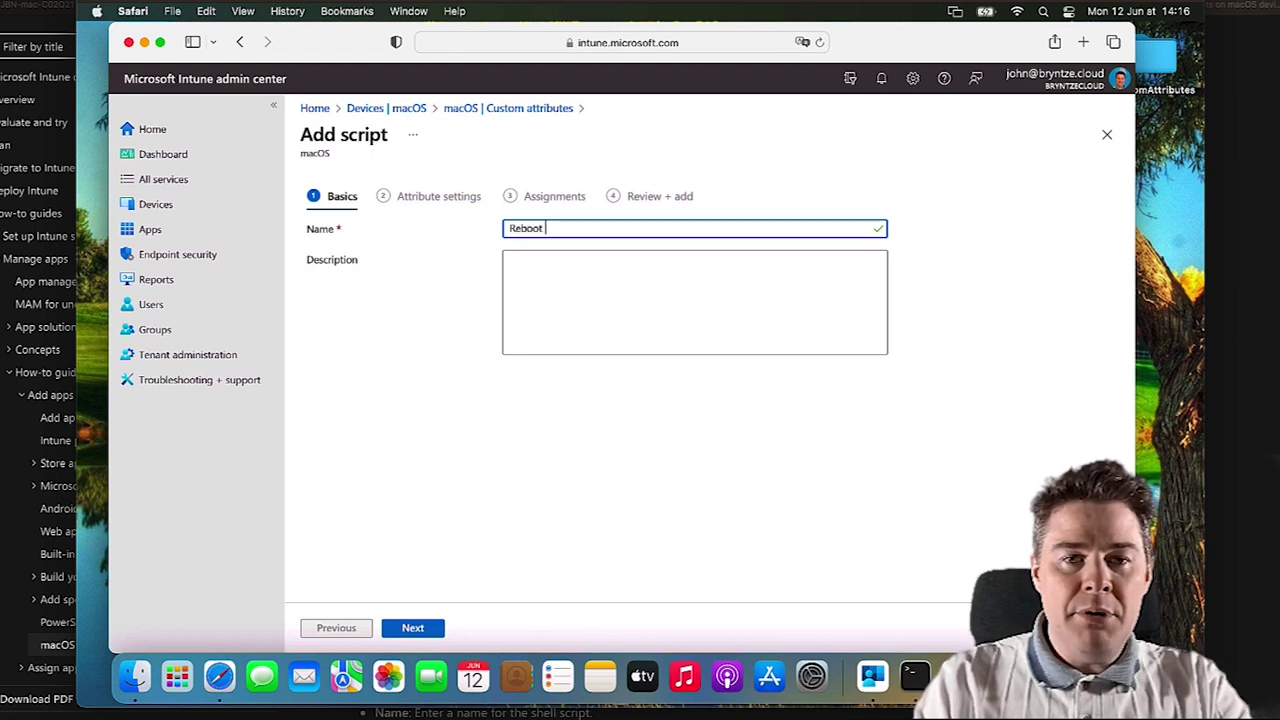
text(Date)
key(Tab)
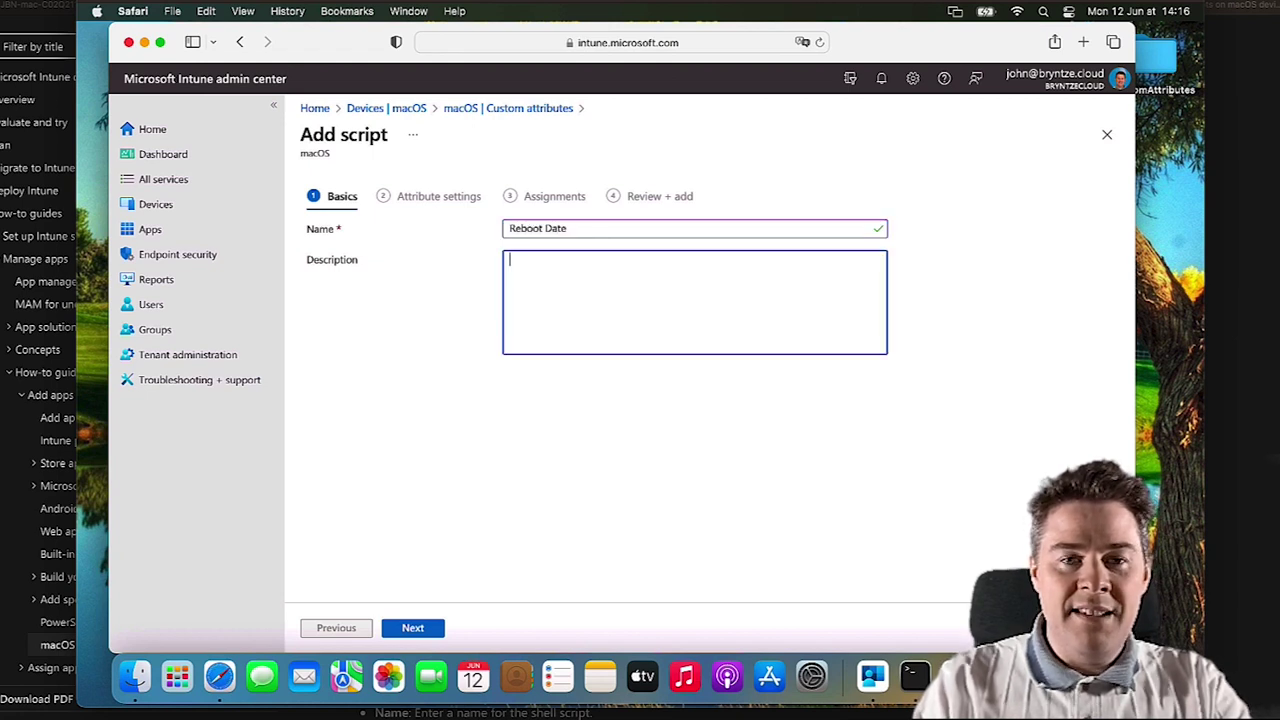
- Enter the description "The date and time the device has rebooted" and continue to the attribute settings
text(The date and time thiu)
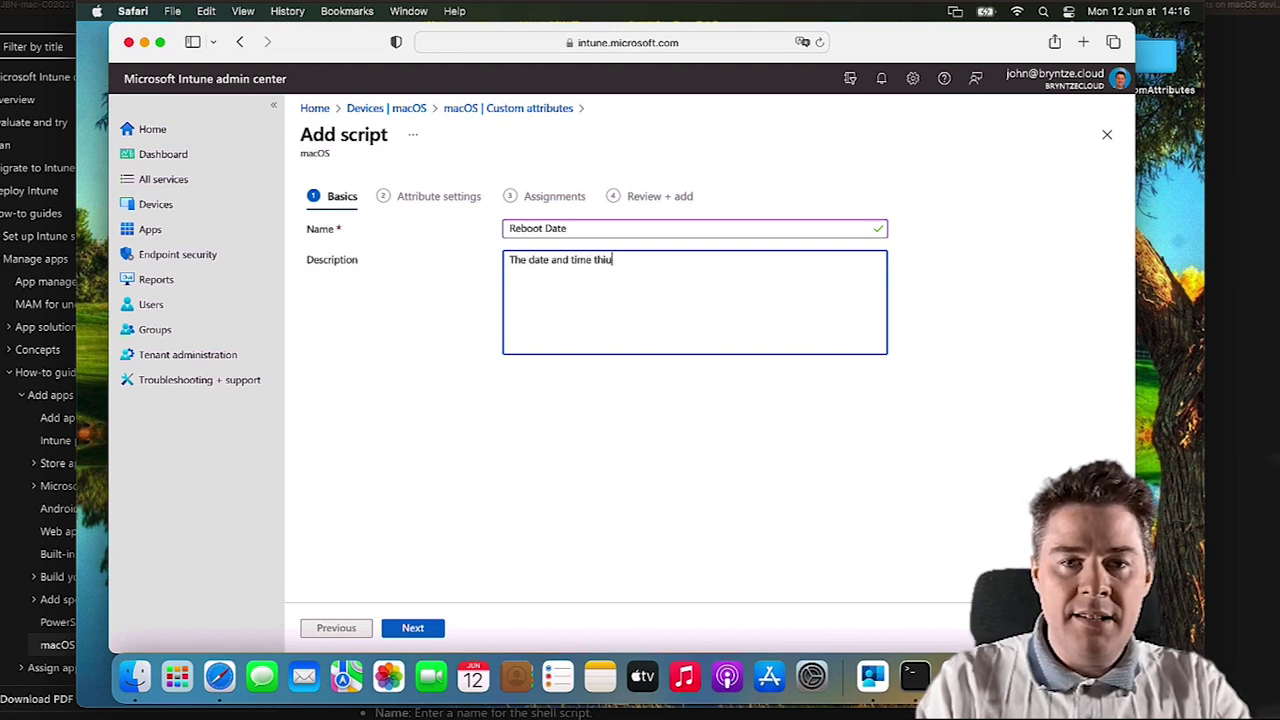
key(BackSpace)
key(BackSpace)
text(e device )
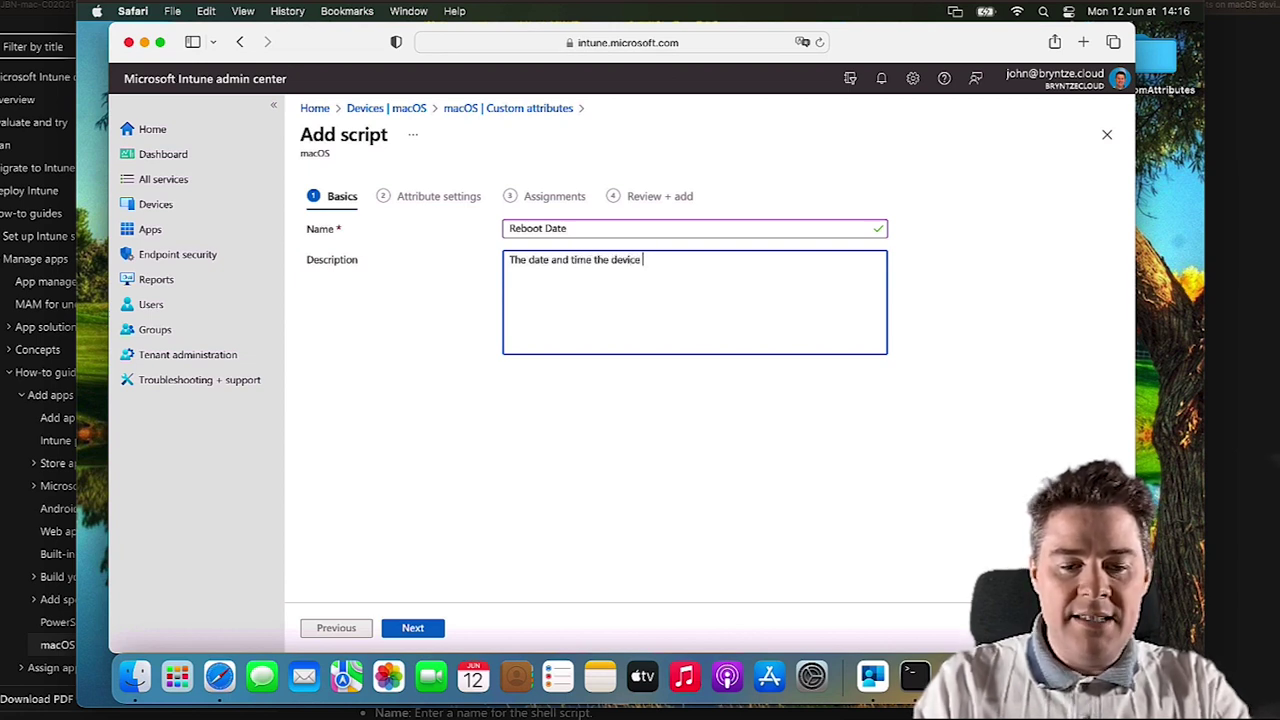
text(has rebooted)
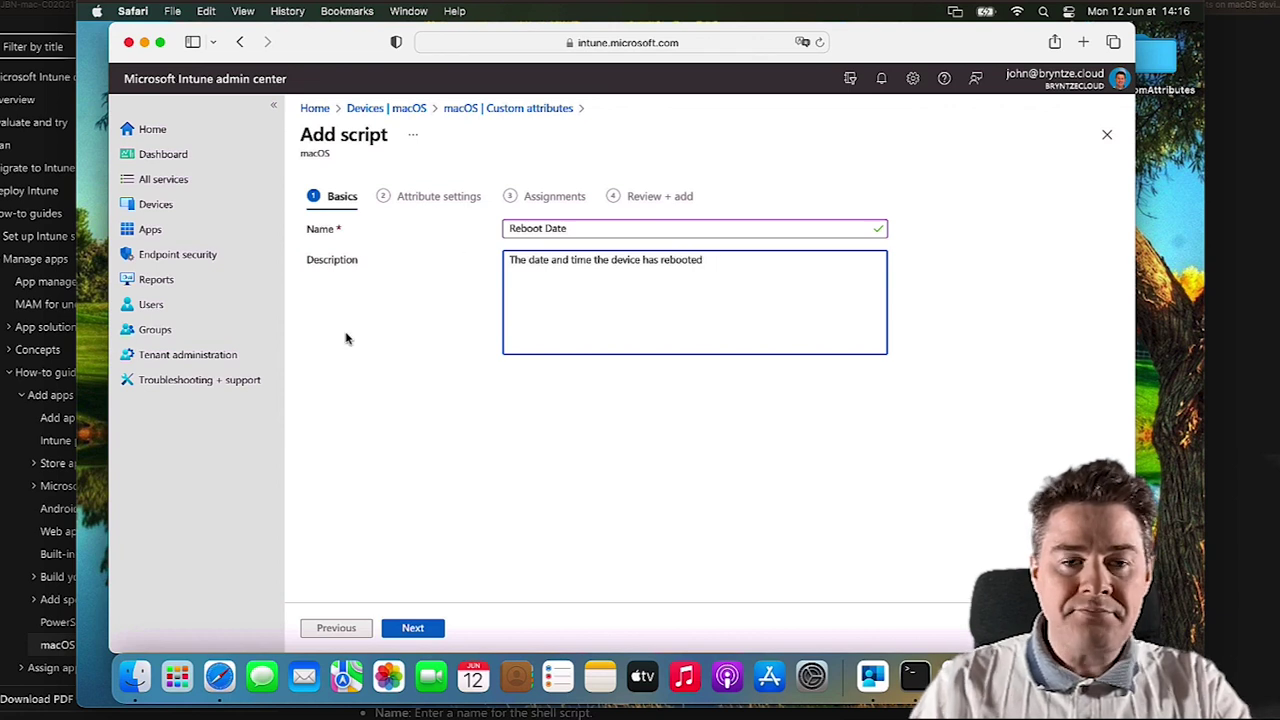
click(413, 628)
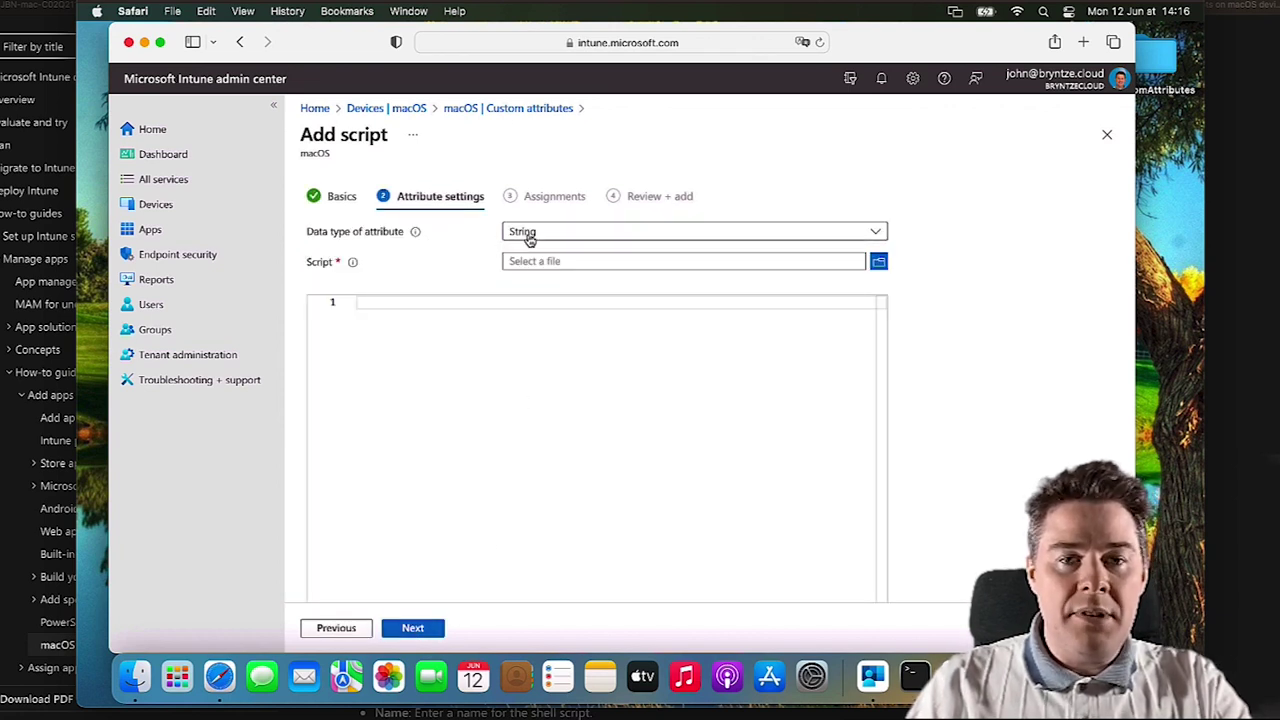
- Set the attribute's data type to Date and upload JBNRebootDate.sh from the CustomAttributes folder on the Desktop as the script
click(560, 238)
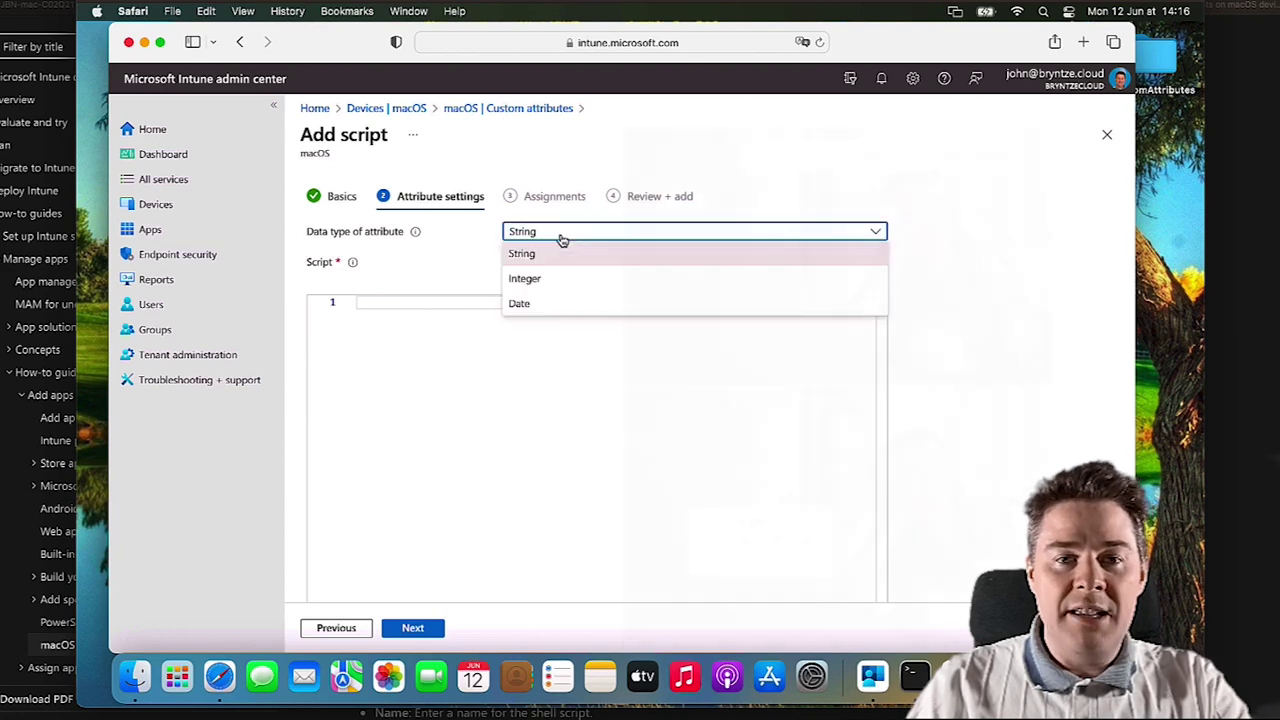
click(533, 305)
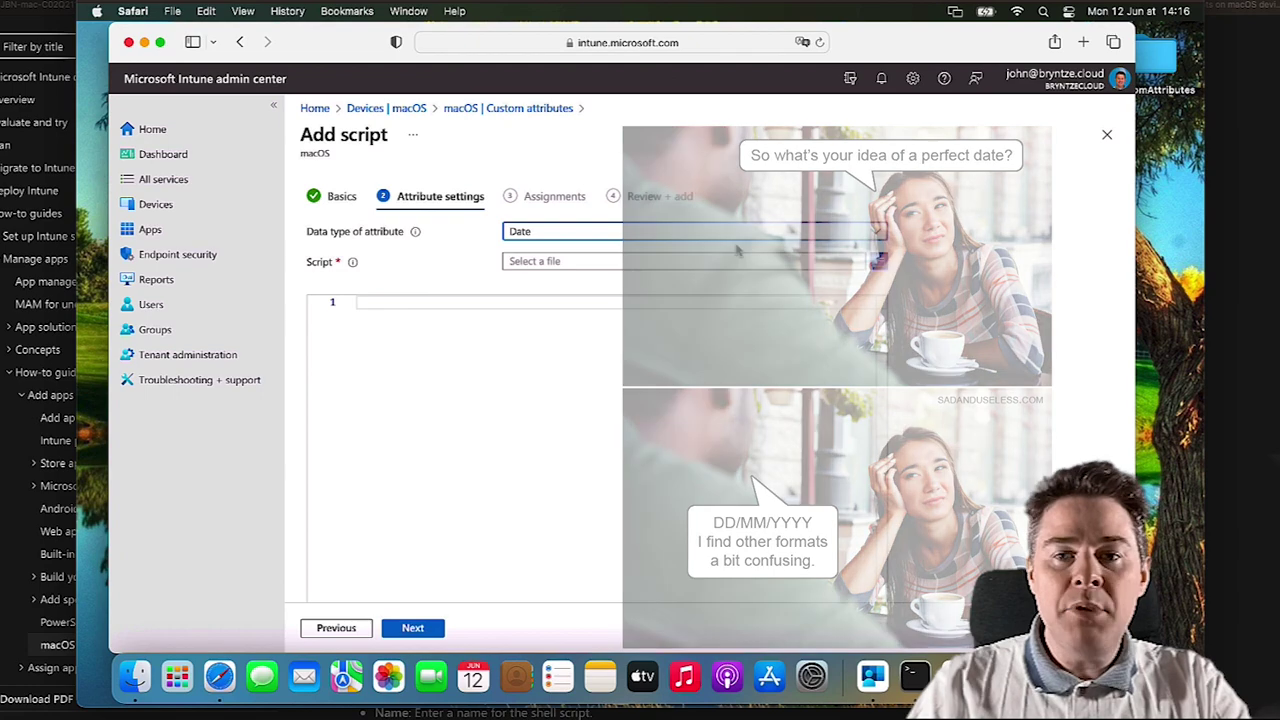
click(879, 261)
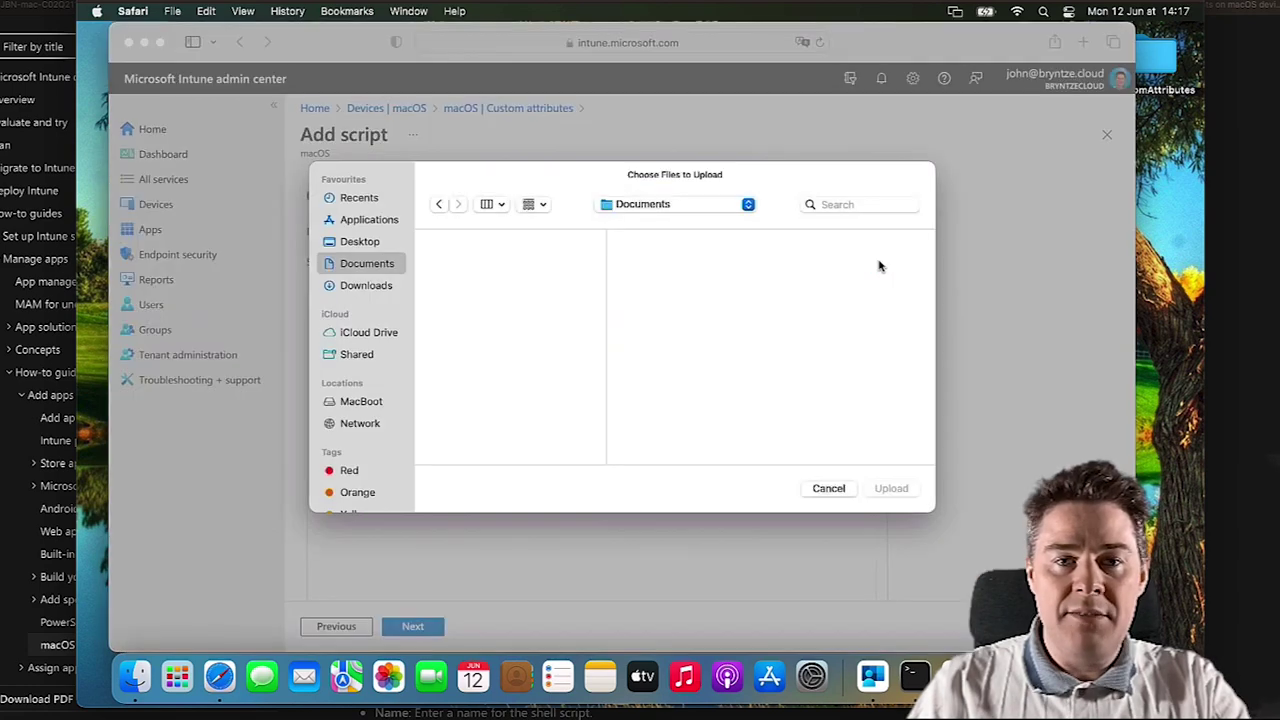
click(361, 243)
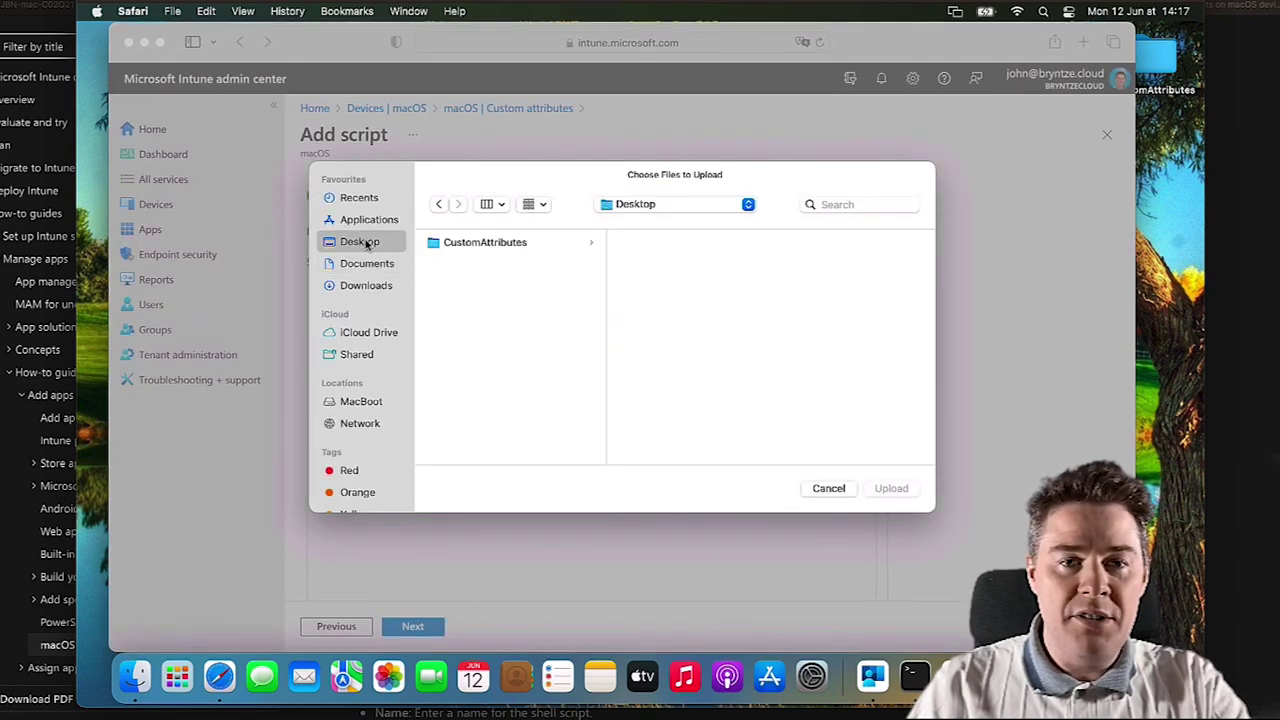
click(474, 247)
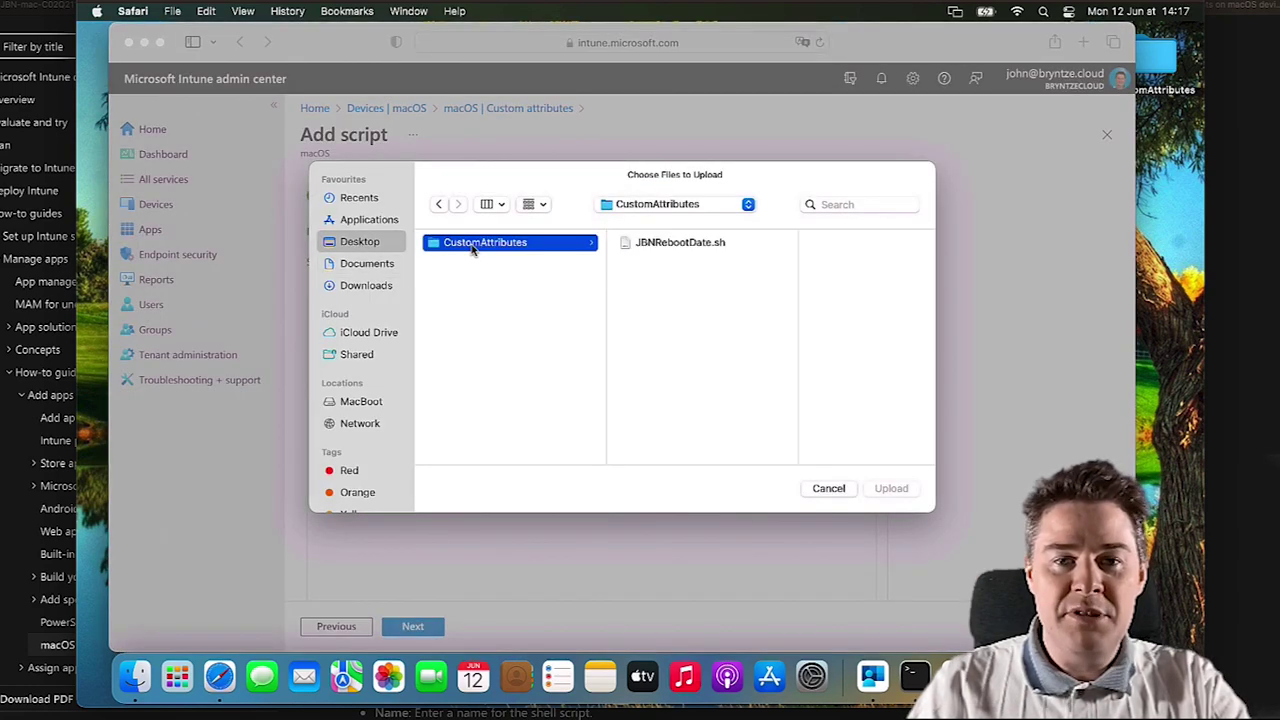
double_click(672, 244)
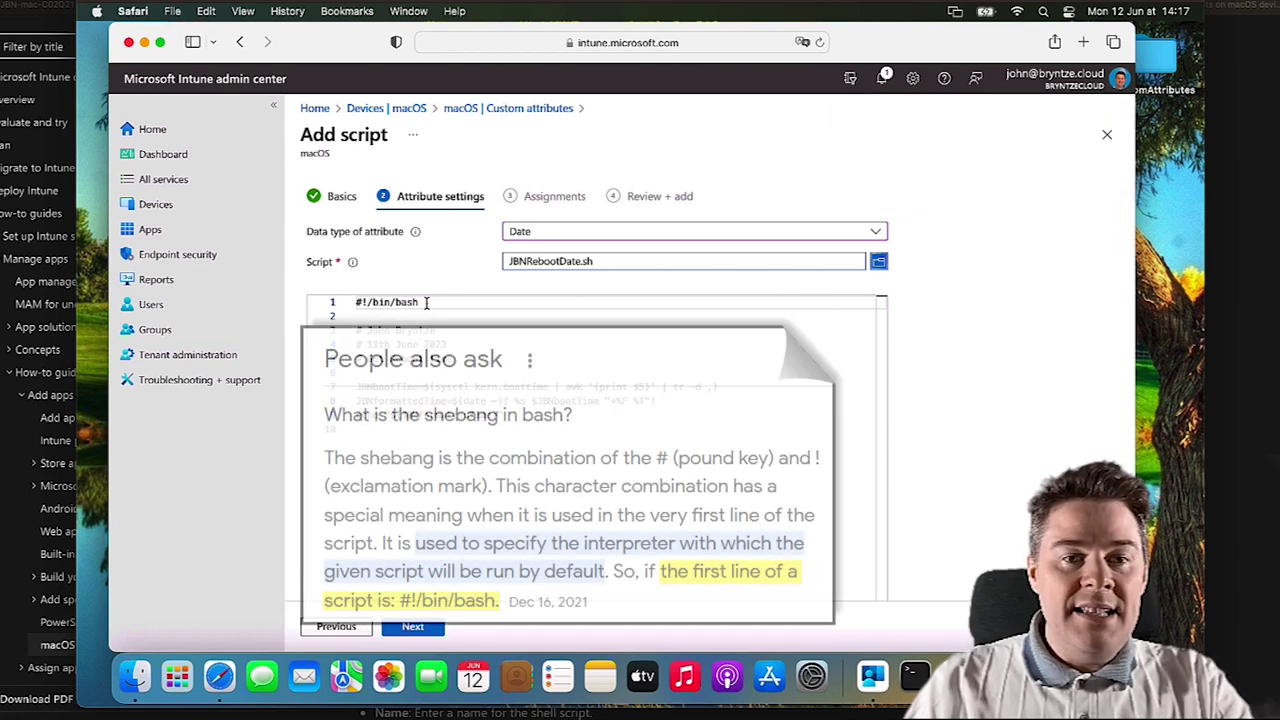
- Examine the shebang line and the header comments of the uploaded script
drag(424, 302, 365, 305)
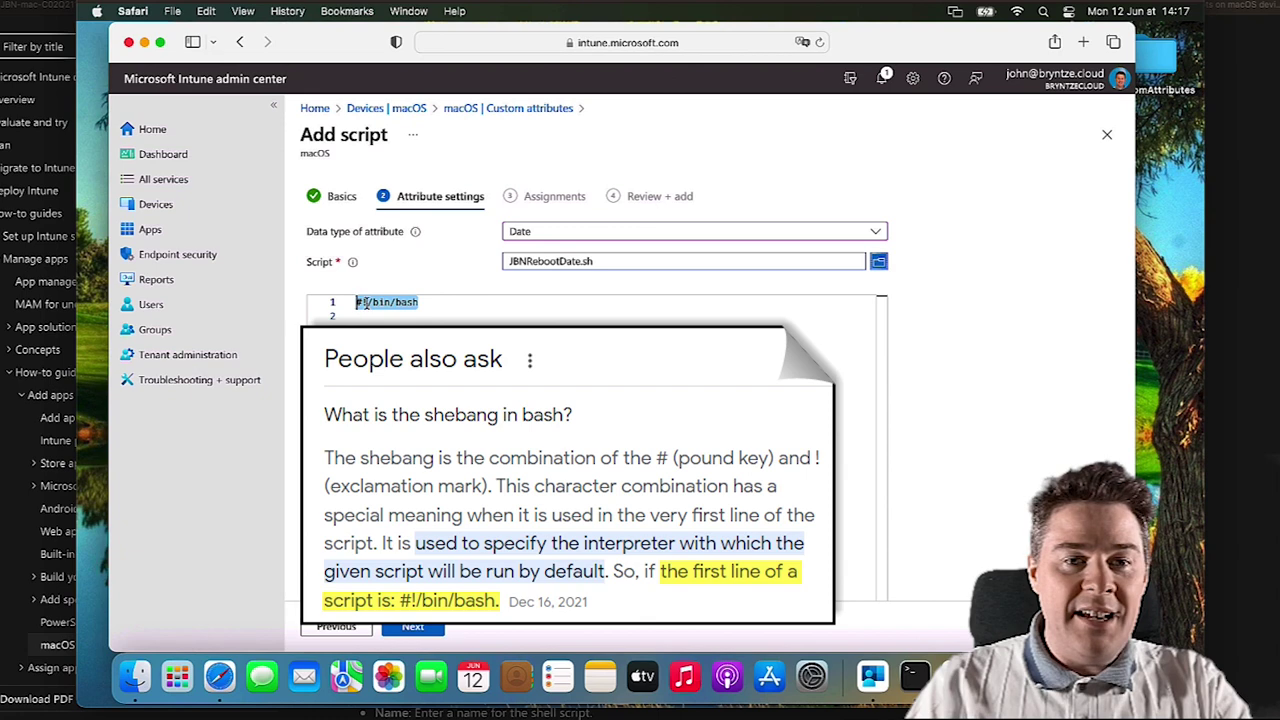
click(412, 303)
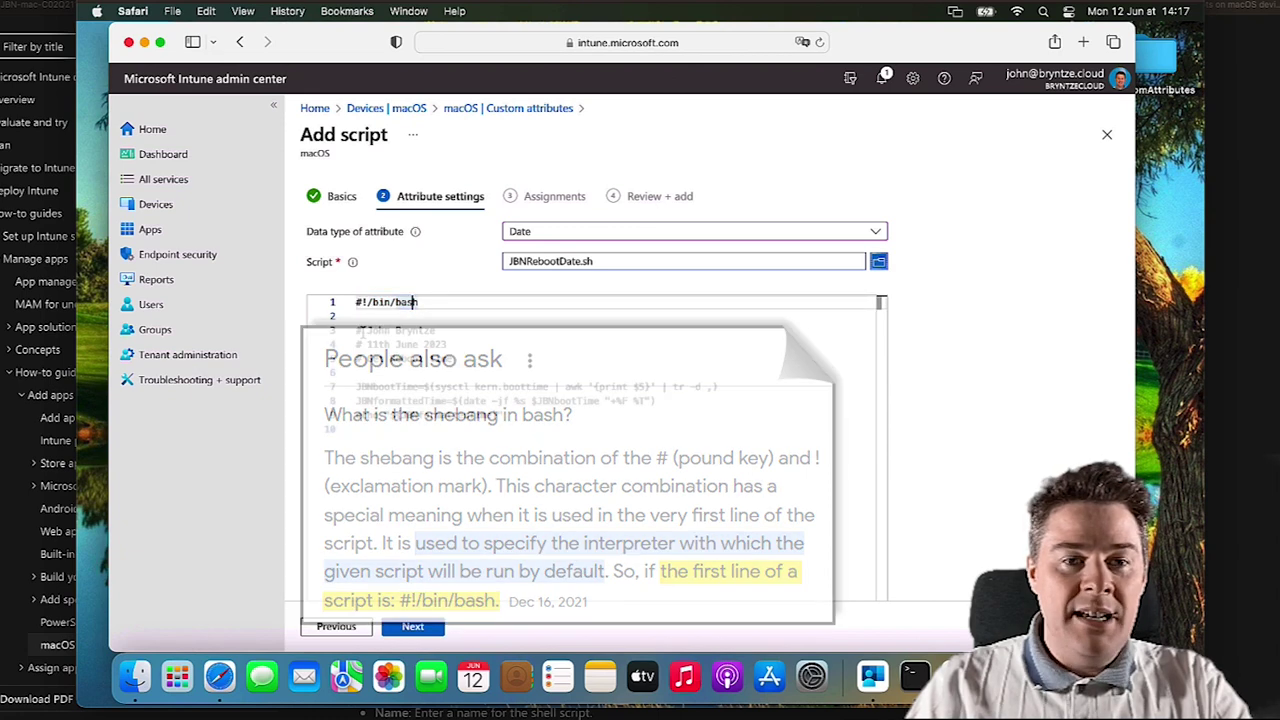
drag(357, 330, 432, 358)
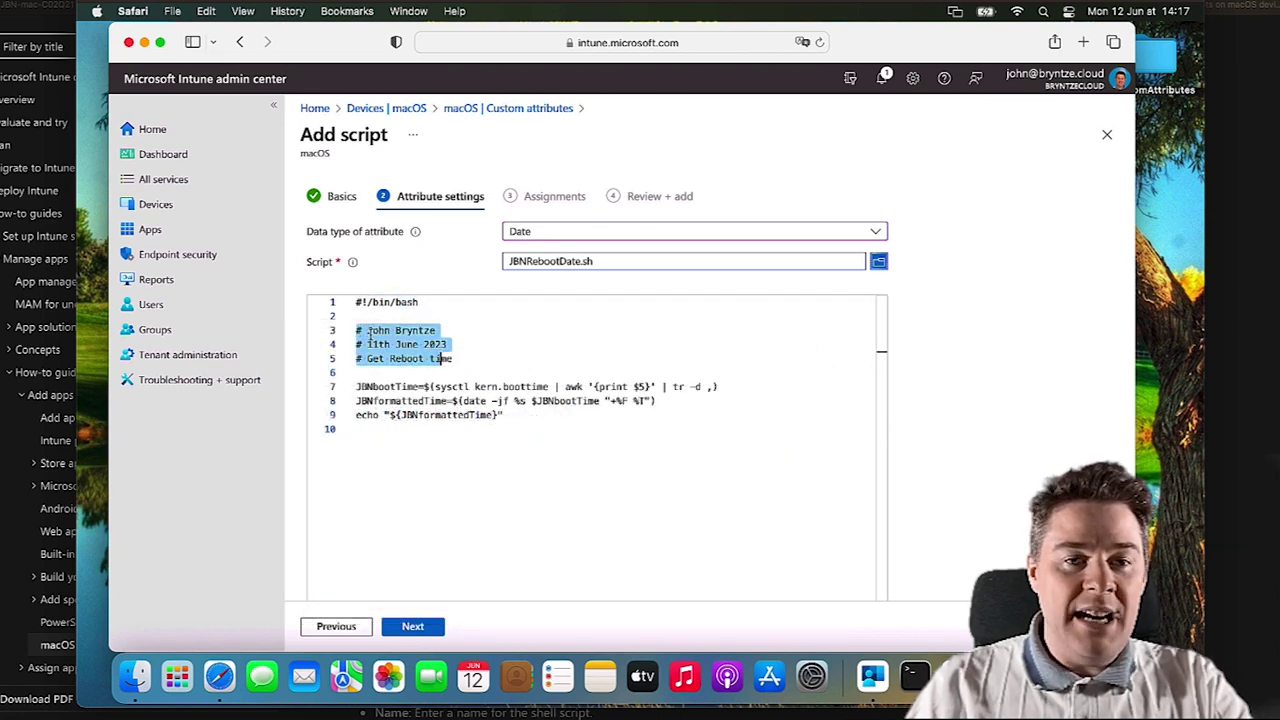
click(361, 334)
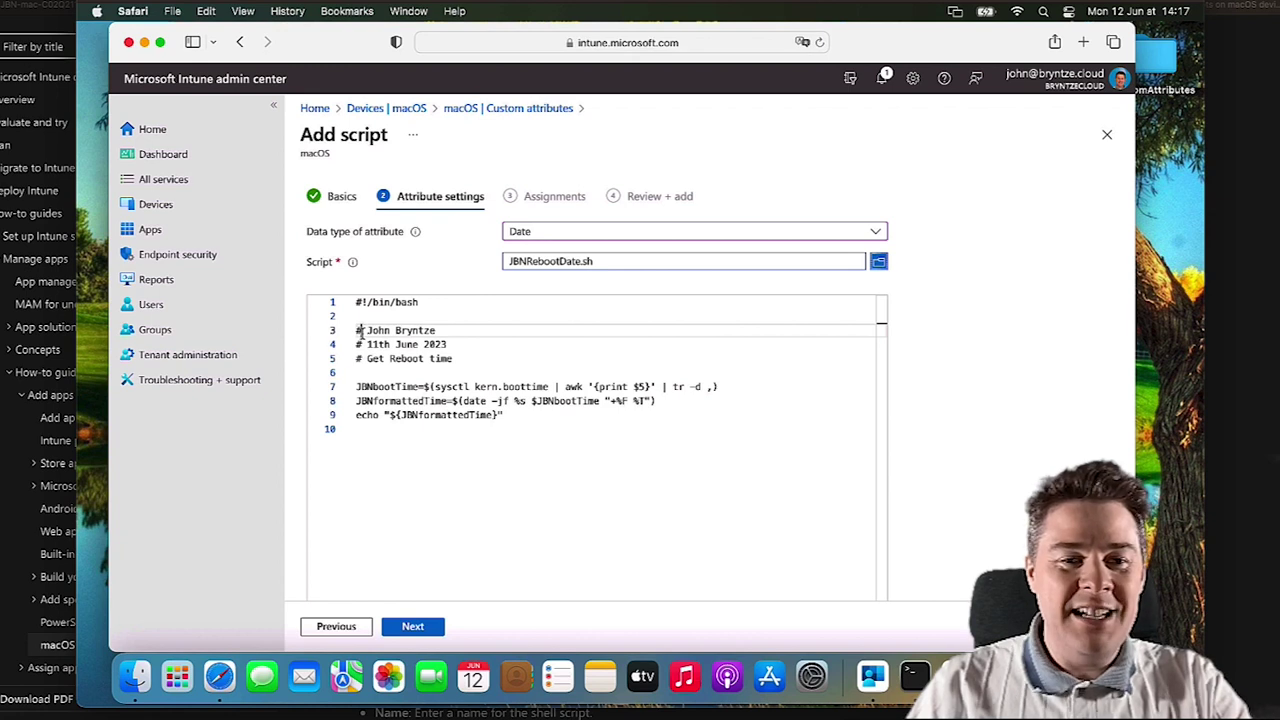
- Examine the script commands that extract the boot time with sysctl and awk, format it as a date and echo it
drag(358, 388, 398, 388)
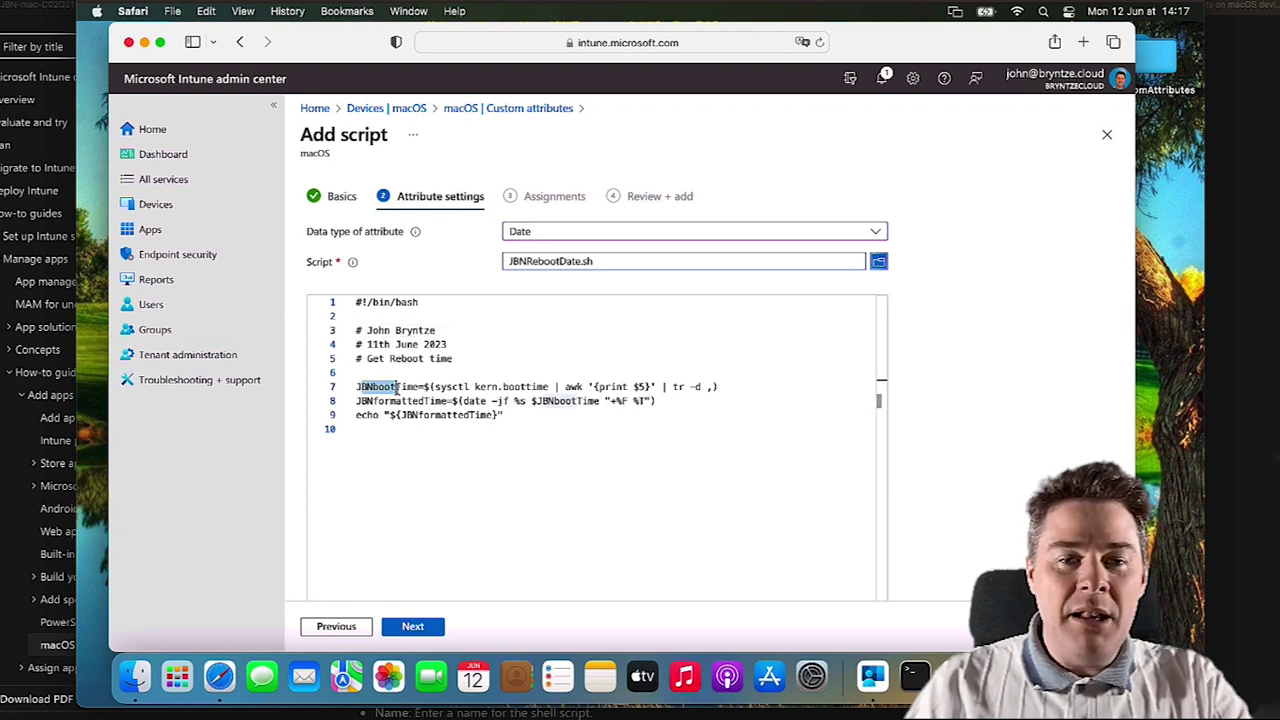
drag(547, 386, 512, 386)
click(566, 386)
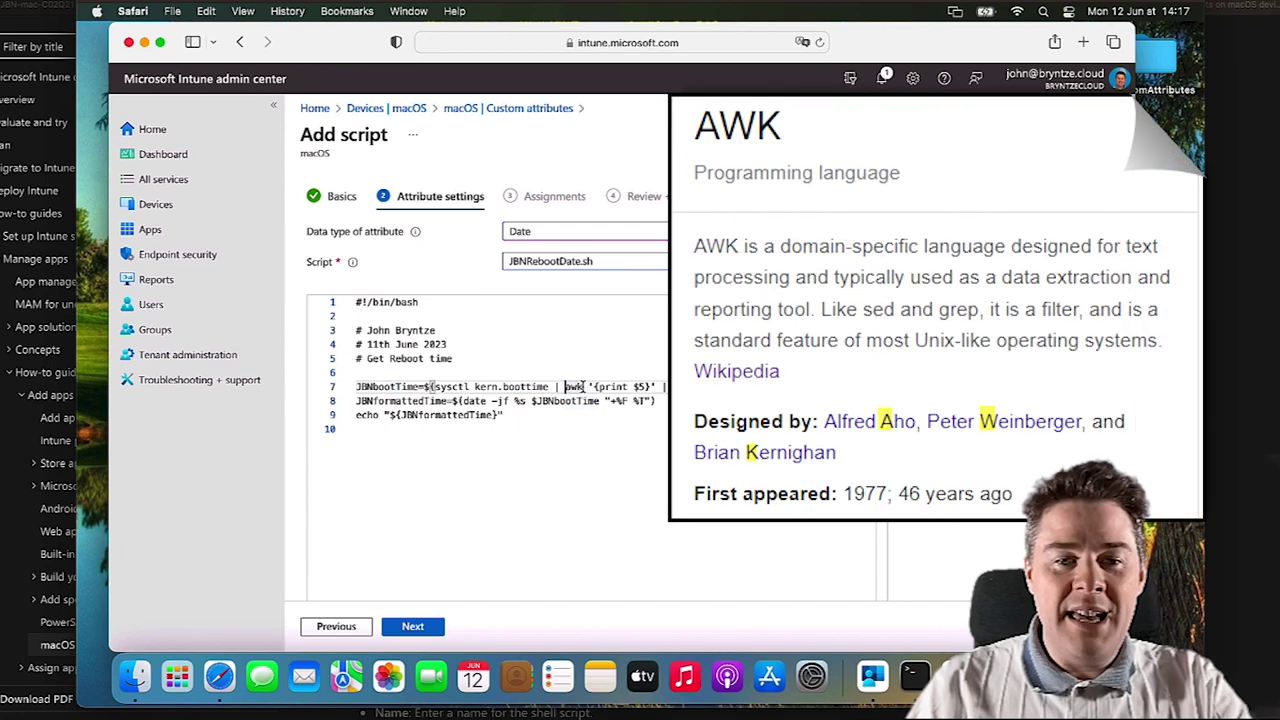
double_click(574, 386)
click(611, 371)
double_click(575, 386)
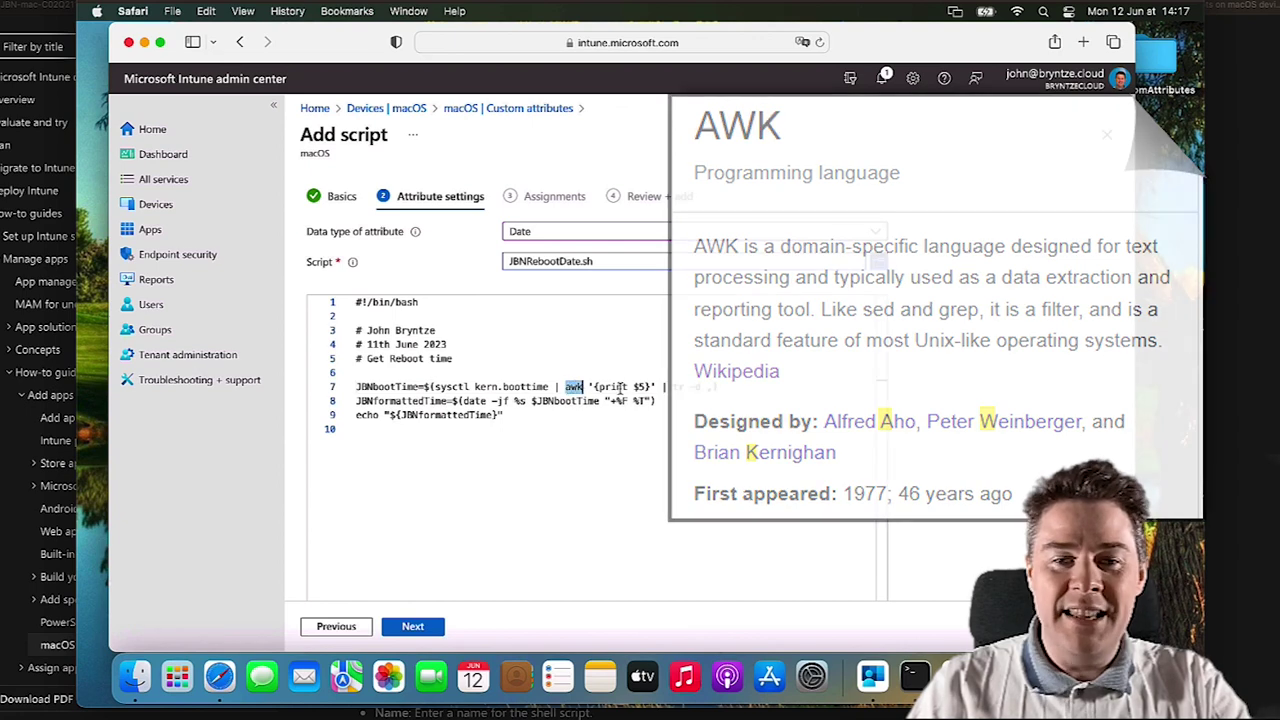
click(716, 387)
drag(716, 387, 533, 387)
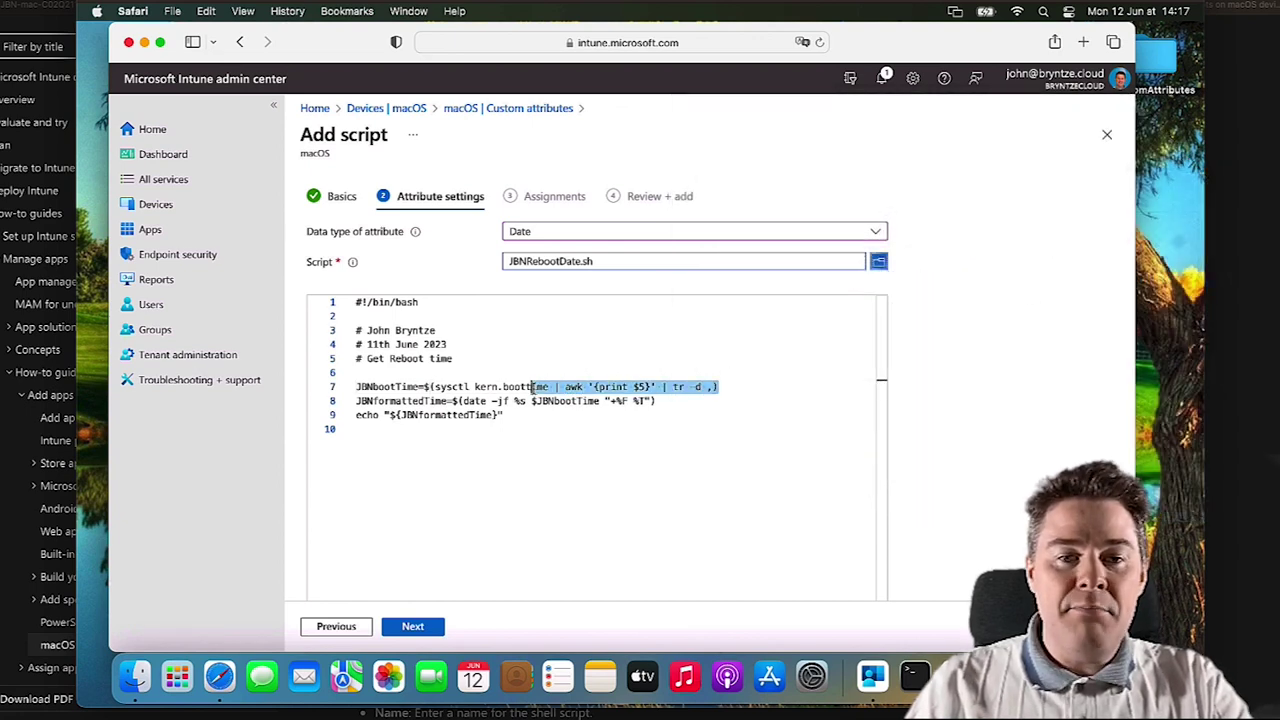
click(482, 402)
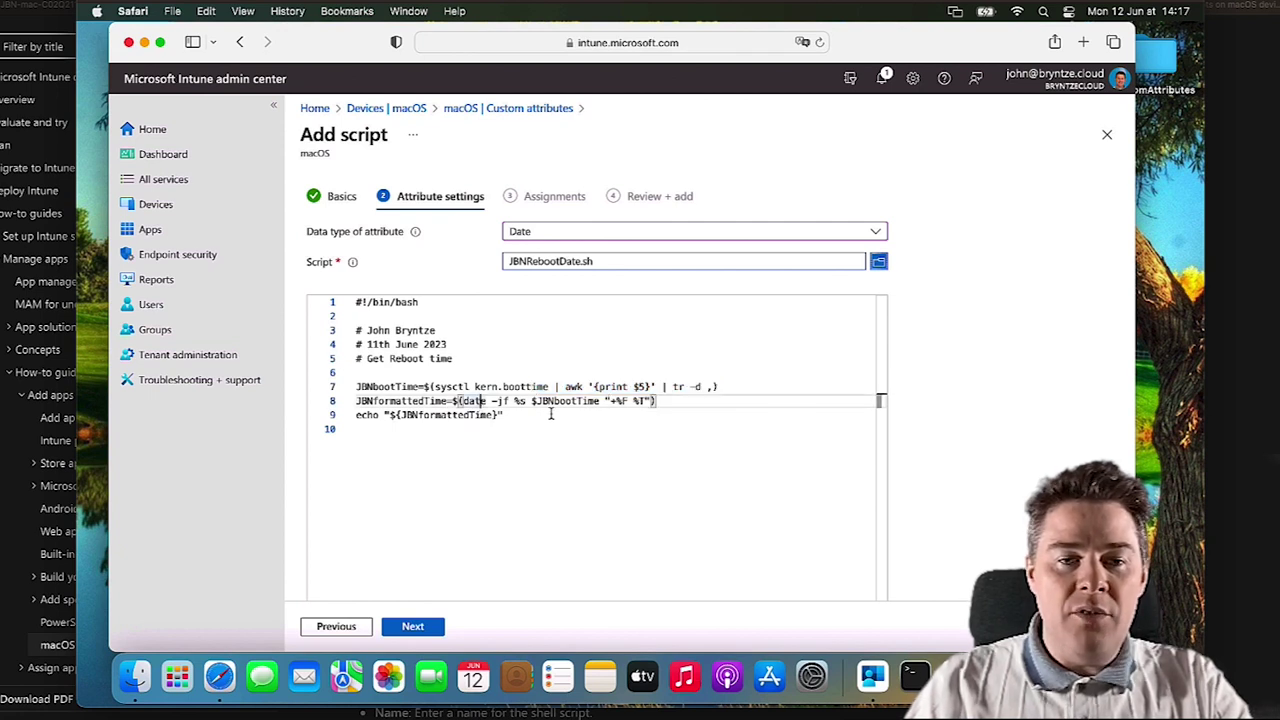
double_click(368, 415)
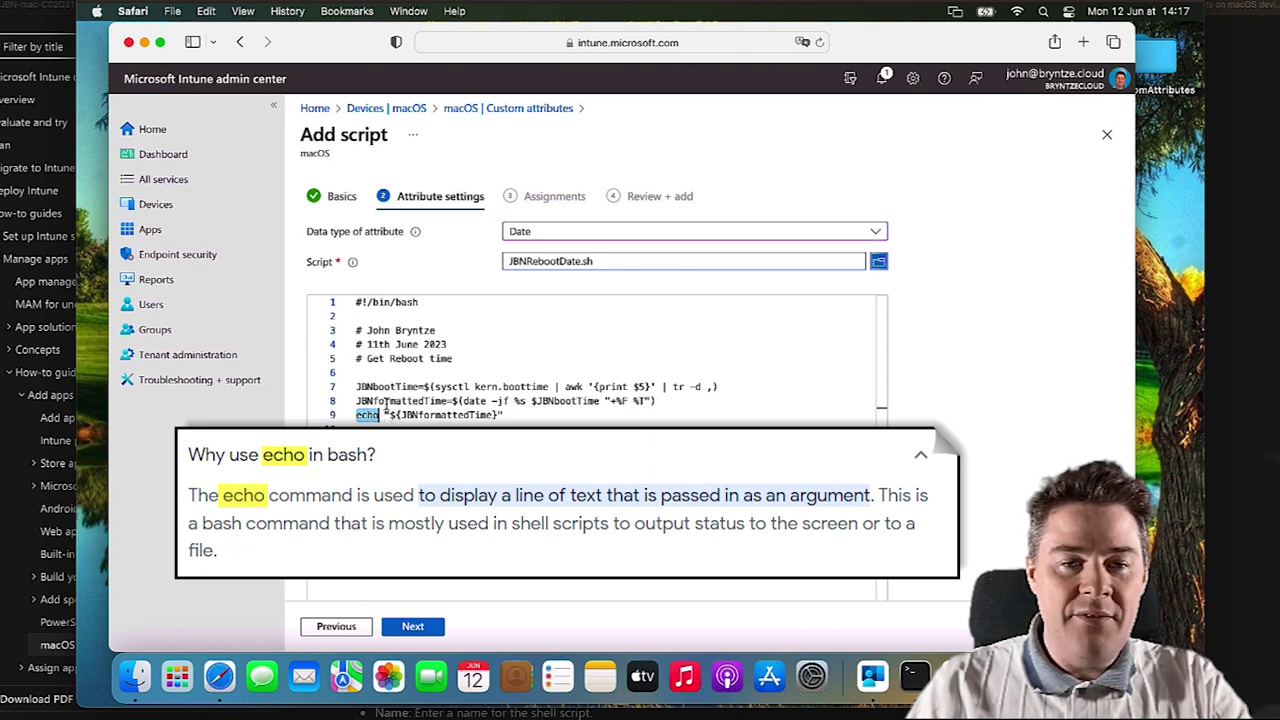
double_click(385, 402)
click(410, 416)
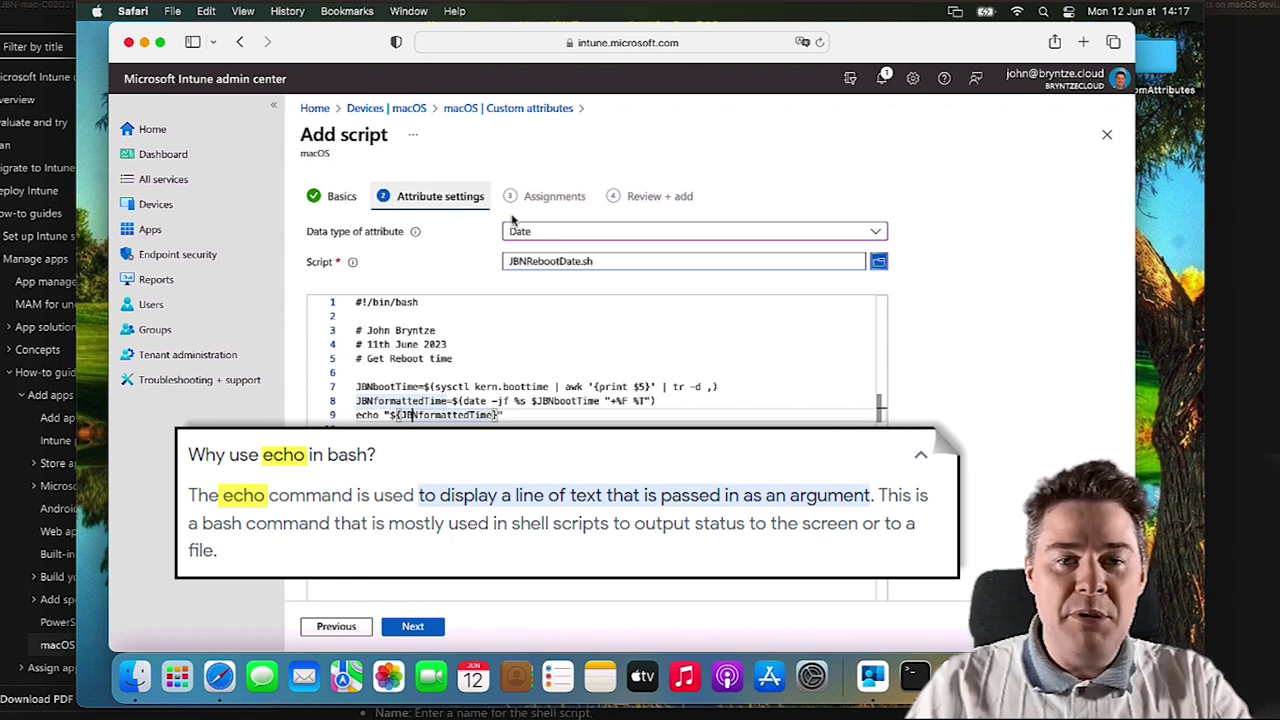
- Continue to the assignments and include the group "JBN - All macOS Devices"
click(413, 626)
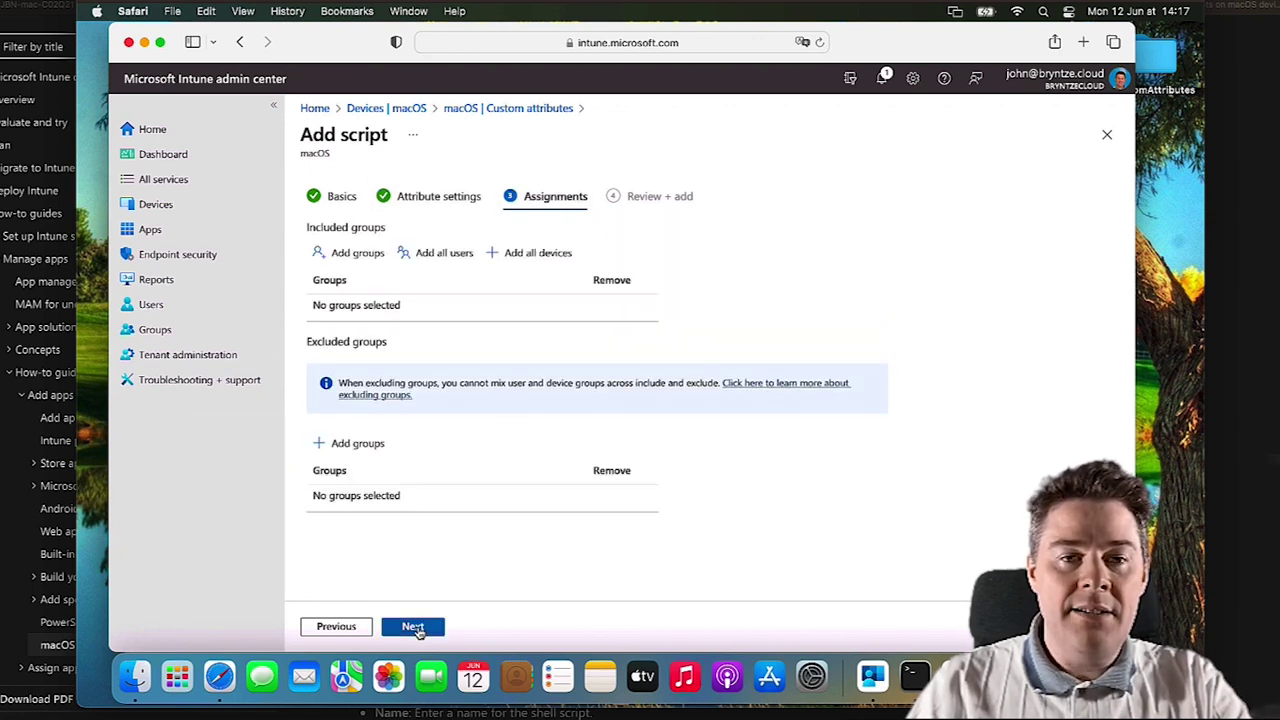
click(355, 254)
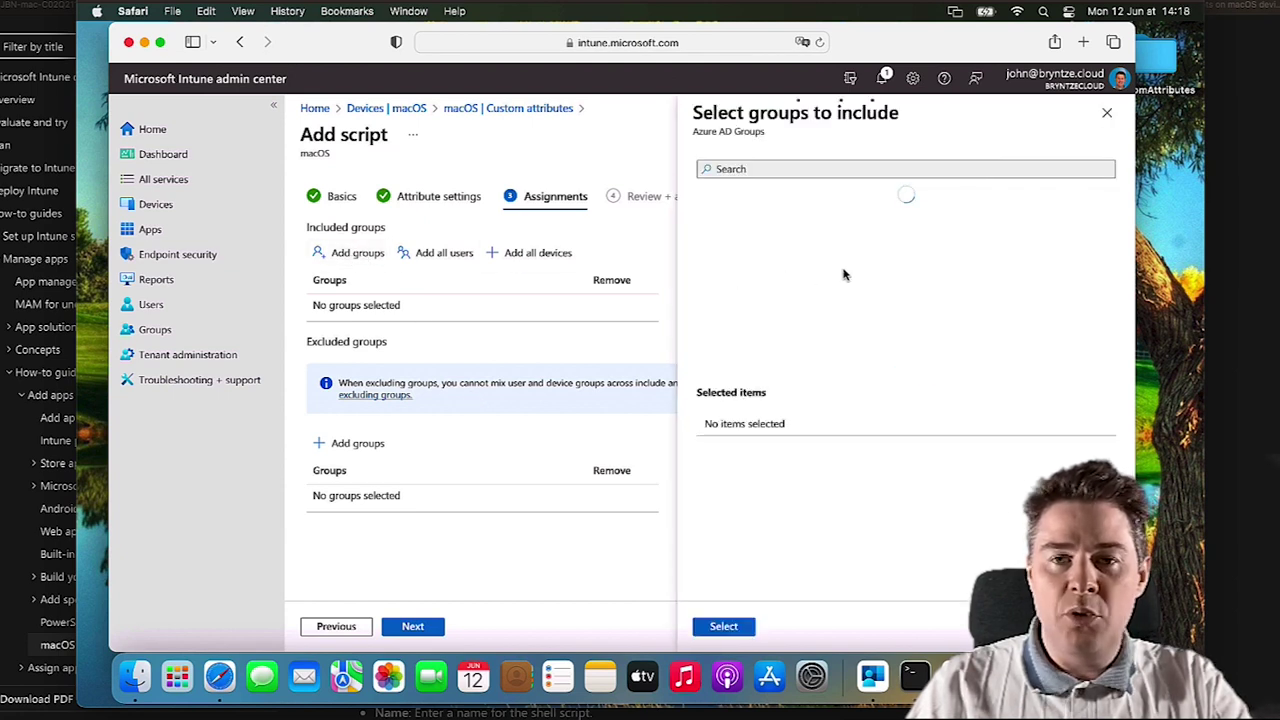
click(796, 256)
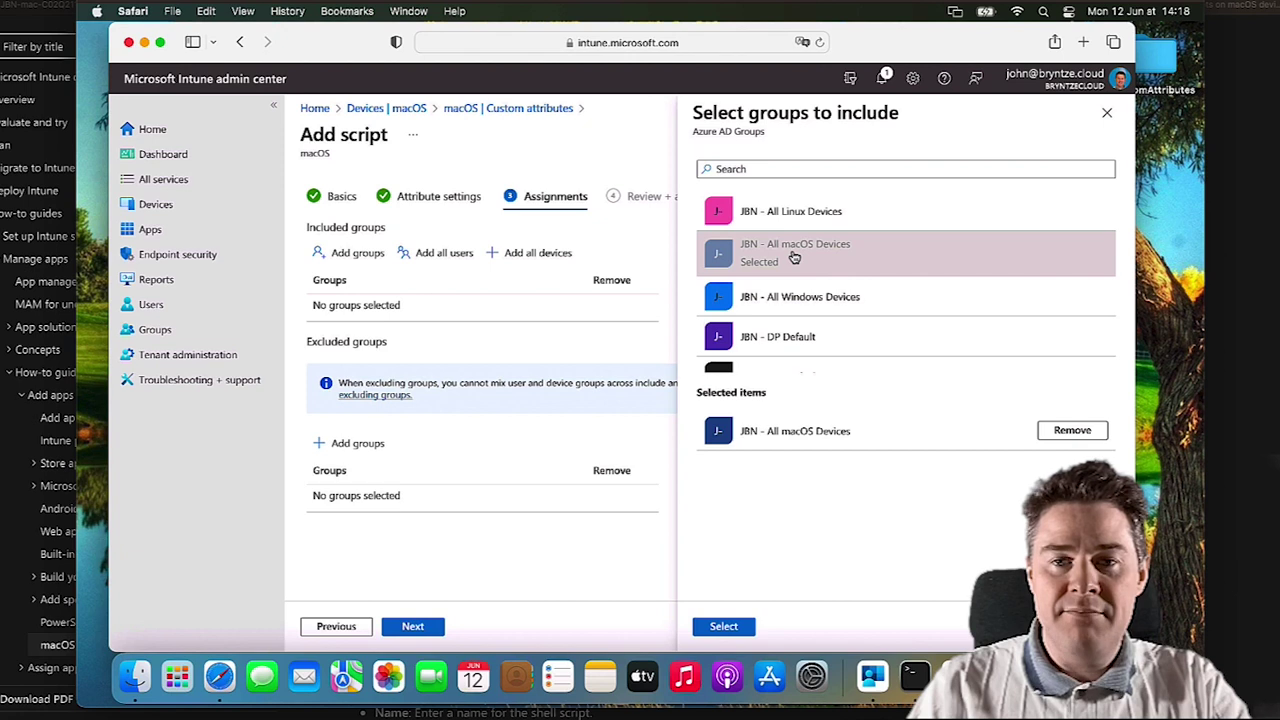
click(736, 630)
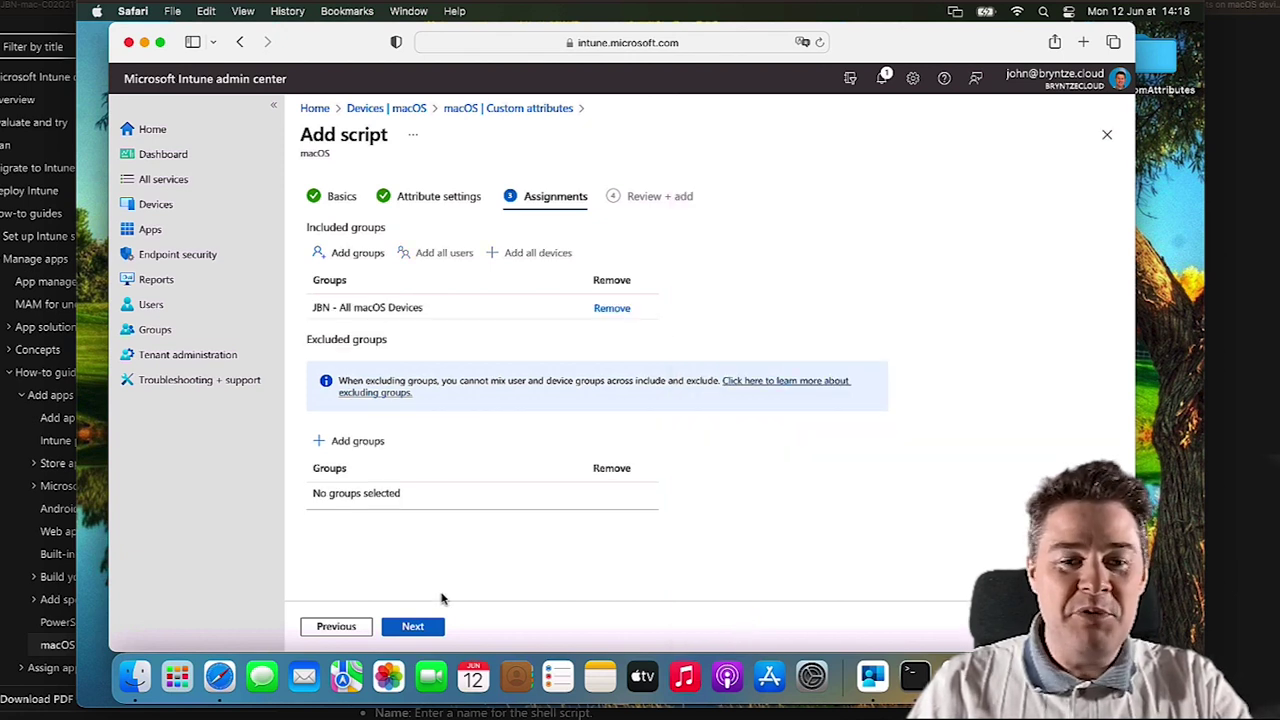
- Review the summary of the Reboot Date attribute and add it
click(415, 626)
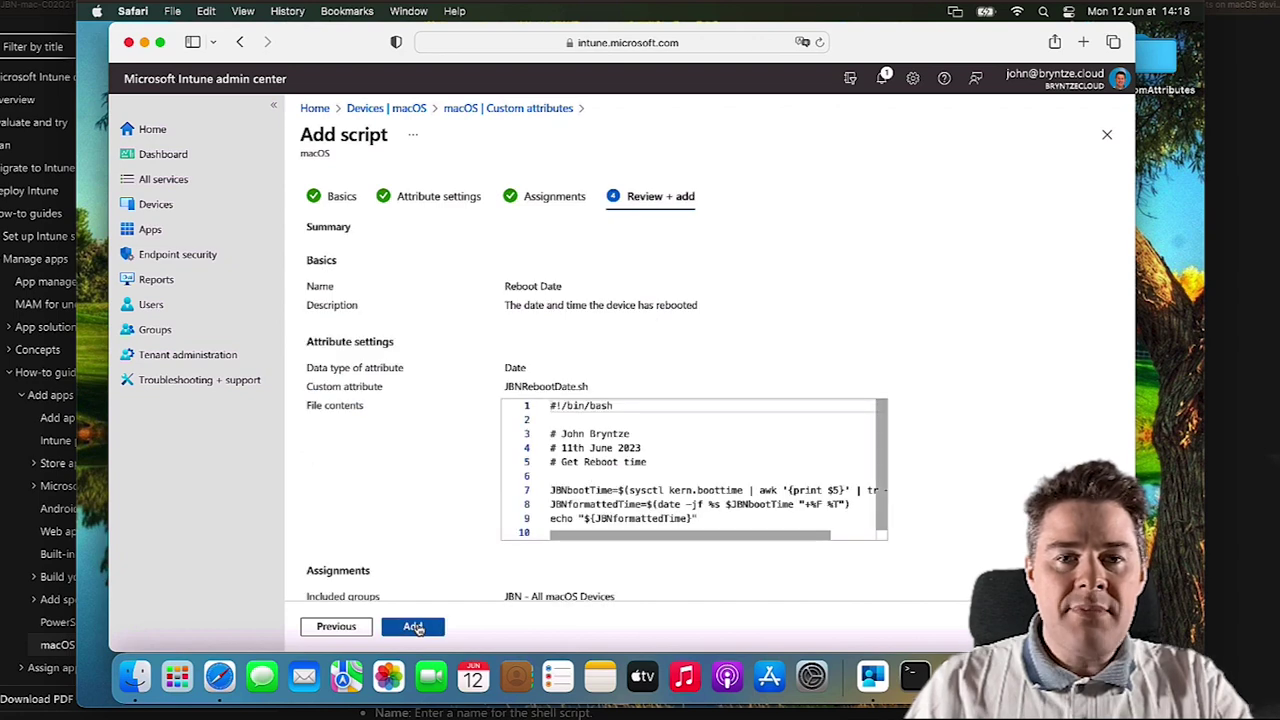
scroll(434, 460, down, 1)
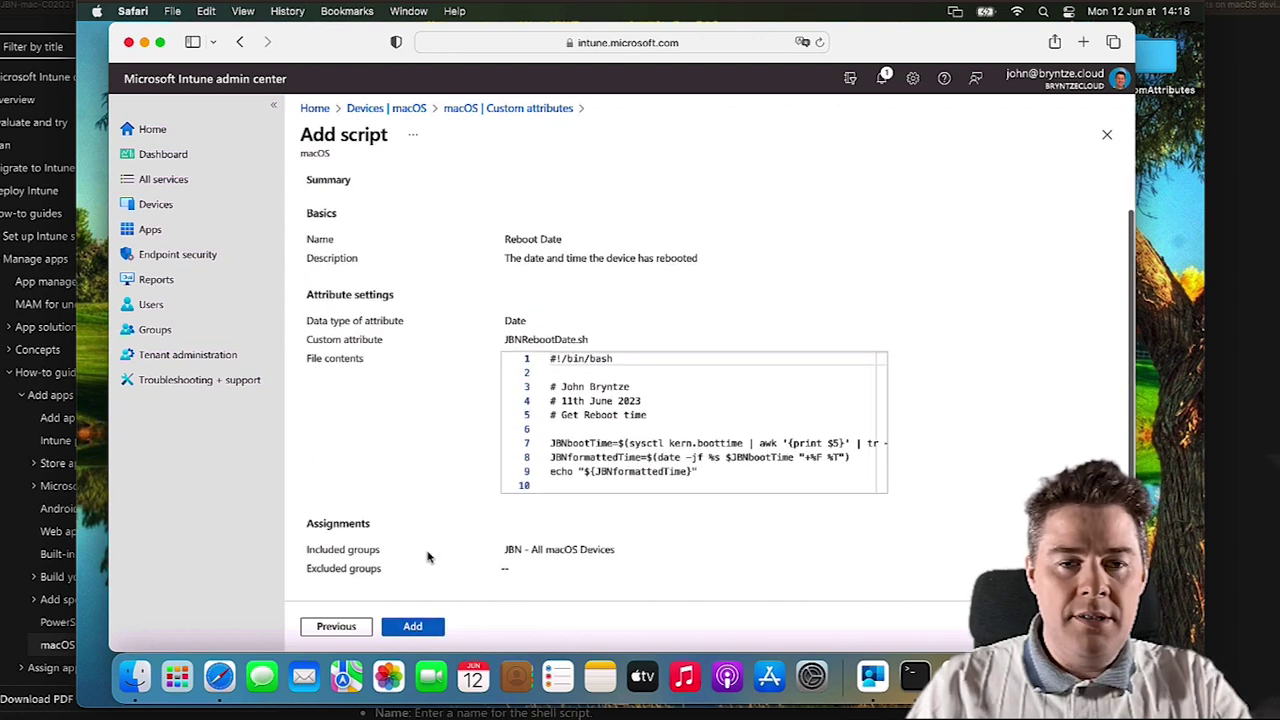
click(415, 626)
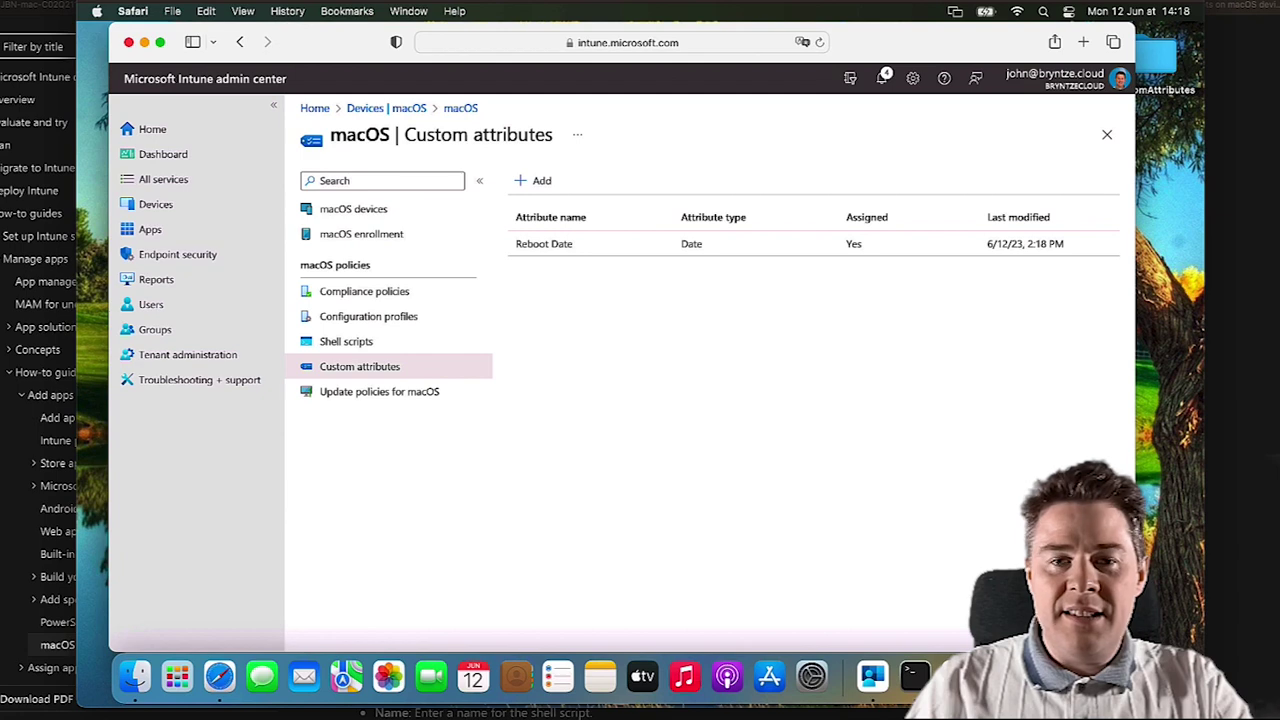
- Switch to TextEdit and convert the untitled last-logged-in-user script to plain text
key(super+Tab)
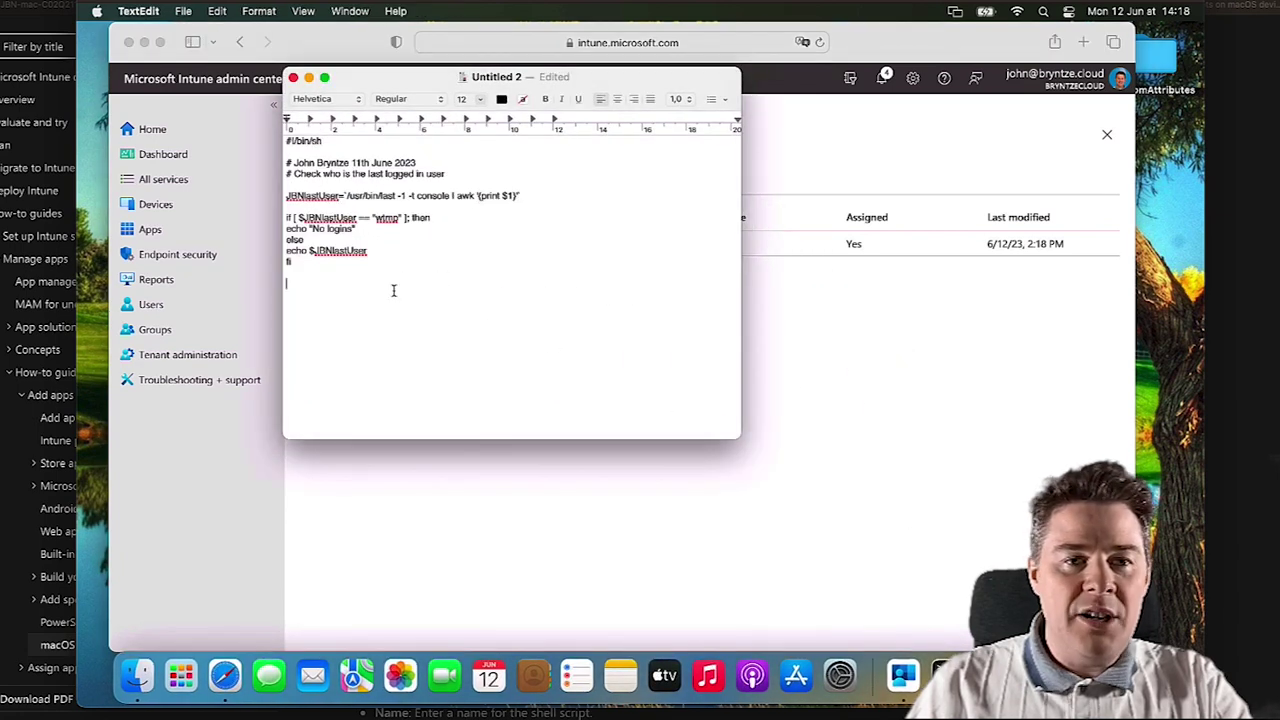
drag(423, 78, 458, 142)
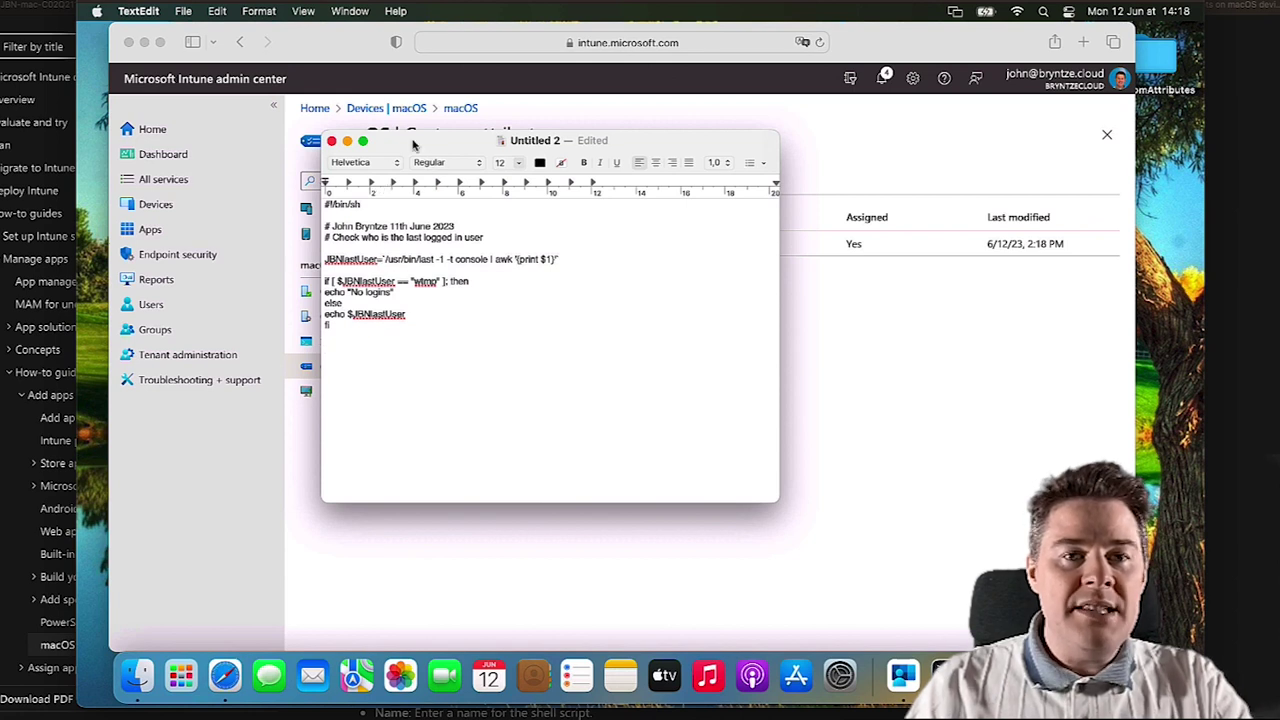
click(262, 14)
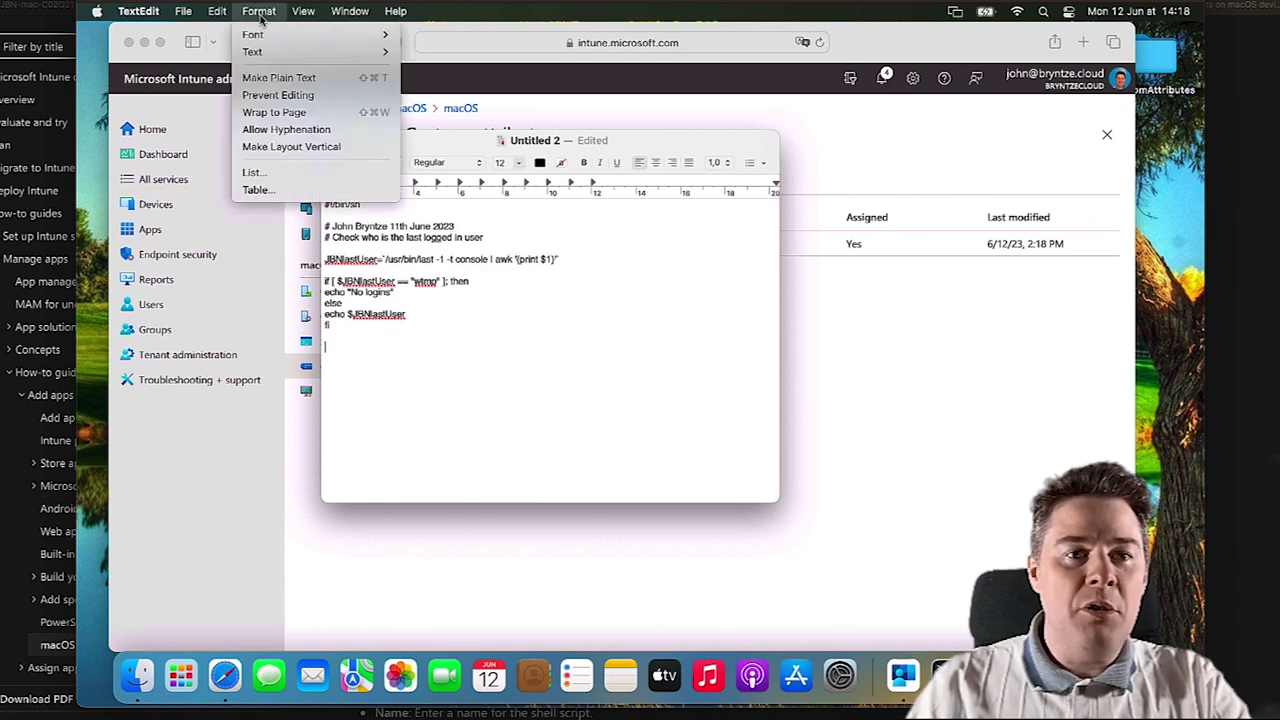
click(270, 78)
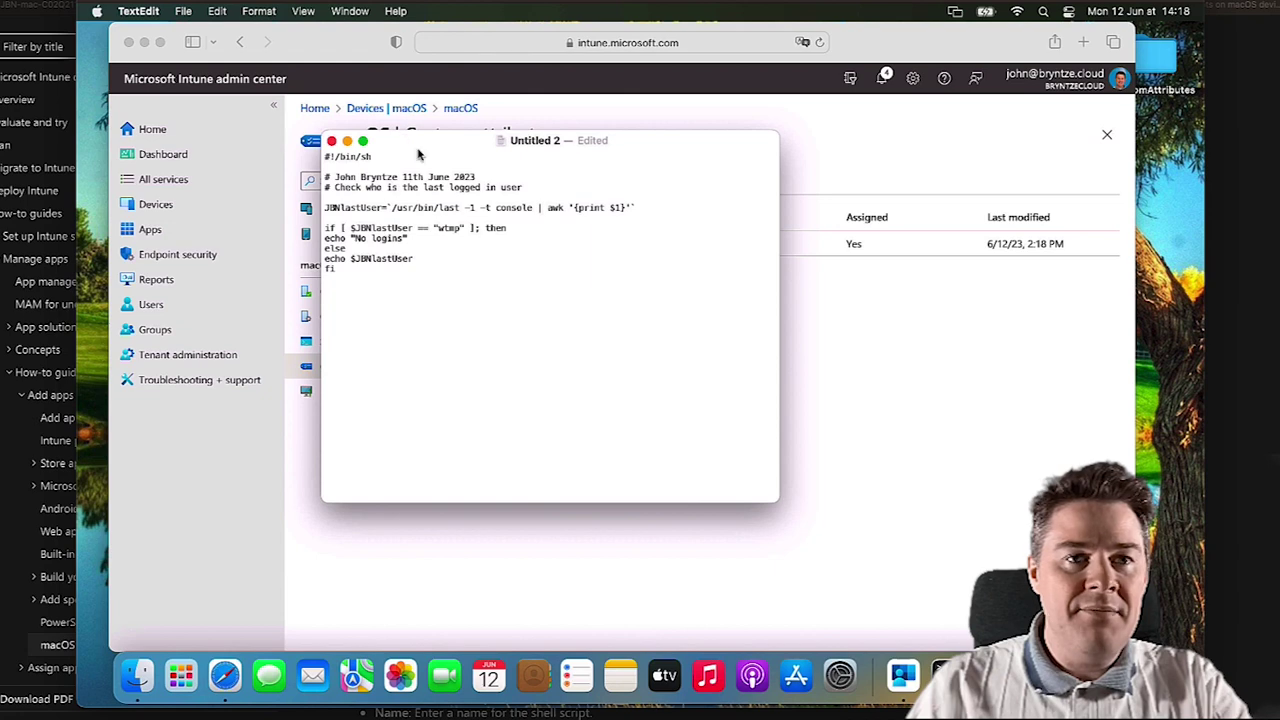
- Save the script as JBNLastLoginUser.sh in the CustomAttributes folder without the automatic .txt extension, and close the JBNRebootDate.sh document
click(184, 12)
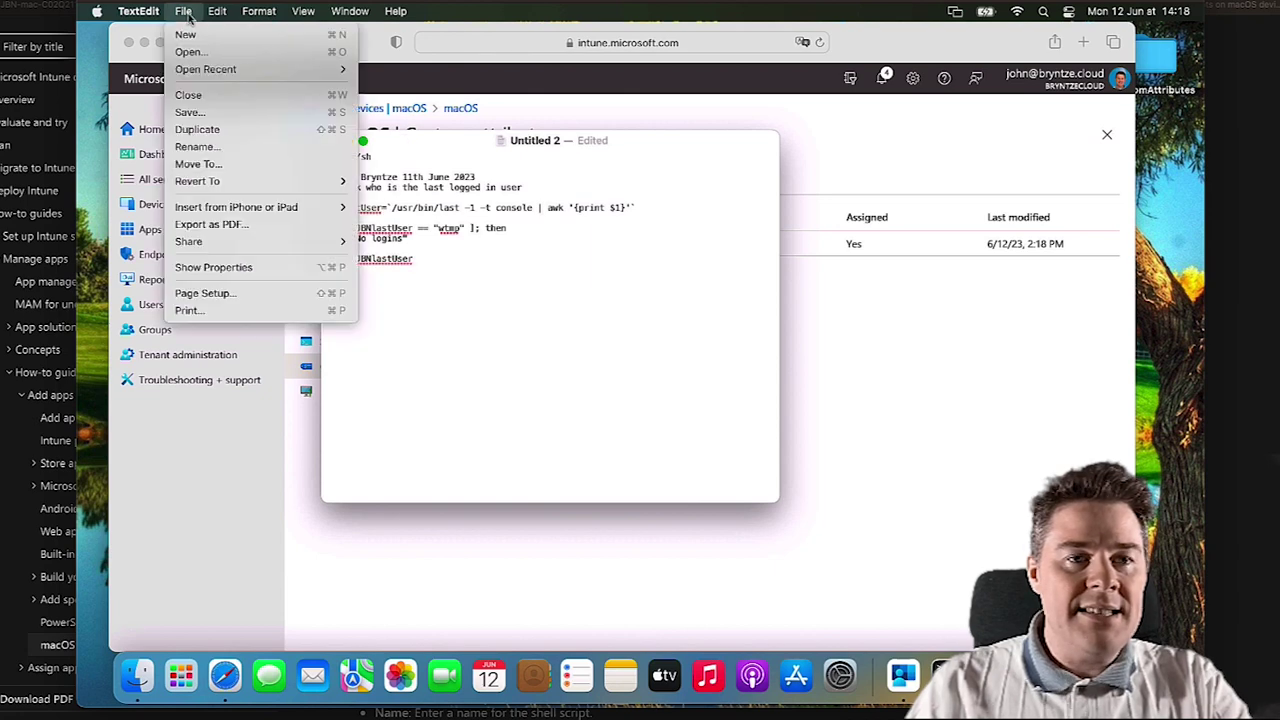
click(189, 112)
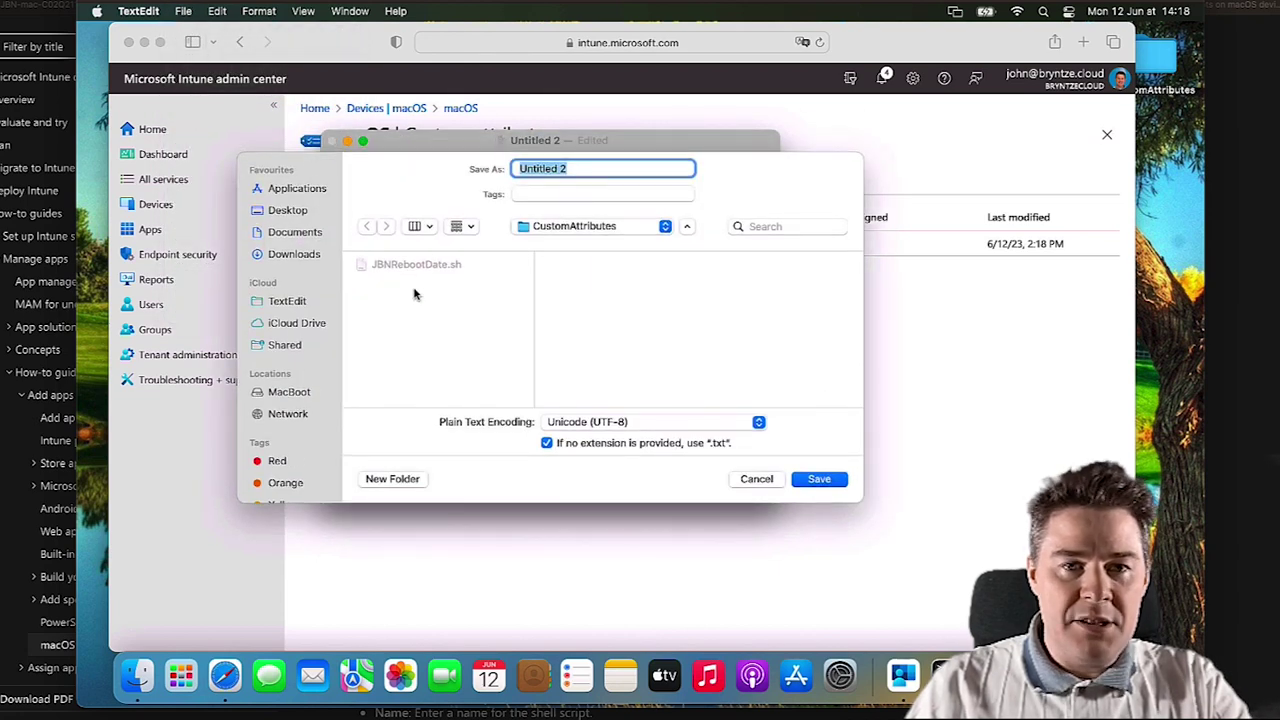
click(547, 443)
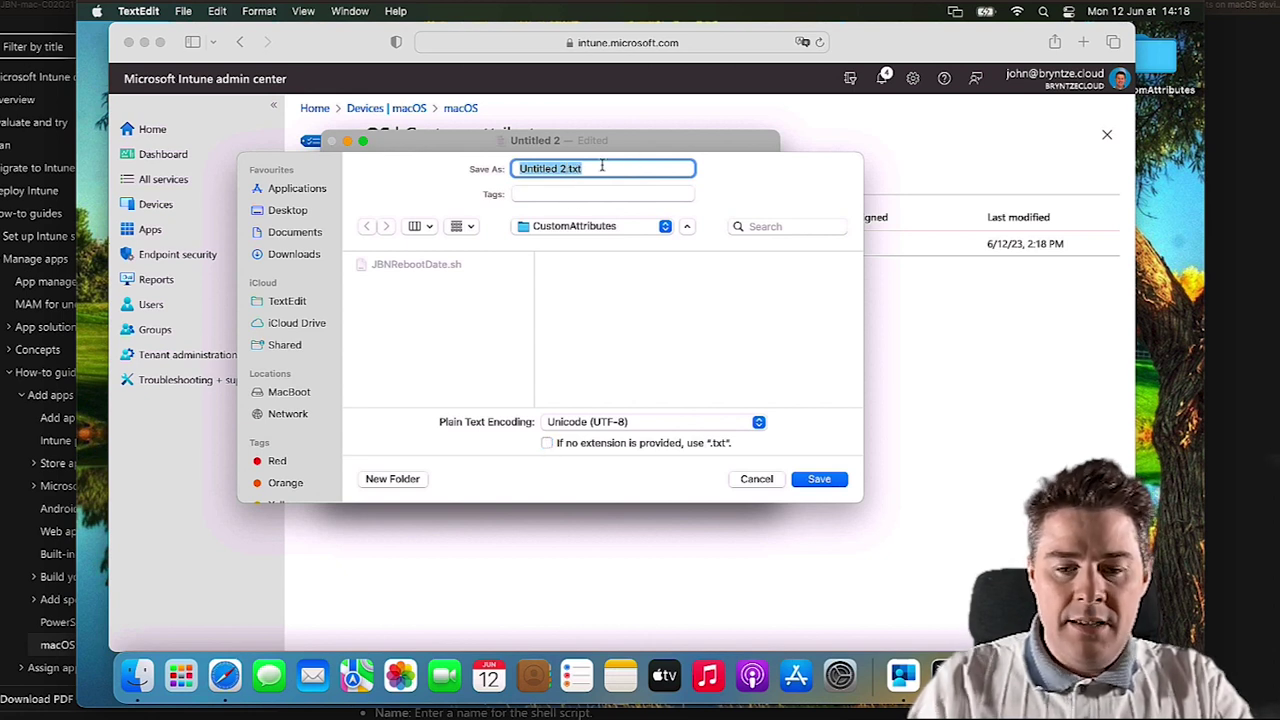
text(JBN)
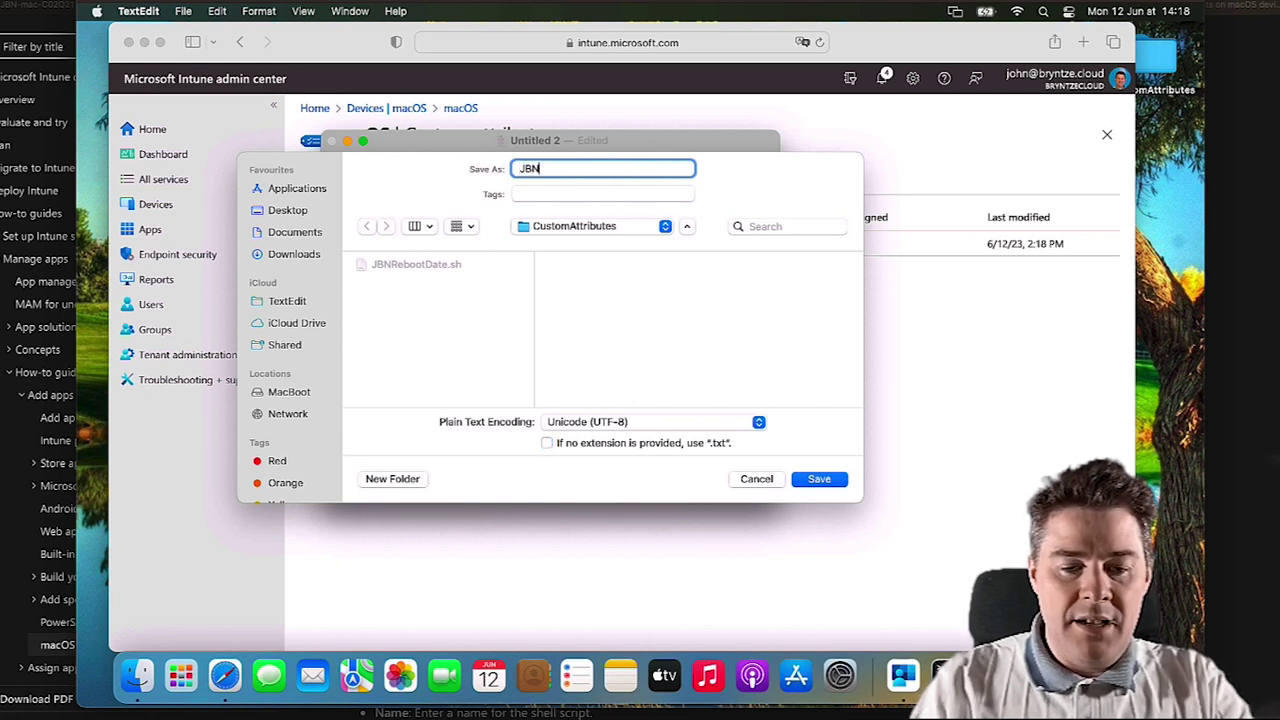
text(LastLoginUser.sh)
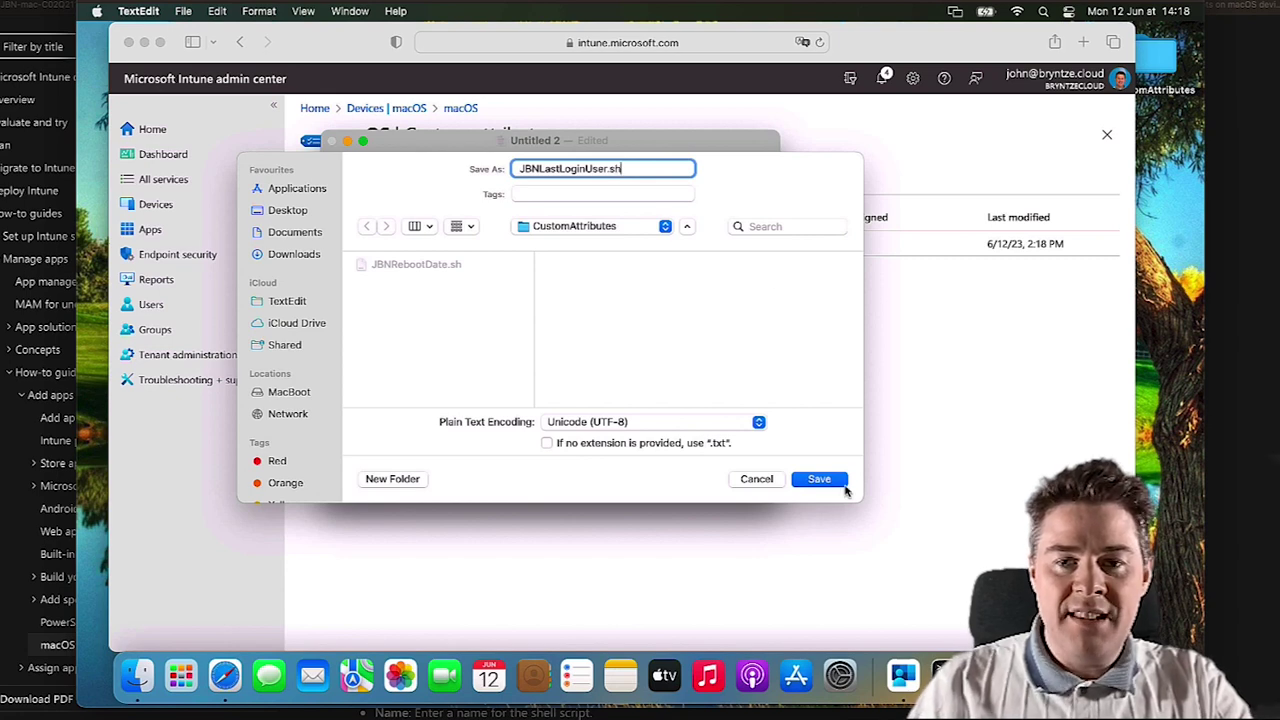
click(832, 482)
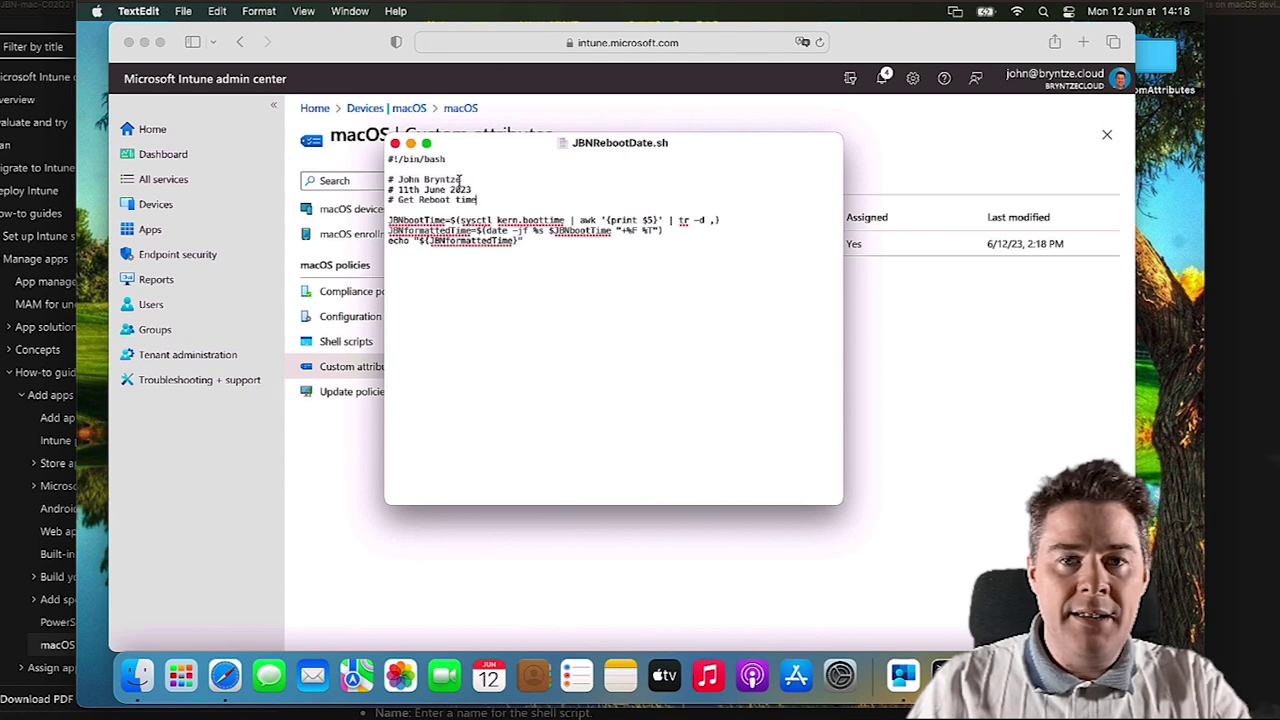
click(395, 143)
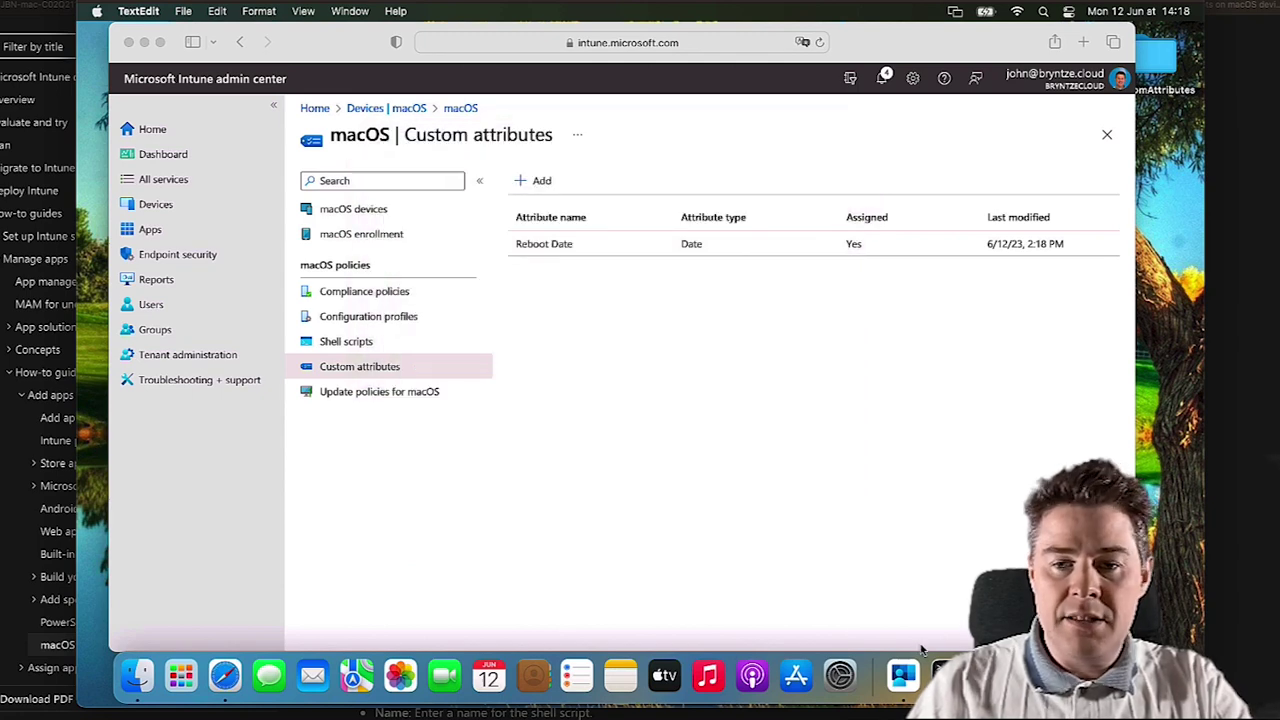
- Switch to Terminal, clear the output, and list the CustomAttributes folder with ls -la to compare the two scripts' permissions
click(946, 676)
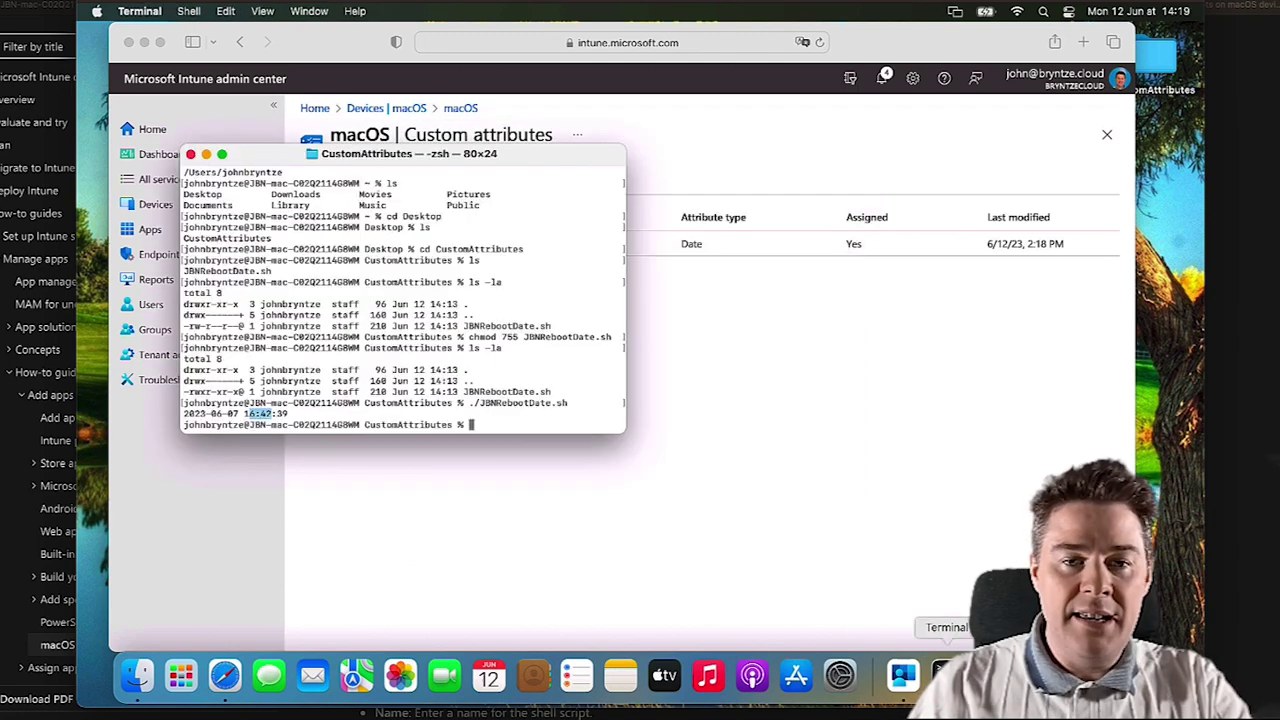
click(510, 415)
text(ls -l)
key(BackSpace)
key(BackSpace)
key(BackSpace)
key(BackSpace)
key(BackSpace)
key(BackSpace)
text(clear)
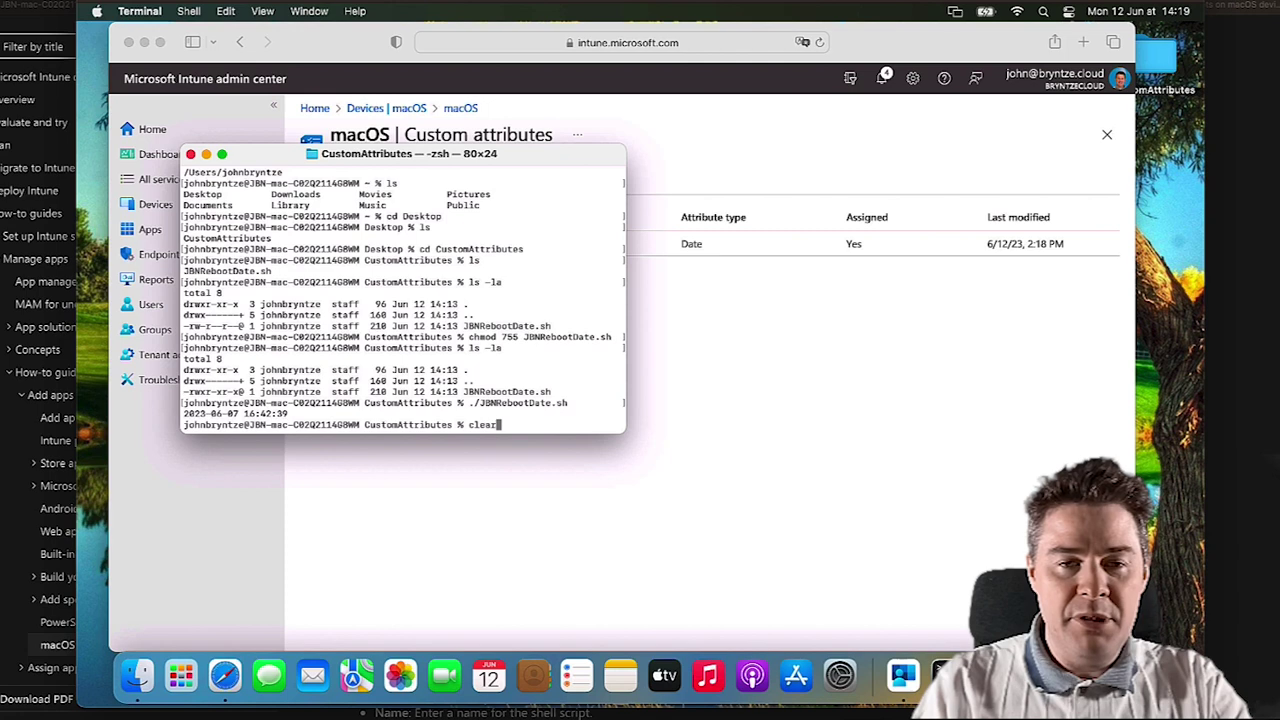
key(Return)
text(ls -la)
key(Return)
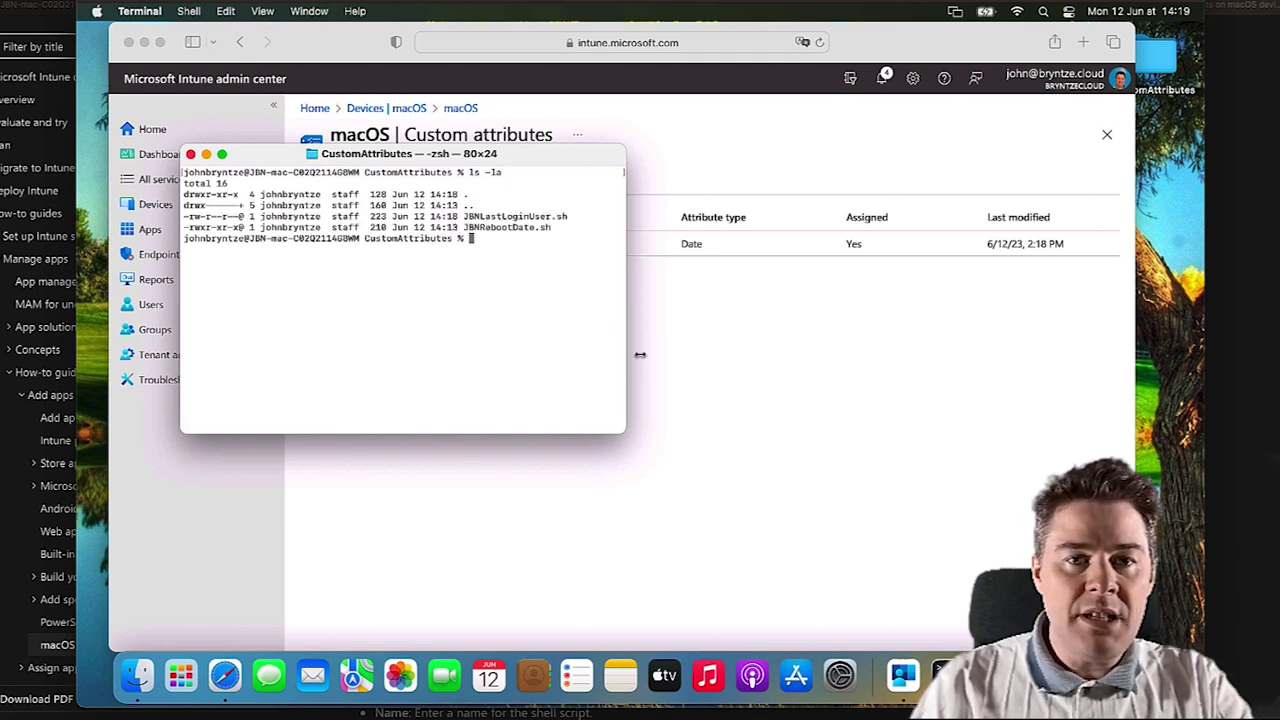
drag(243, 228, 219, 228)
click(513, 218)
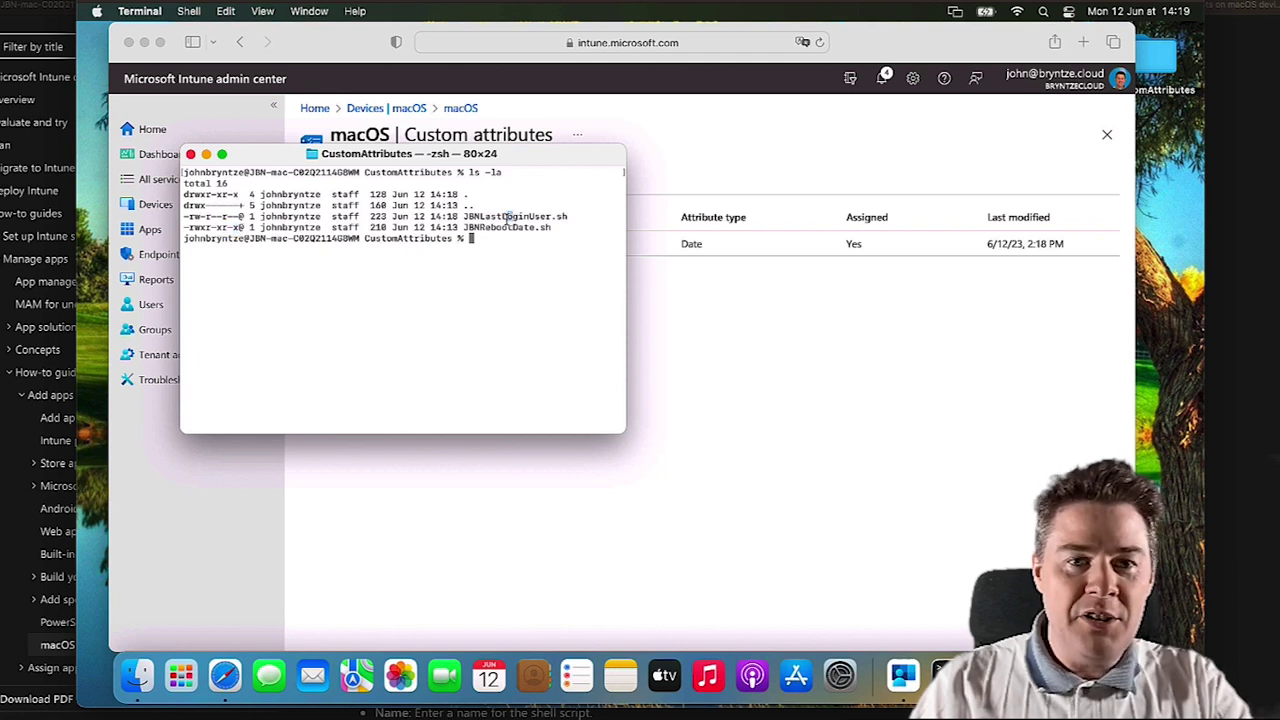
- Run chmod 777 on JBNLastLoginUser.sh and check its new permissions with ls -la
text(ch)
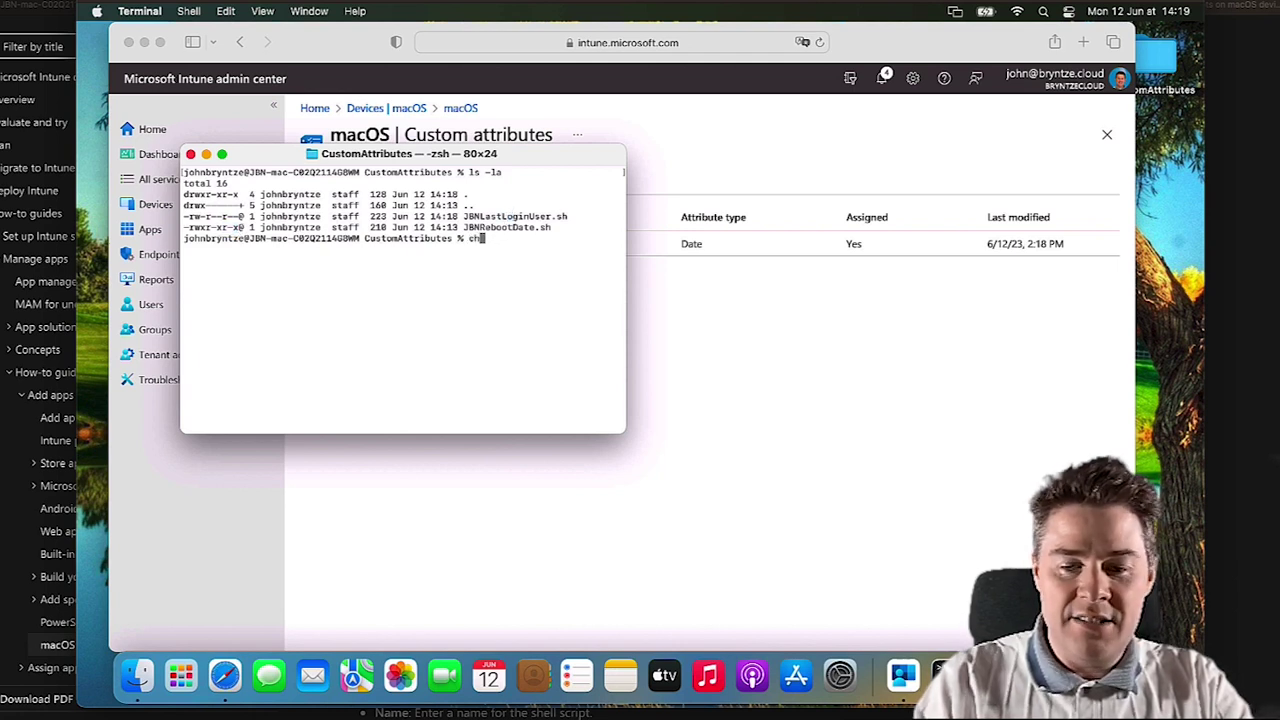
text(mod)
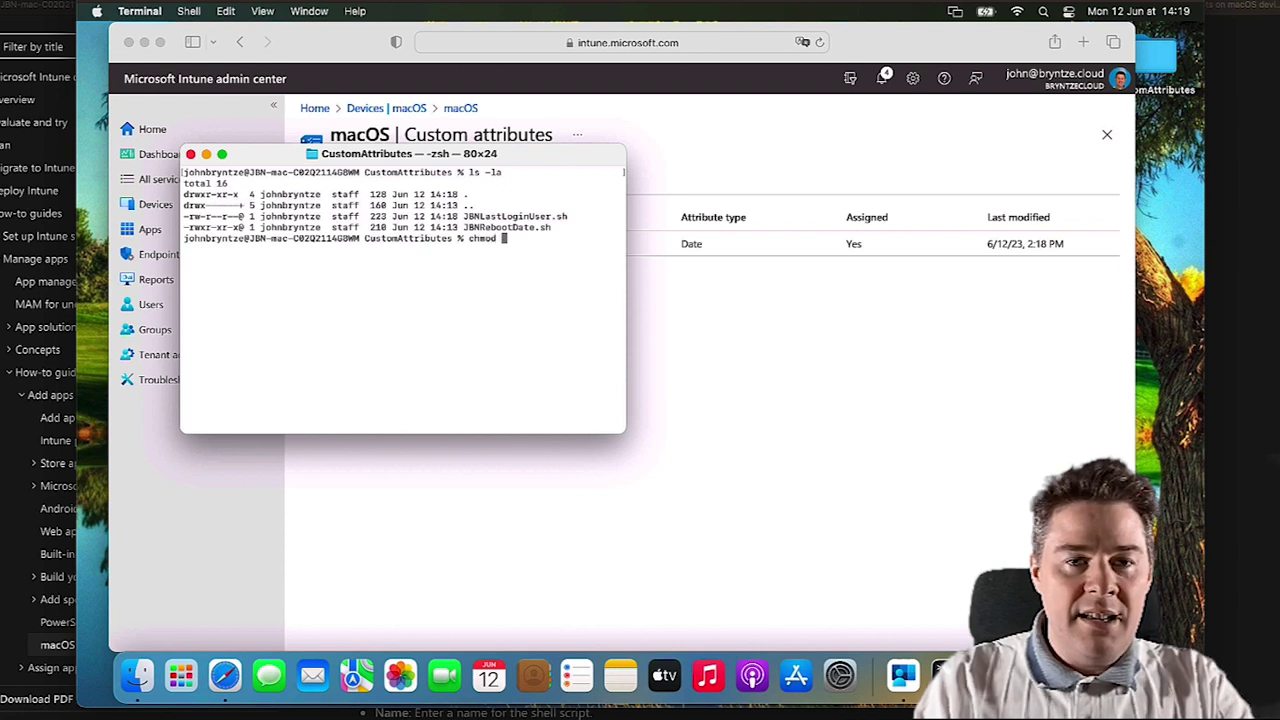
text( 77)
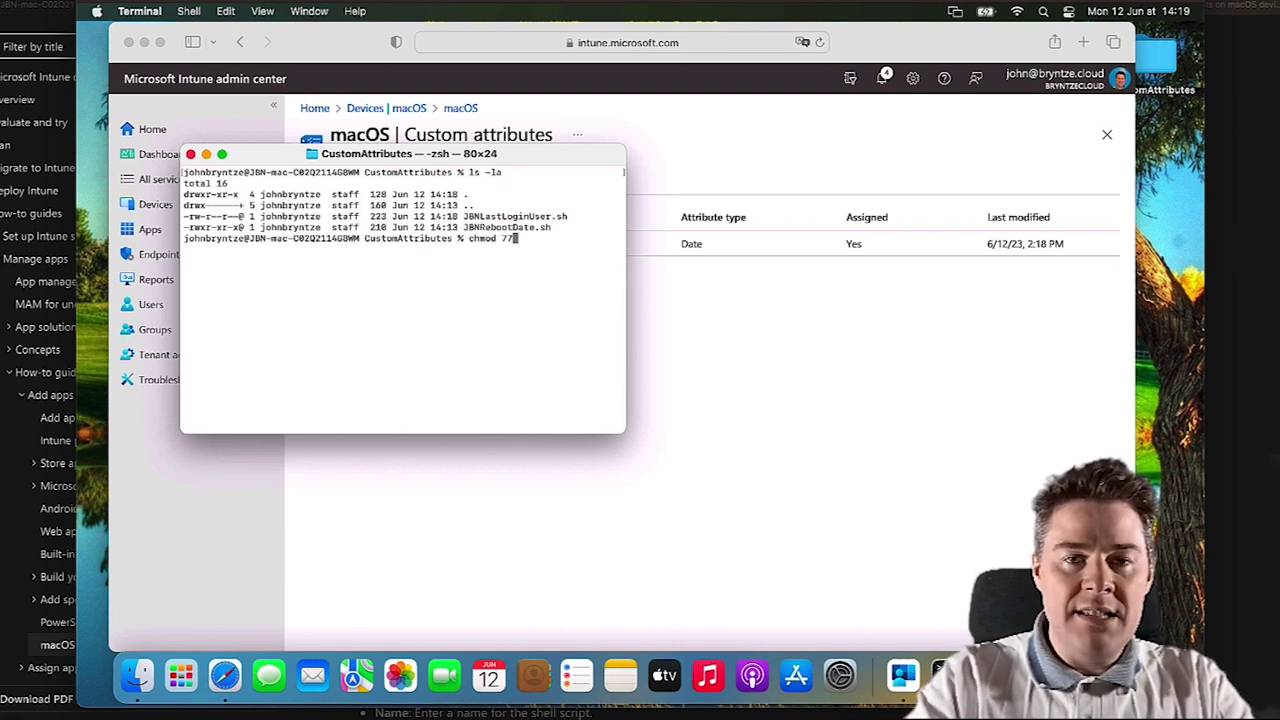
text(7 JBNL)
key(Tab)
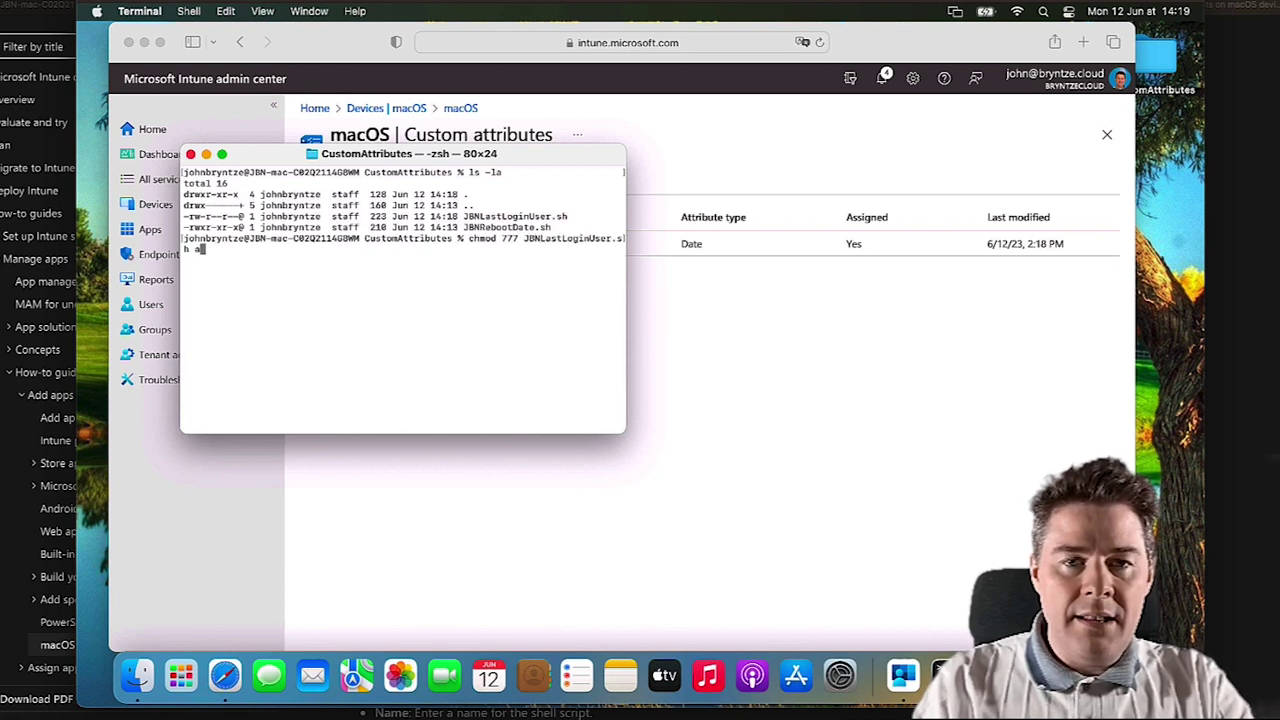
key(BackSpace)
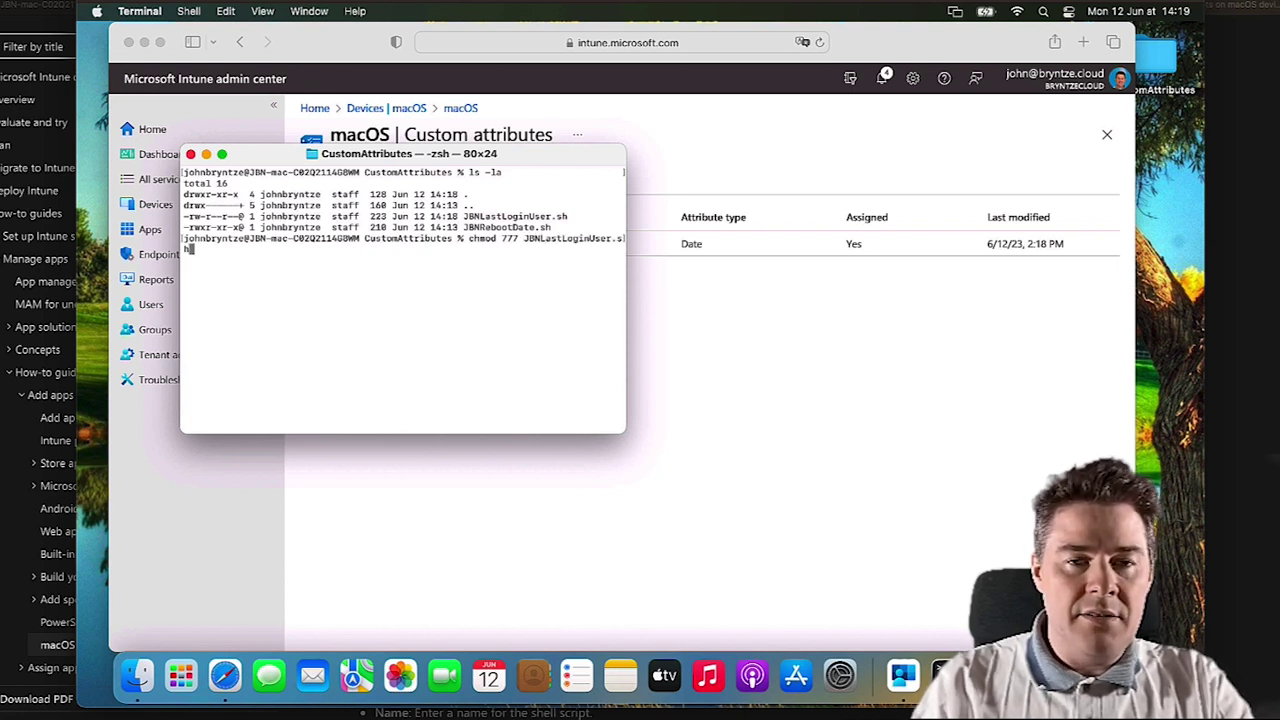
key(Return)
text(ls -la)
key(Return)
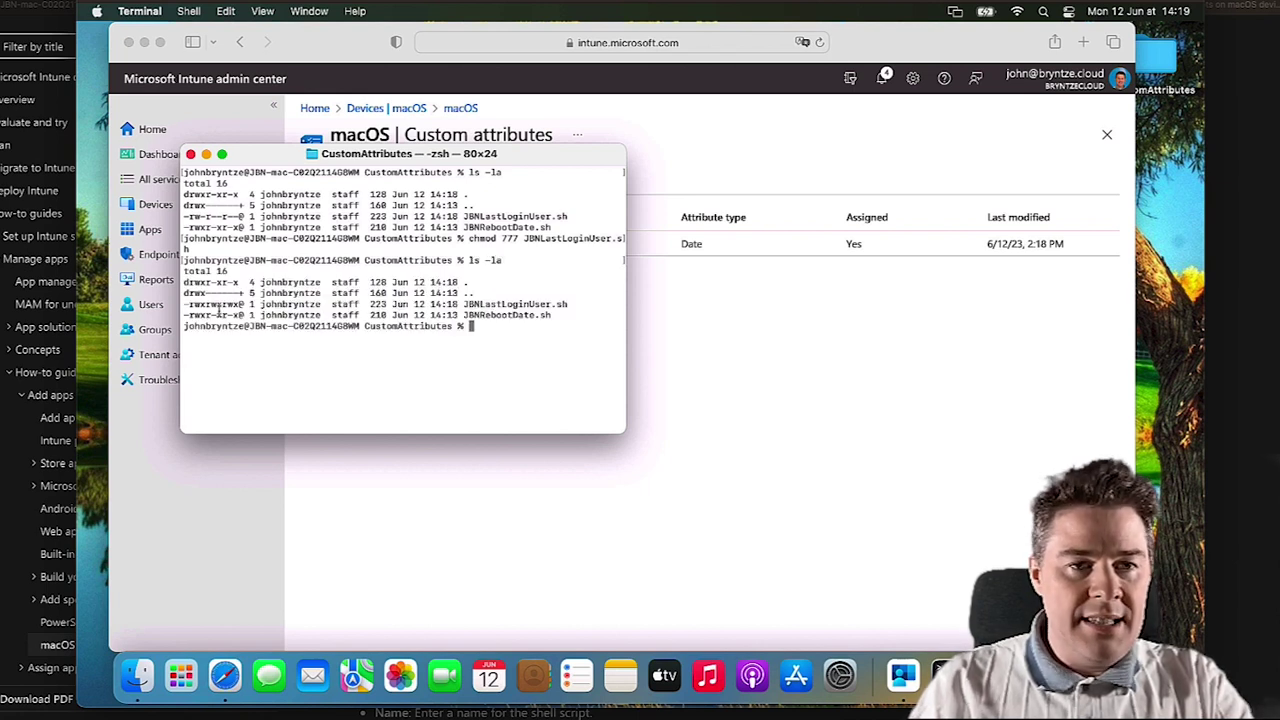
drag(190, 308, 236, 310)
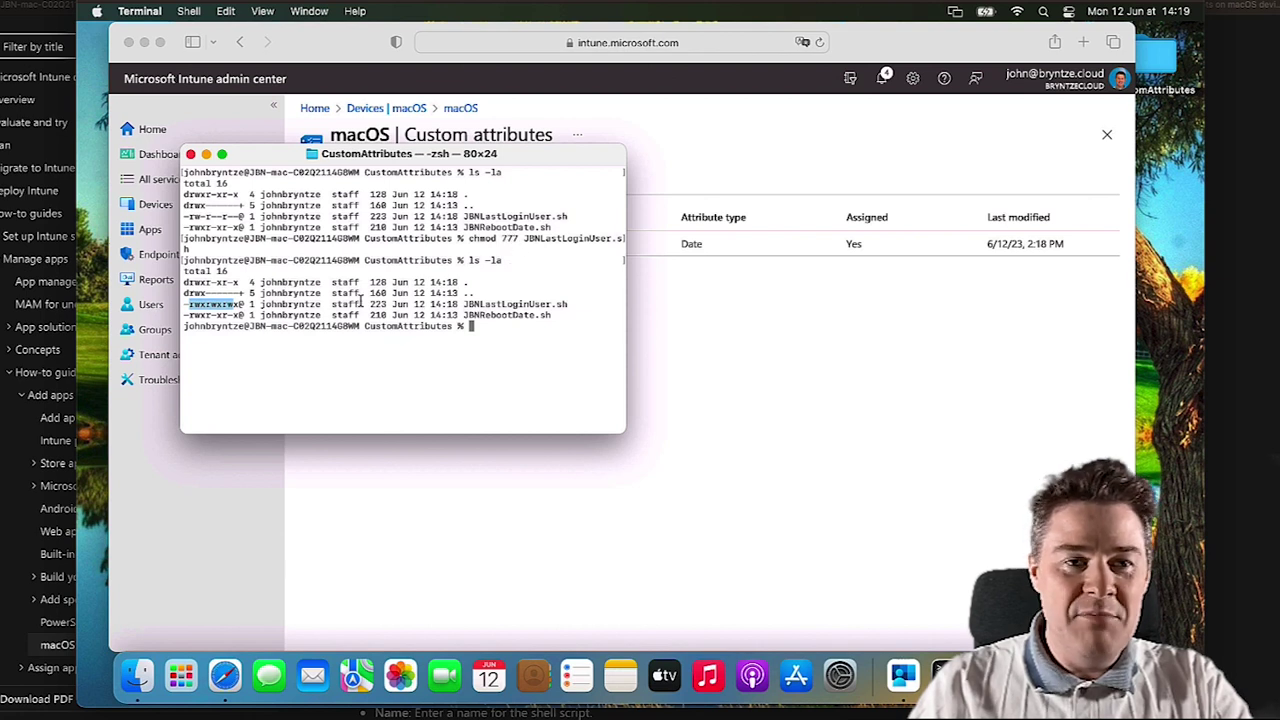
- Run ./JBNLastLoginUser.sh to test the script and check the user name it returns
click(497, 327)
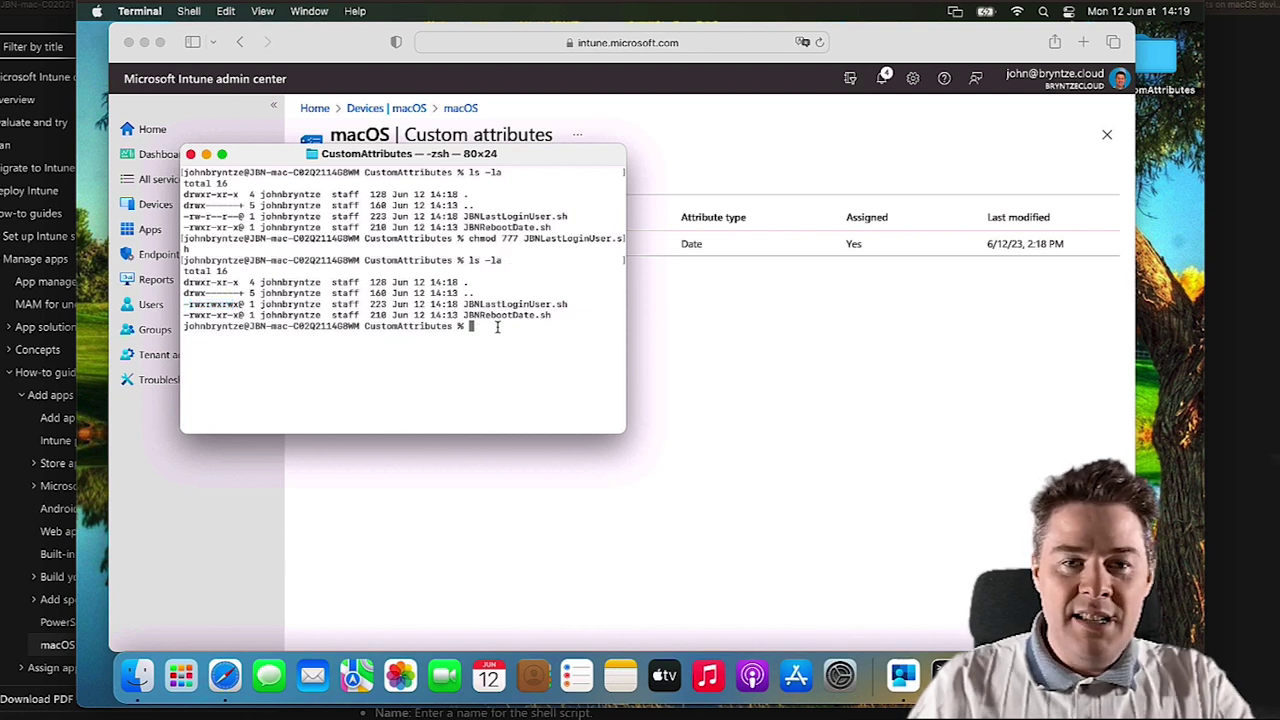
text(.)
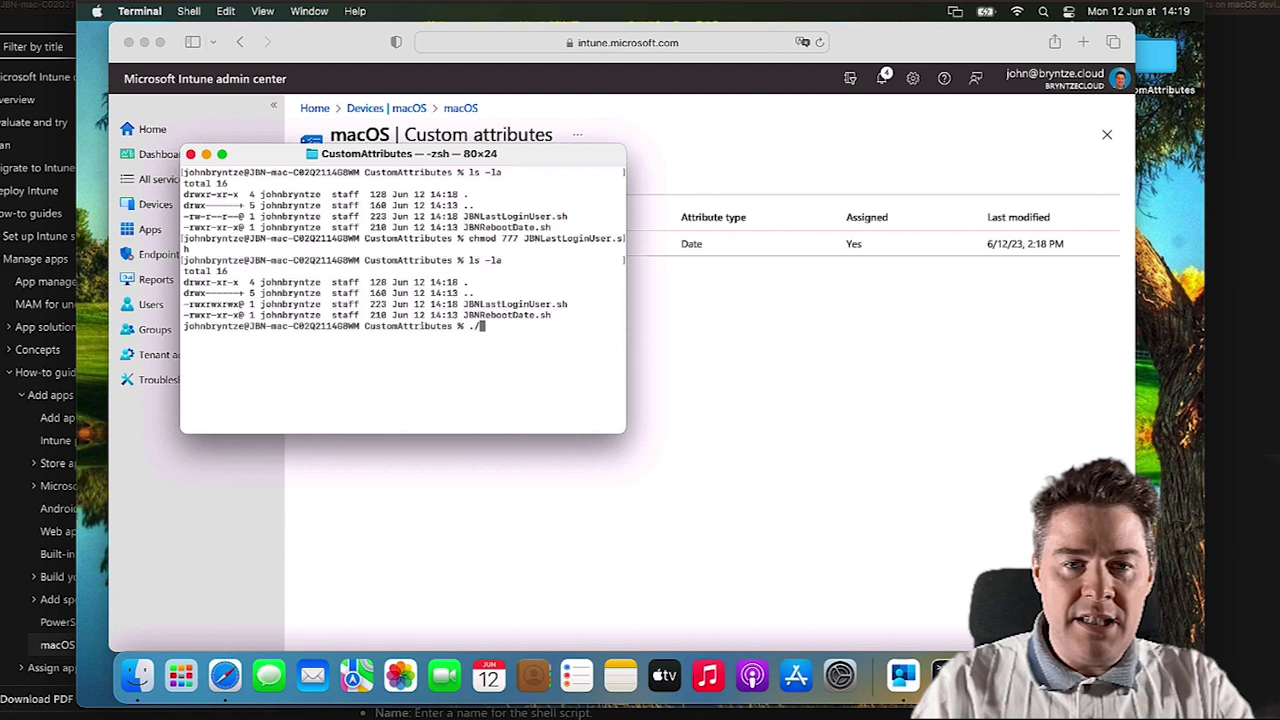
text(/JBNL)
key(Tab)
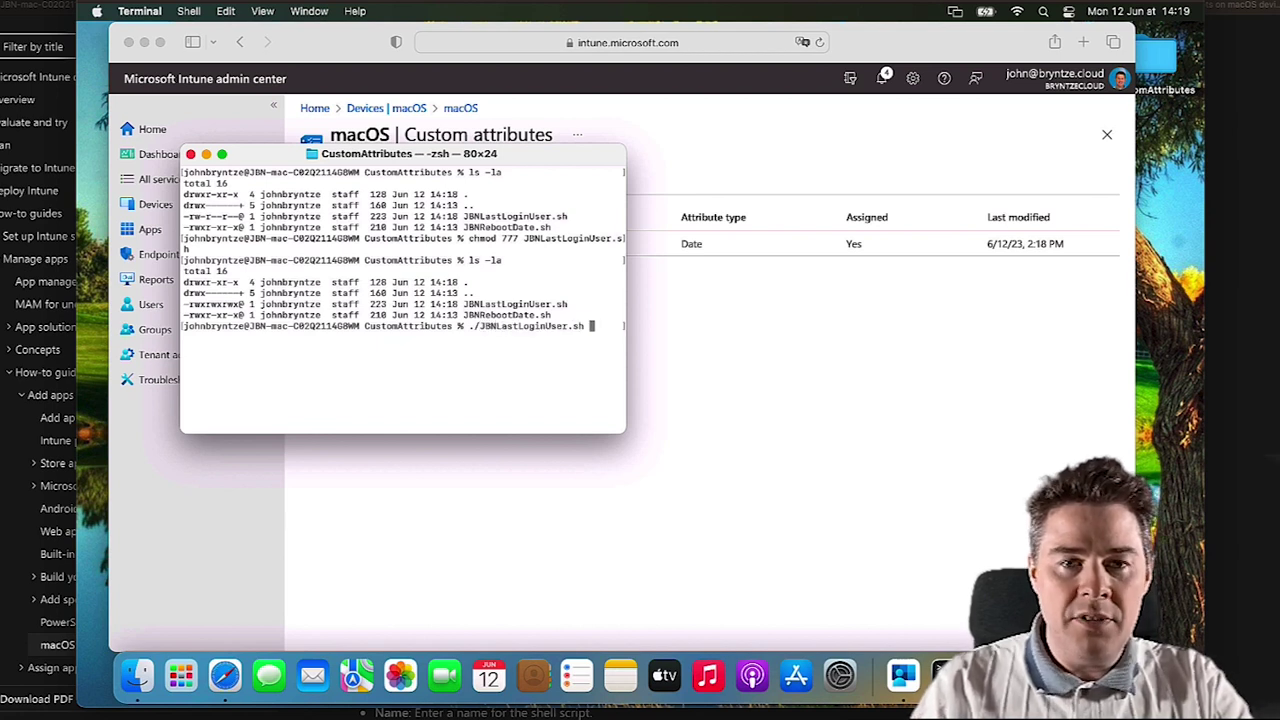
key(Return)
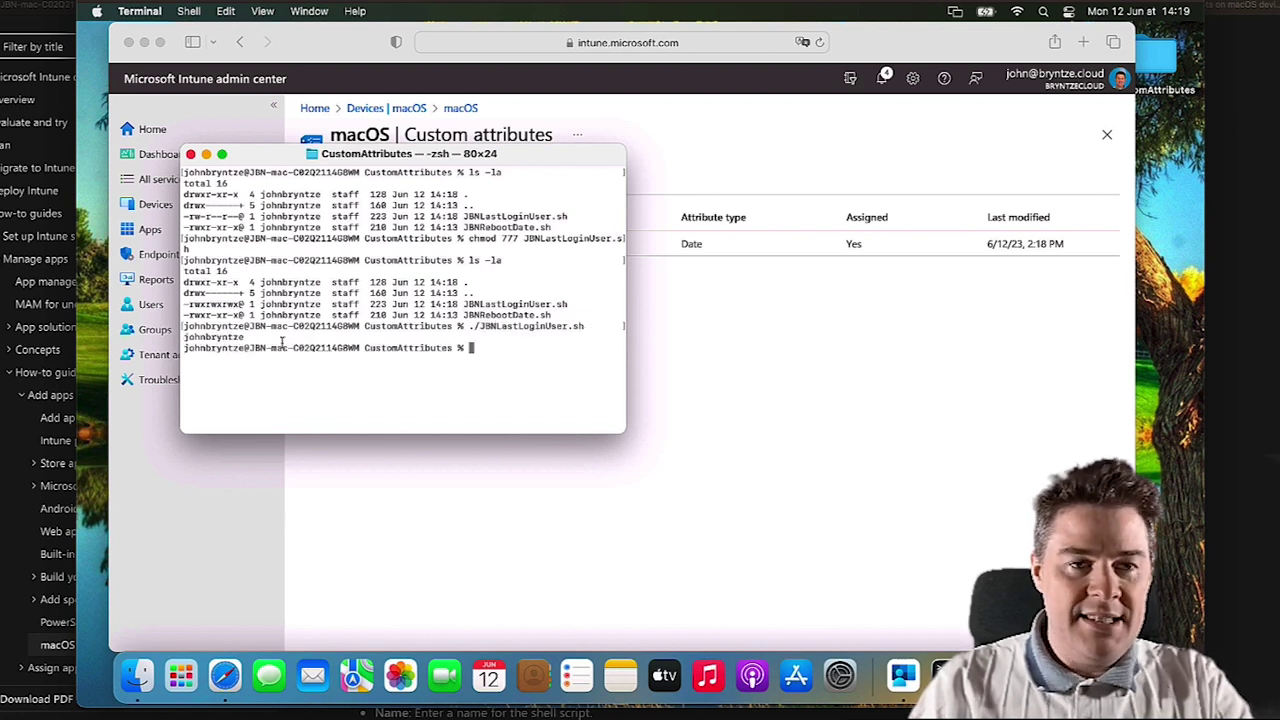
drag(247, 338, 184, 338)
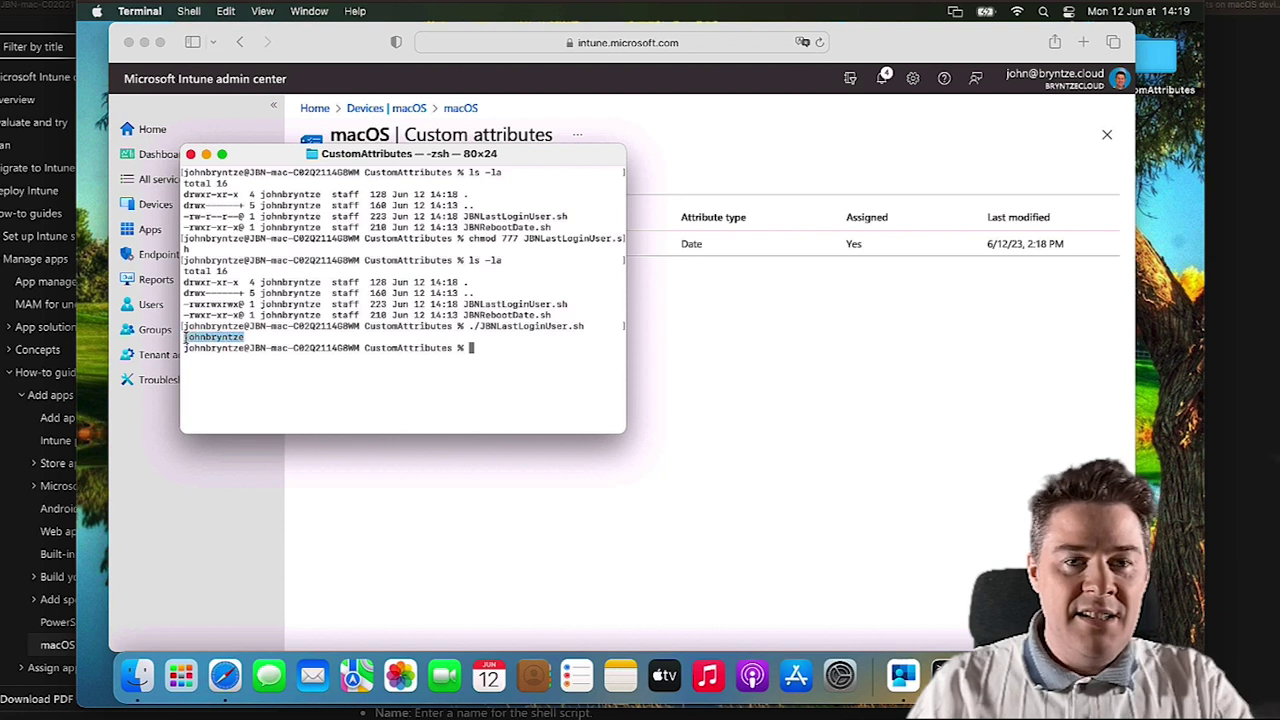
click(485, 345)
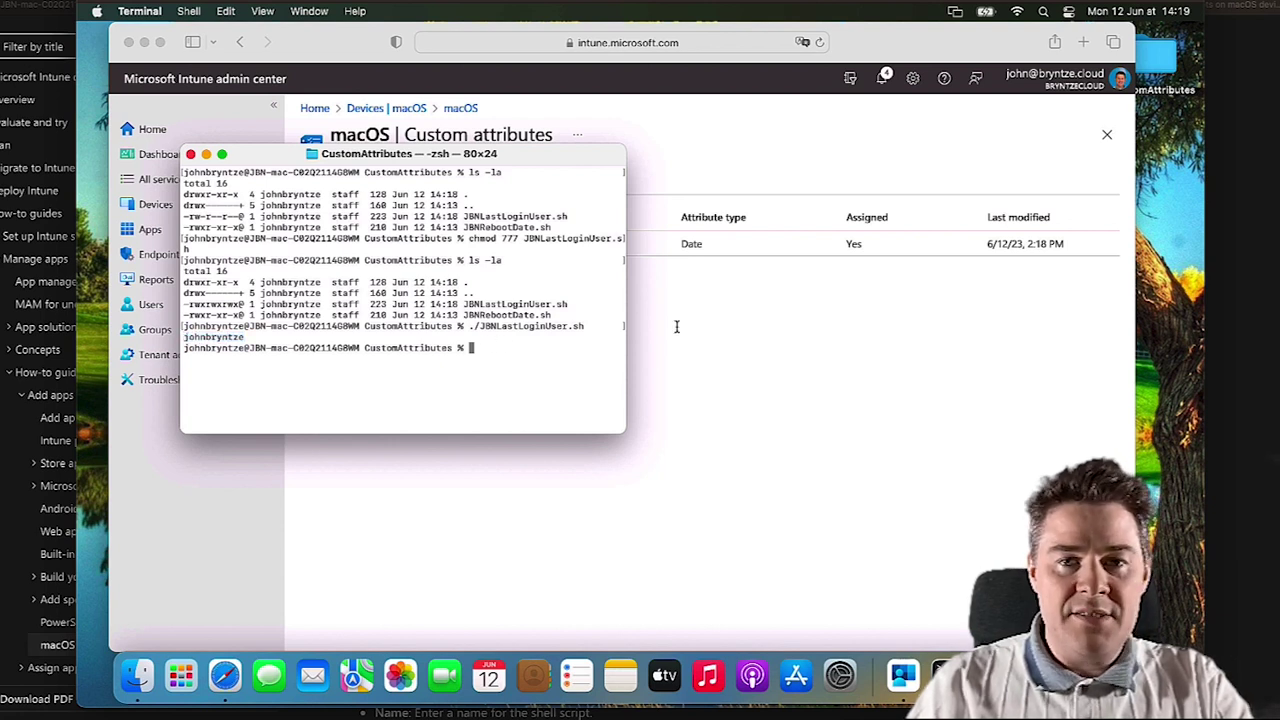
- Switch to Safari and start a custom attribute named "Last Login User" with the description "To see who the last logged in user was"
click(725, 317)
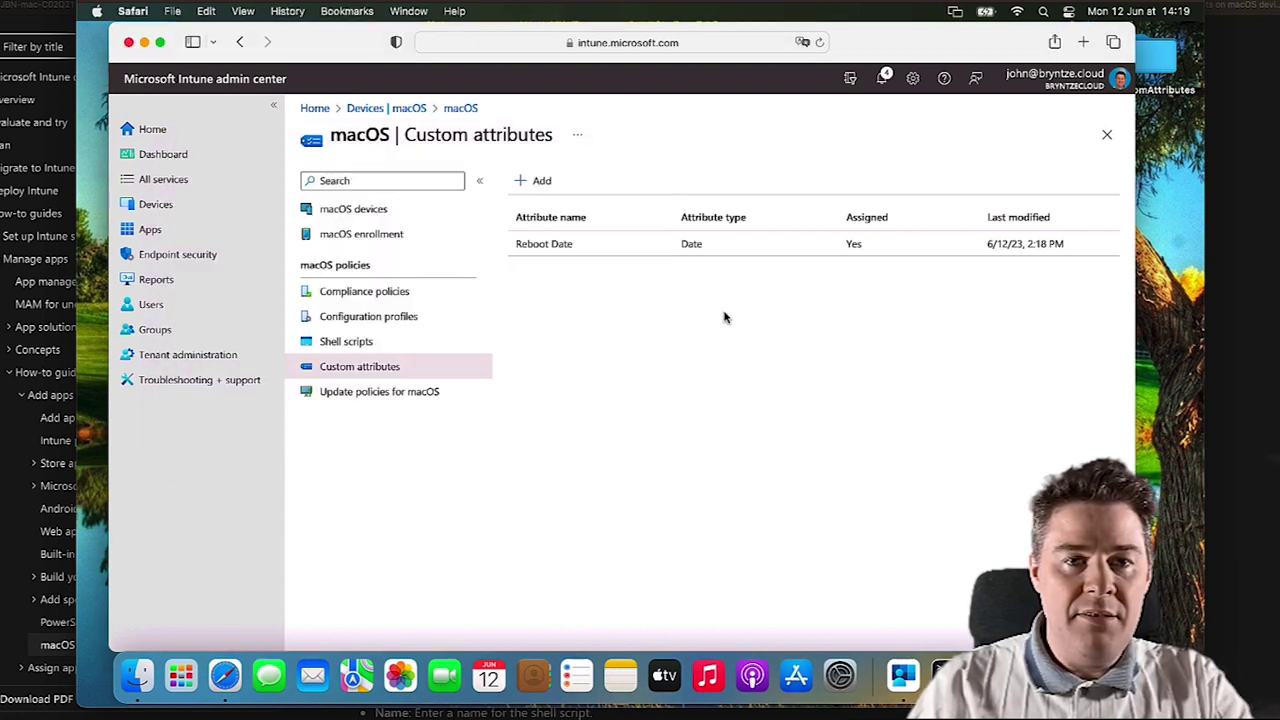
click(531, 182)
click(537, 230)
text(Last Lo)
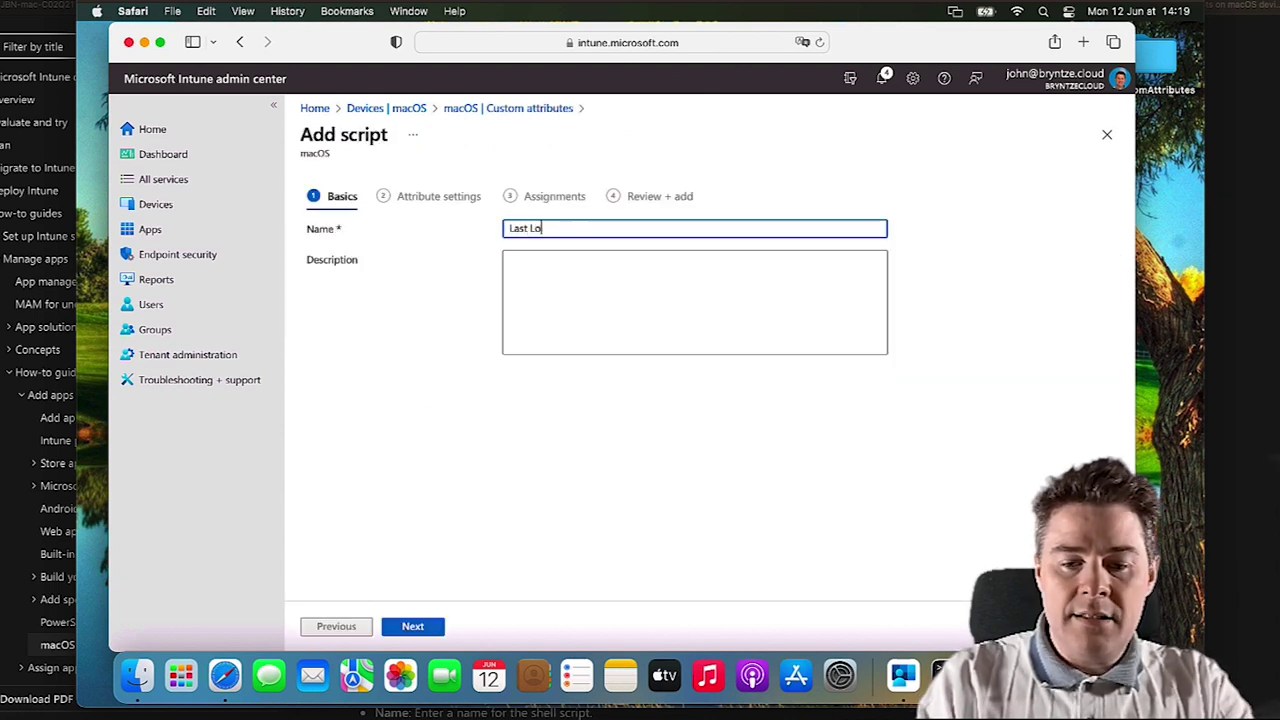
text(gin User)
key(Tab)
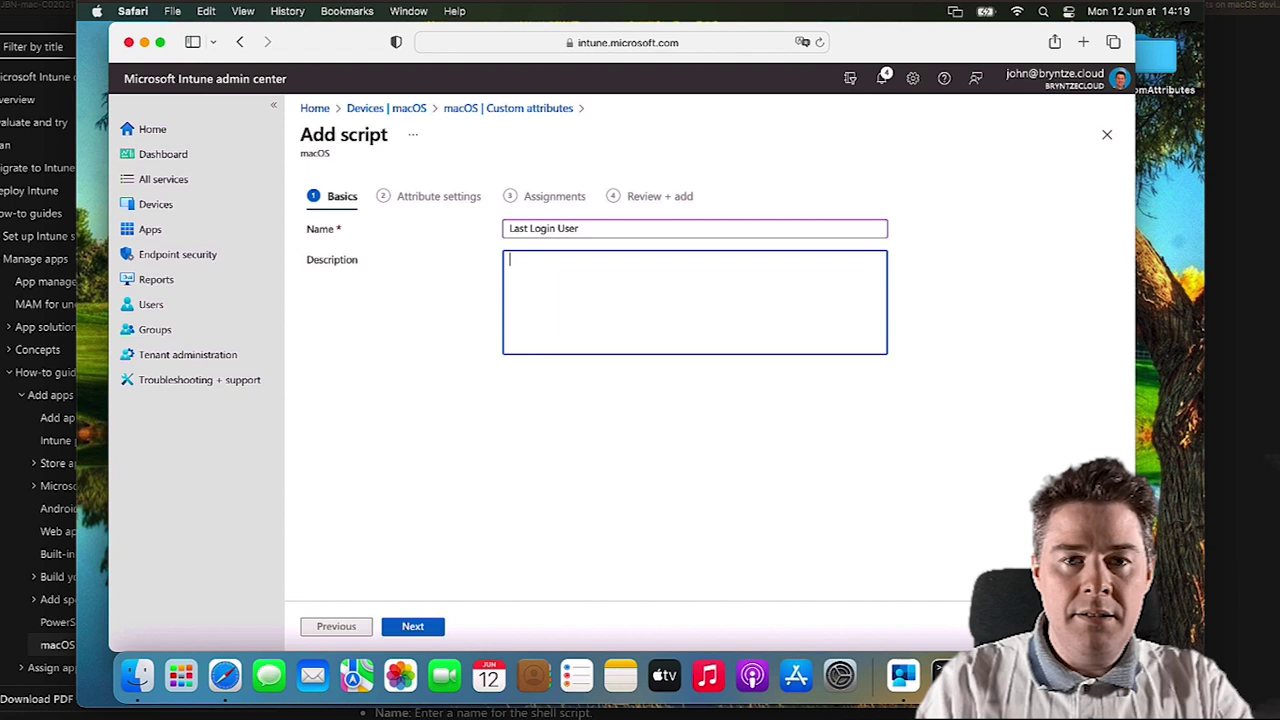
text(To see who the last logged in us)
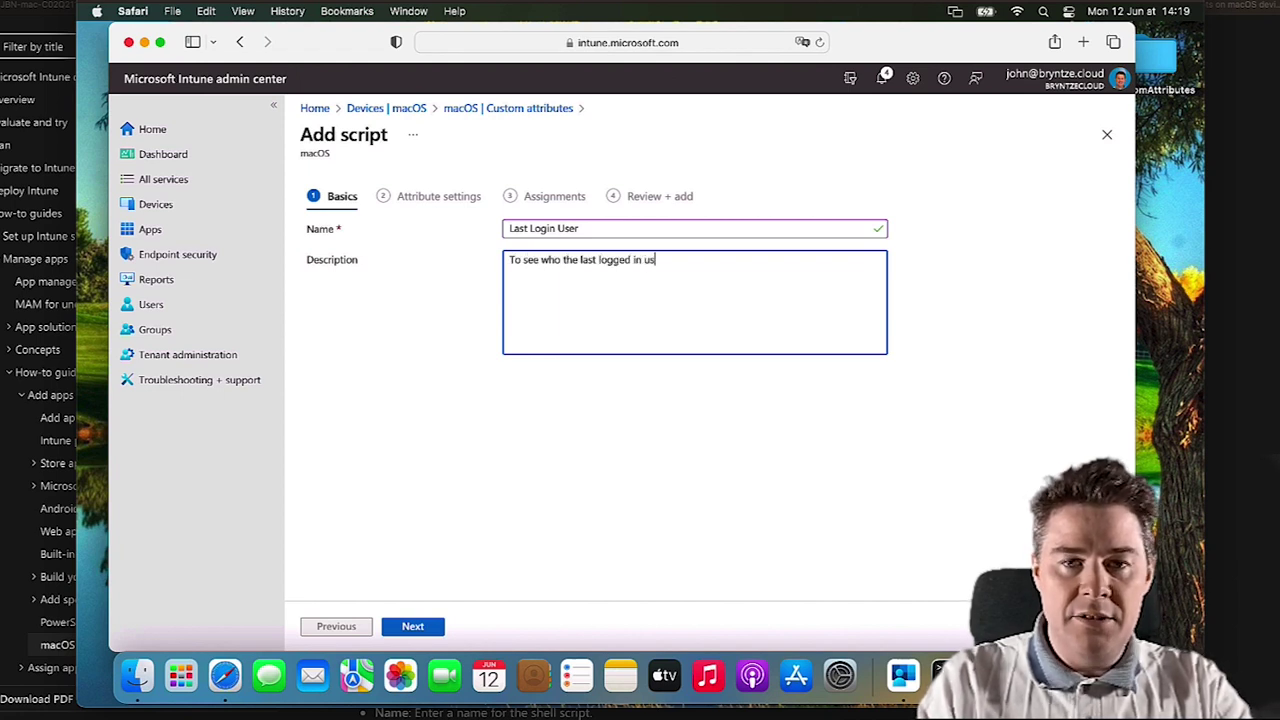
text(er was)
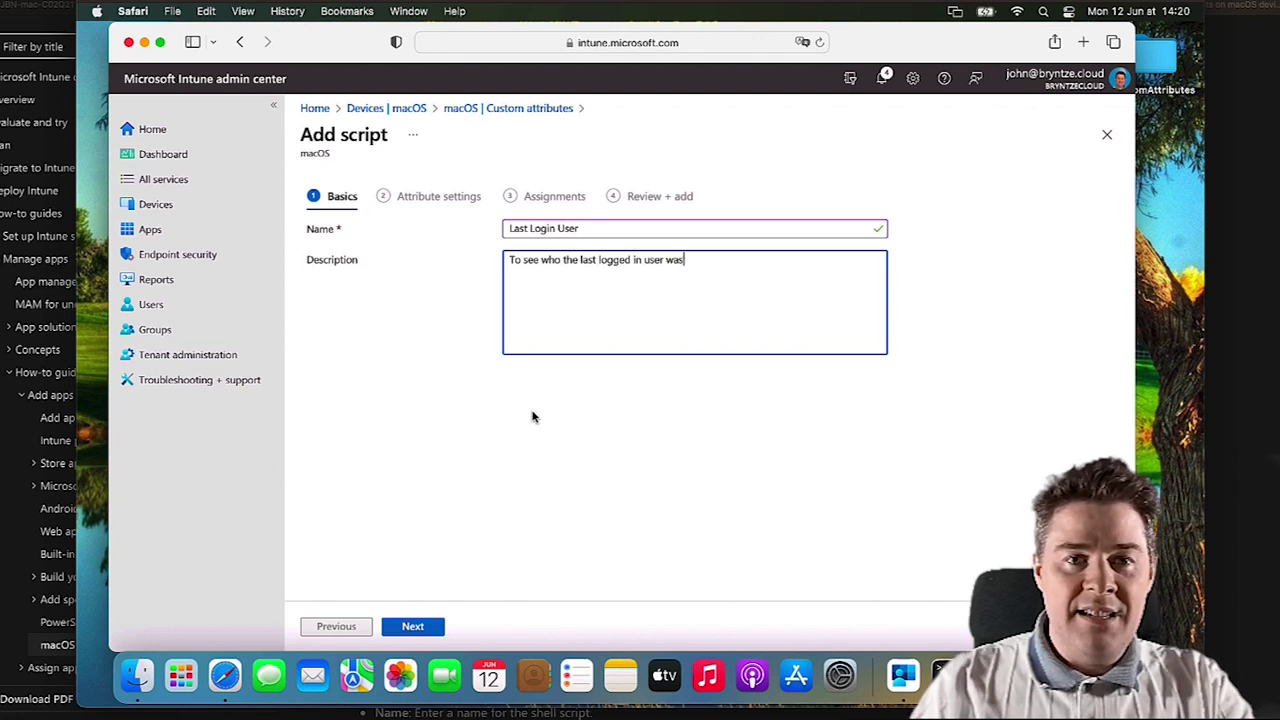
- Continue to the attribute settings and upload JBNLastLoginUser.sh as the attribute's script
click(413, 626)
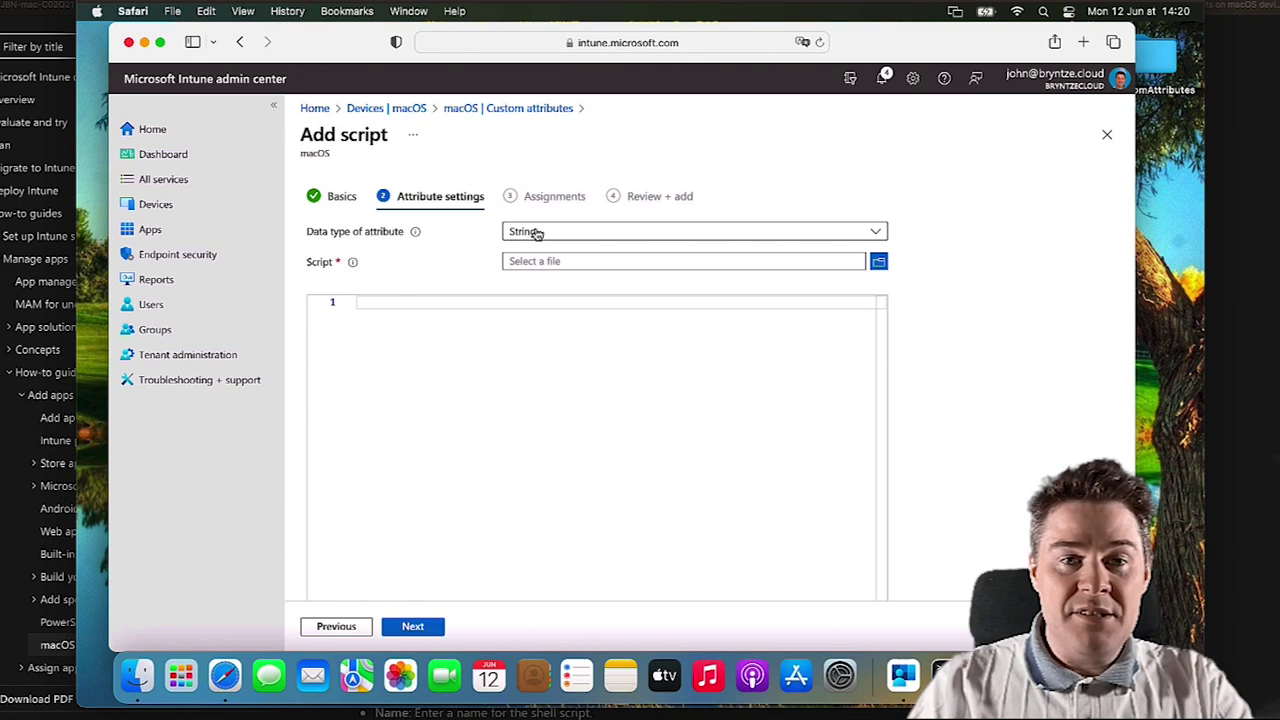
click(878, 261)
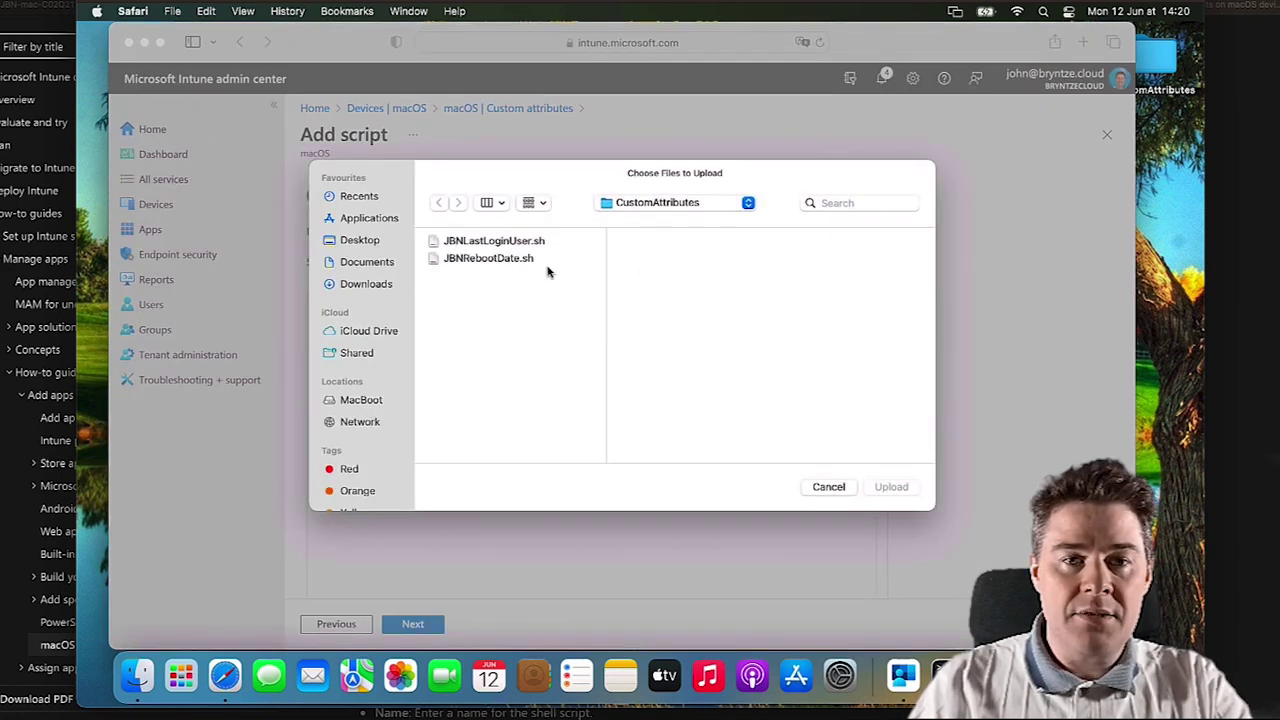
double_click(492, 244)
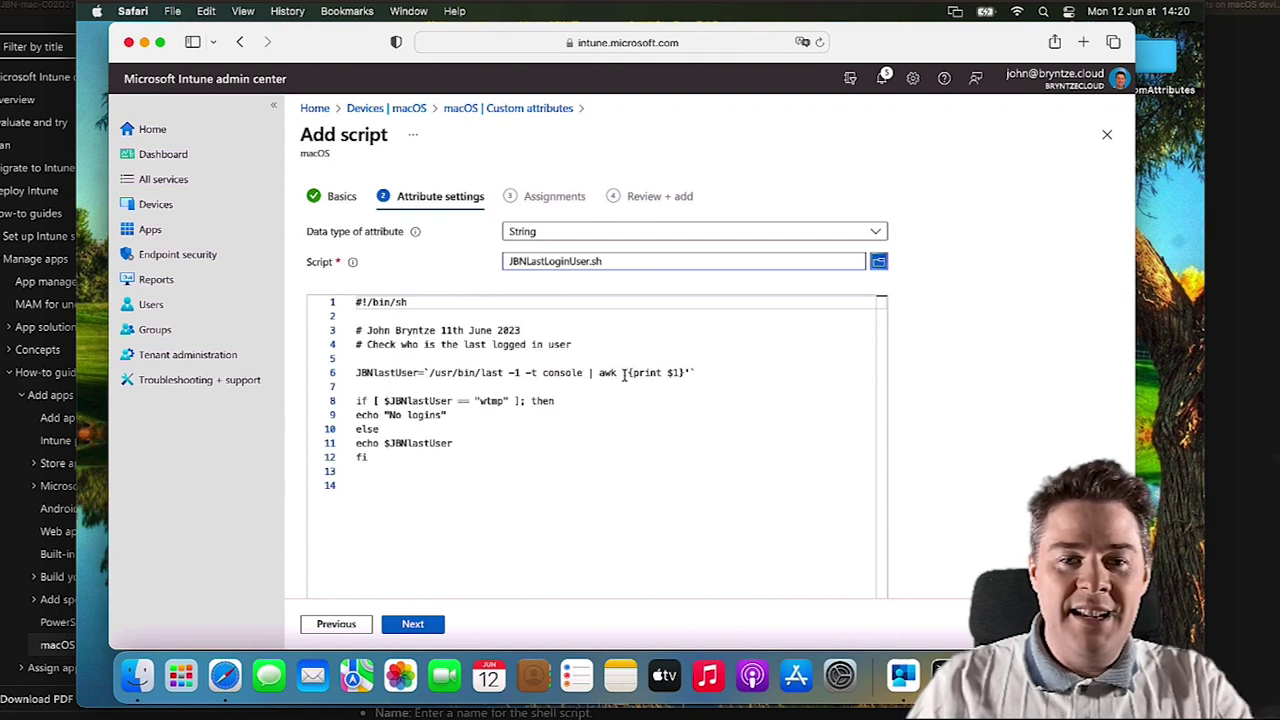
- Examine the uploaded script's awk command, JBNlastUser variable, wtmp comparison and if/fi block in the script preview
double_click(607, 372)
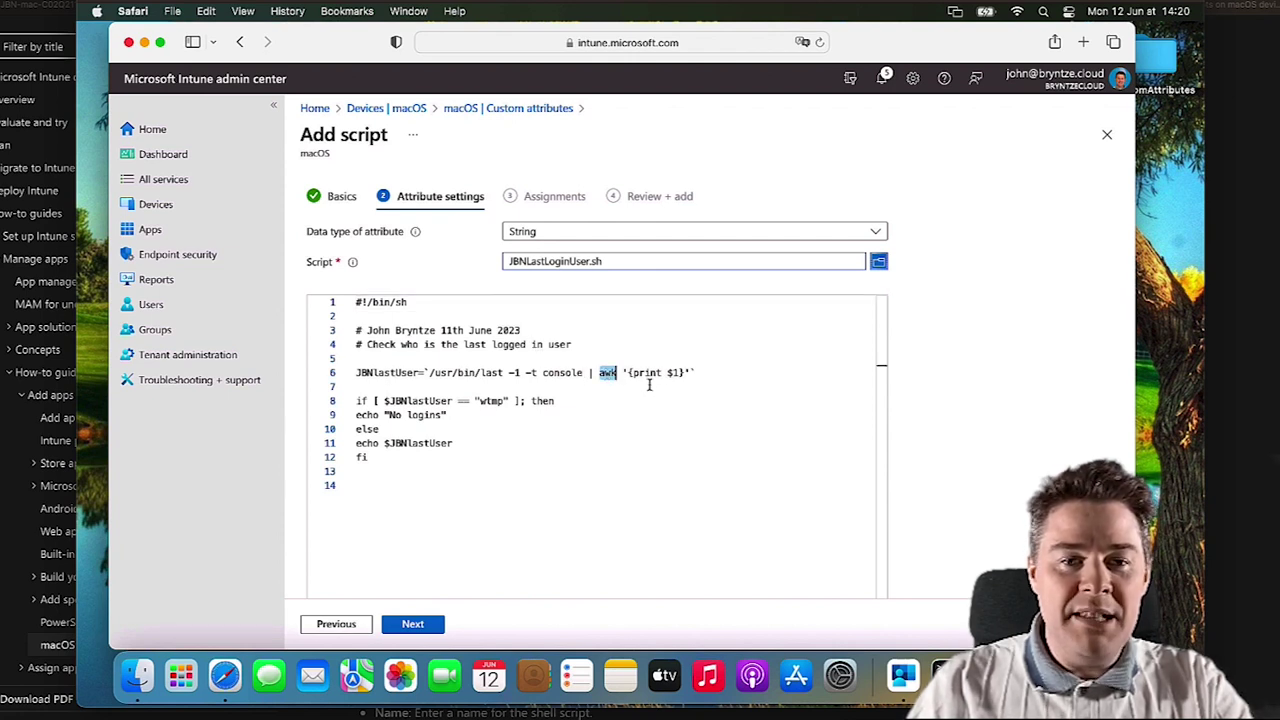
double_click(418, 401)
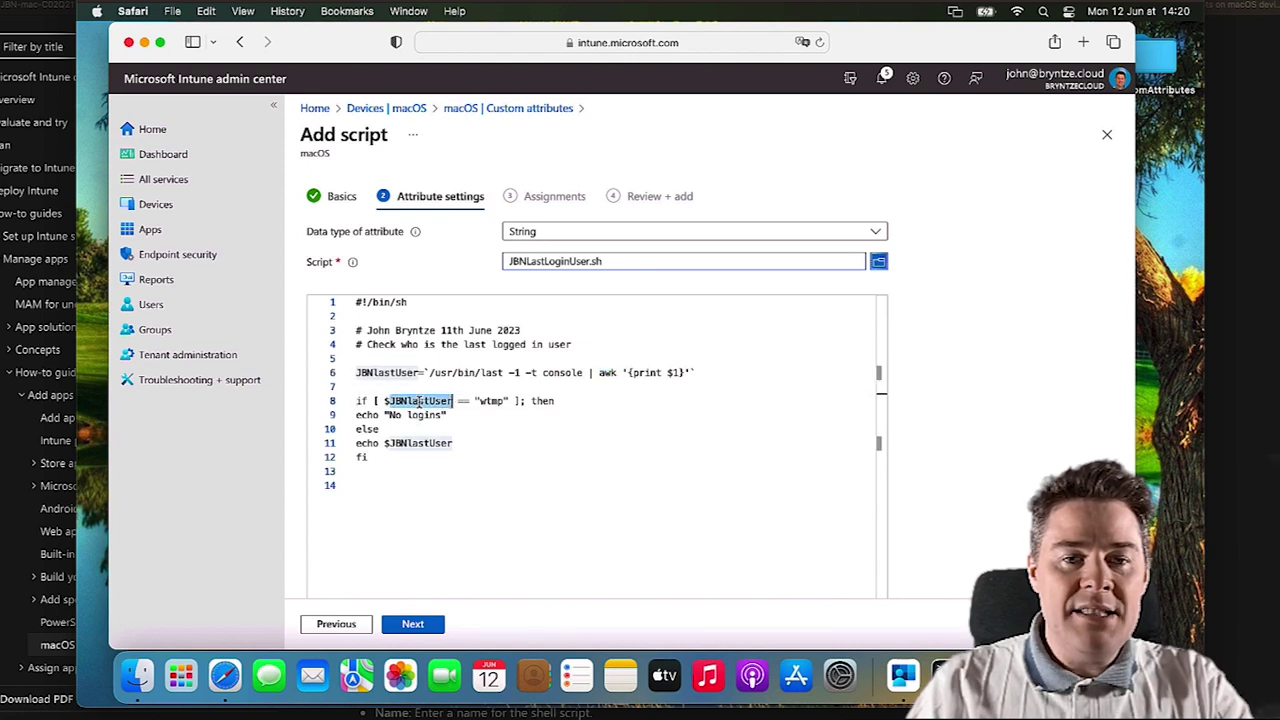
double_click(490, 401)
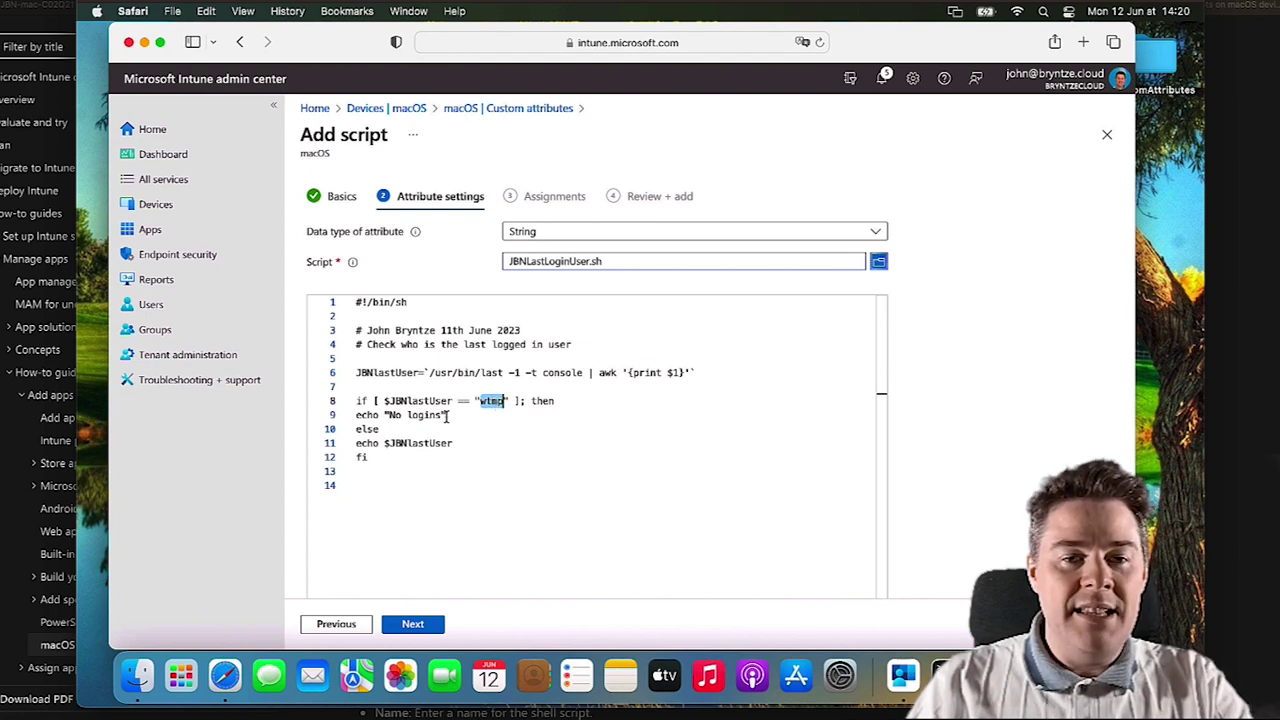
double_click(402, 443)
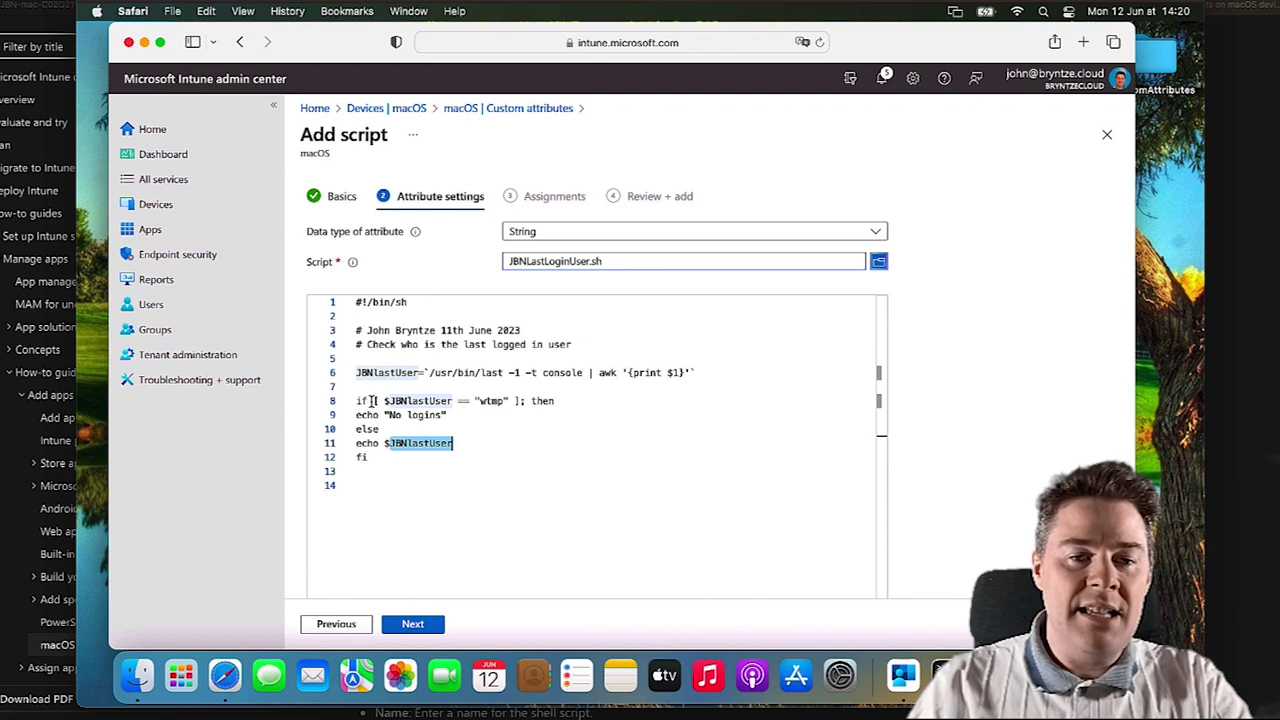
drag(372, 401, 357, 401)
drag(373, 457, 357, 457)
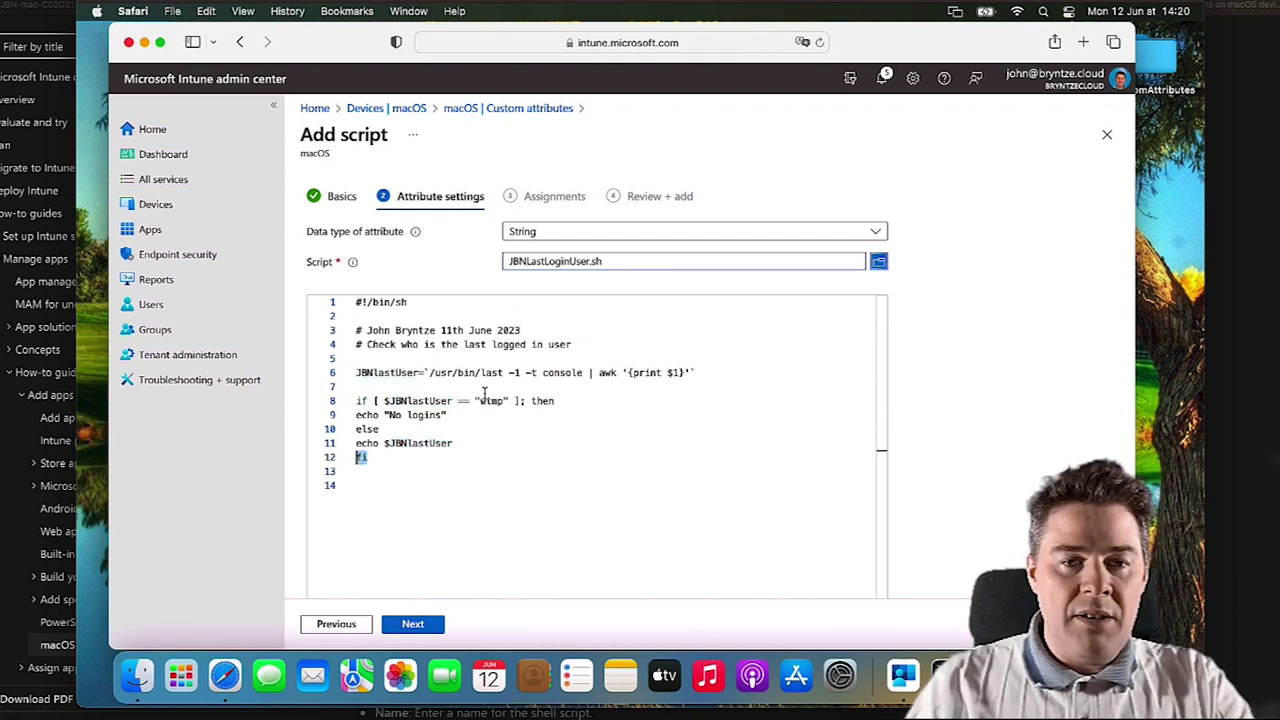
click(475, 429)
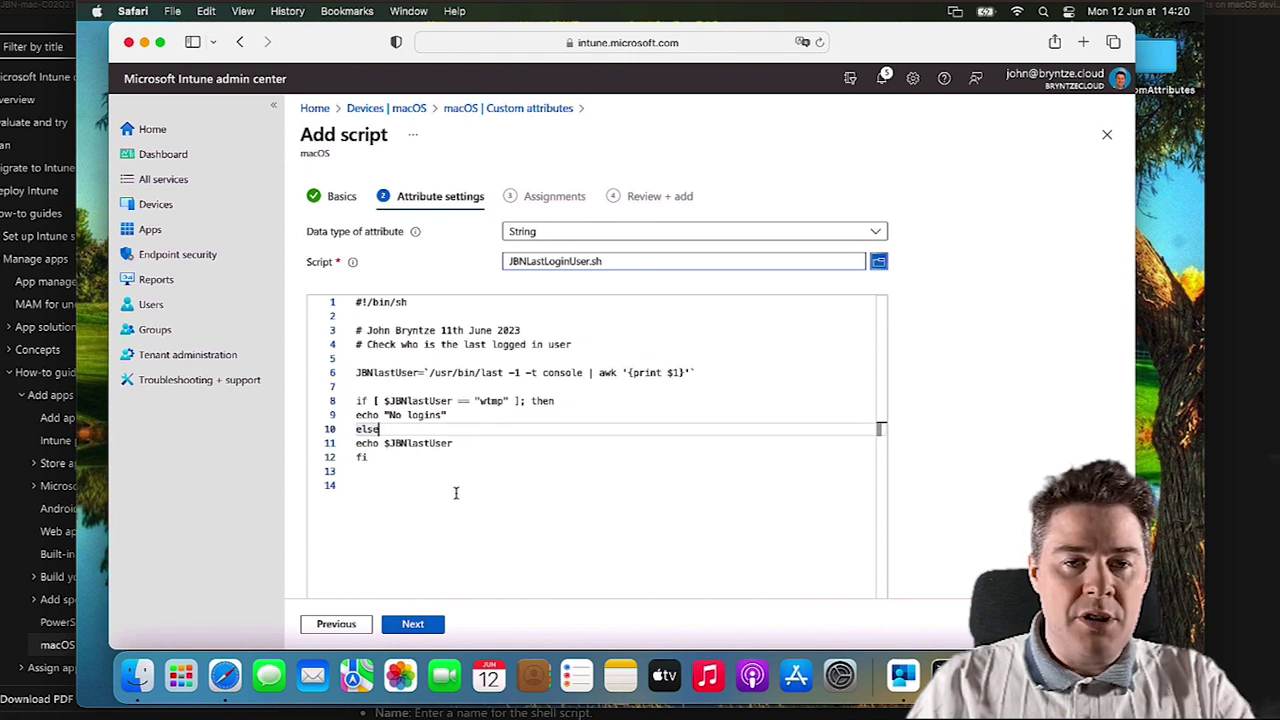
- Assign the Last Login User attribute to the group "JBN - All macOS Devices" and add it
click(416, 624)
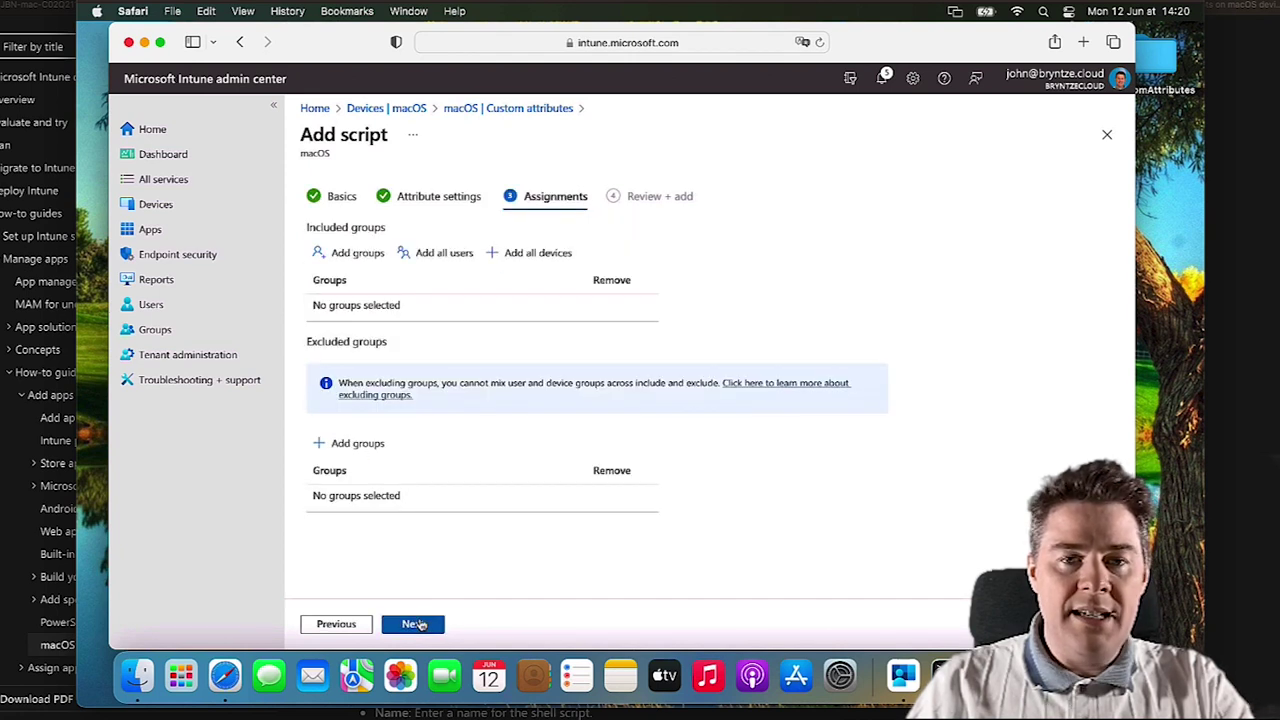
click(348, 253)
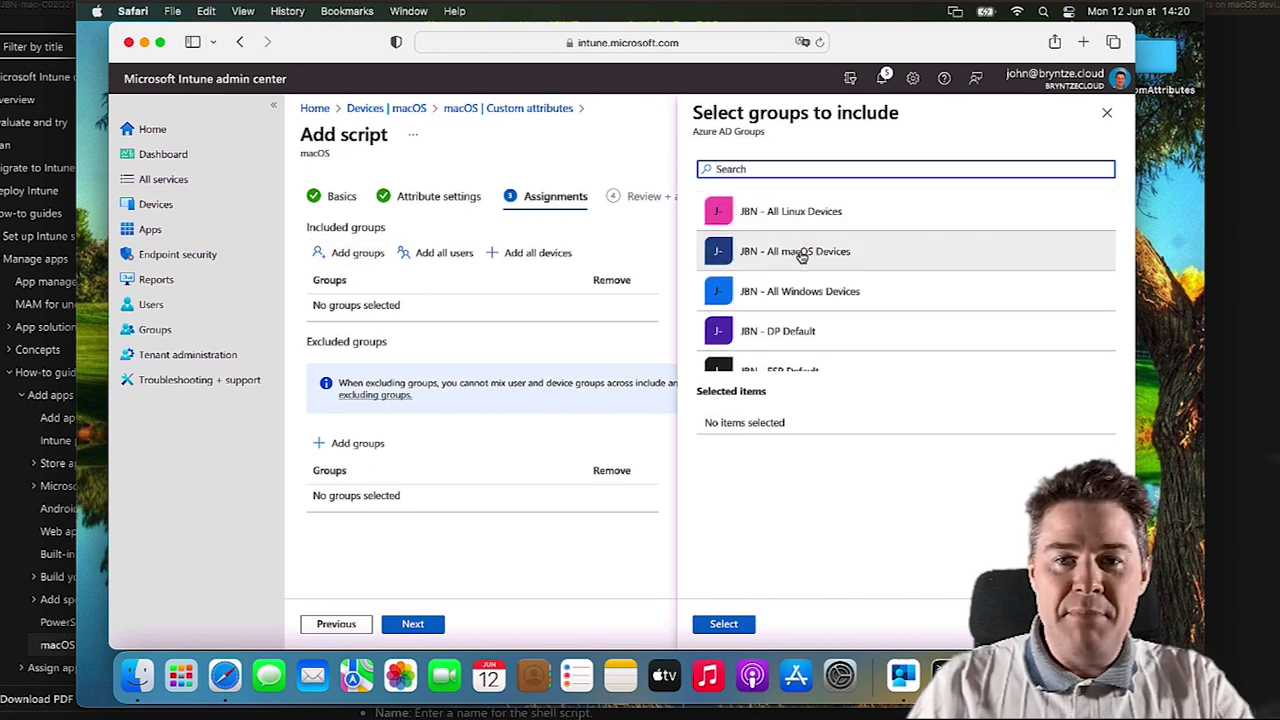
click(801, 256)
click(725, 624)
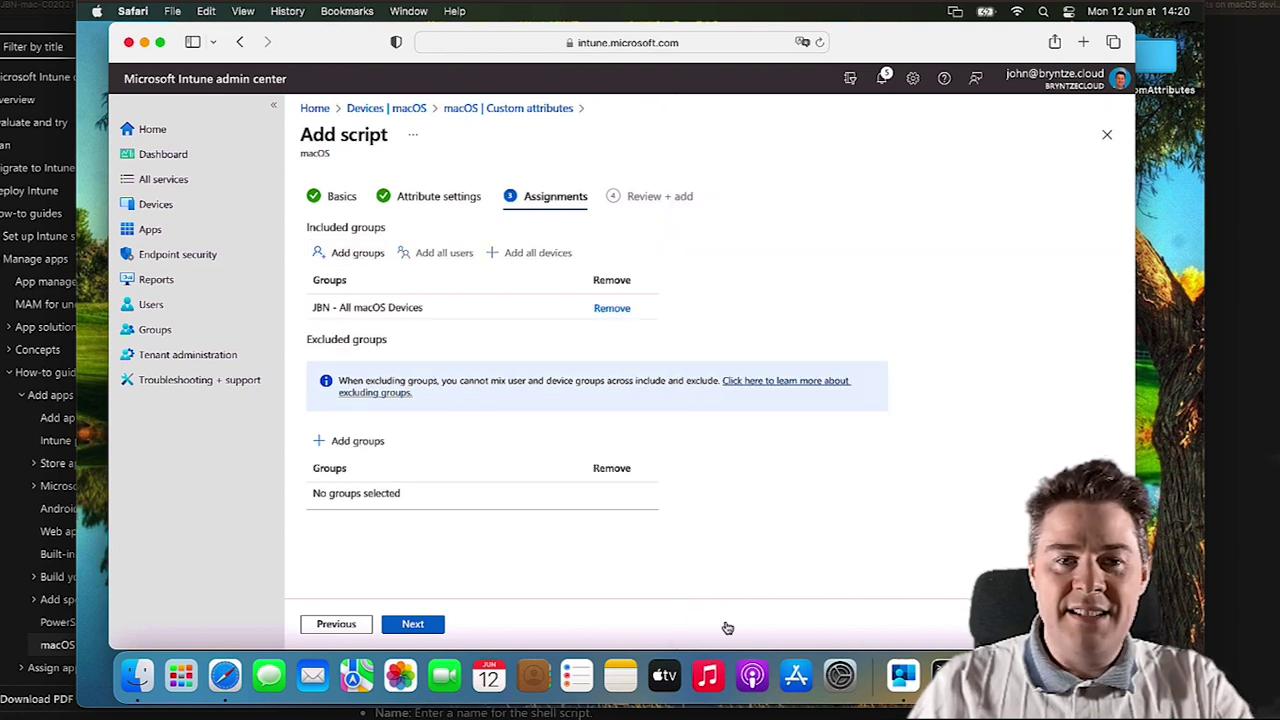
click(413, 624)
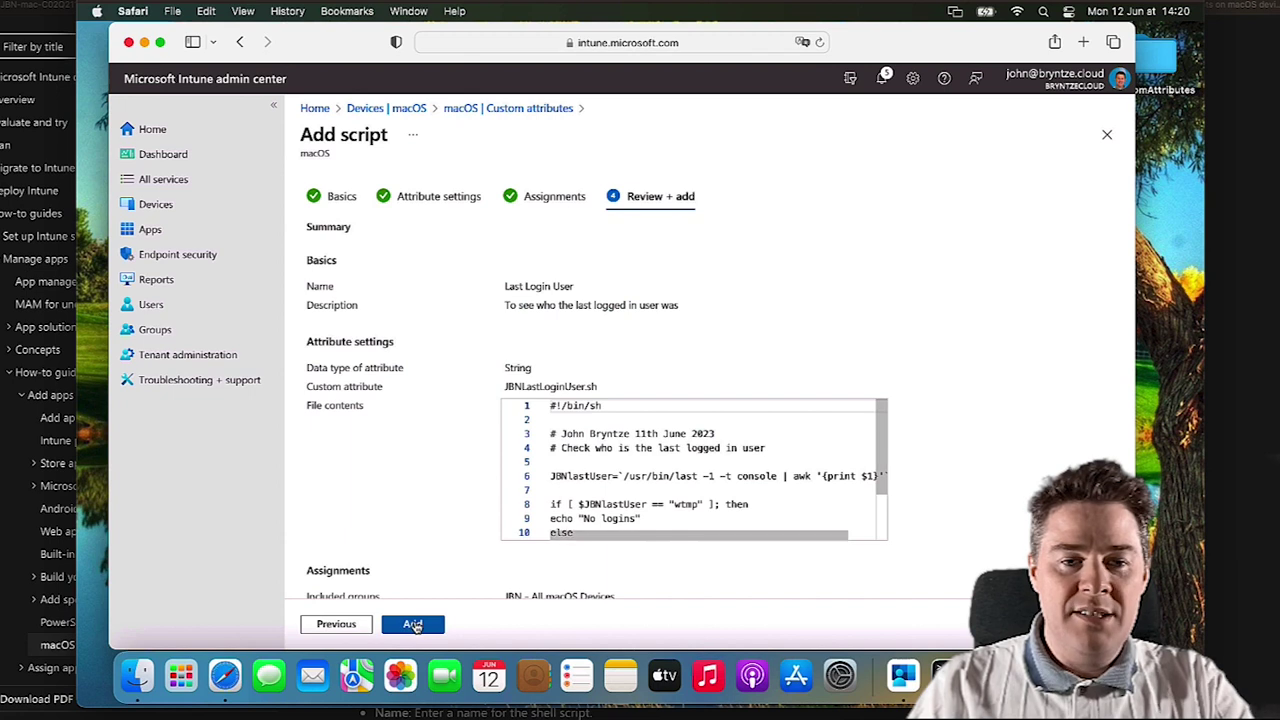
click(413, 624)
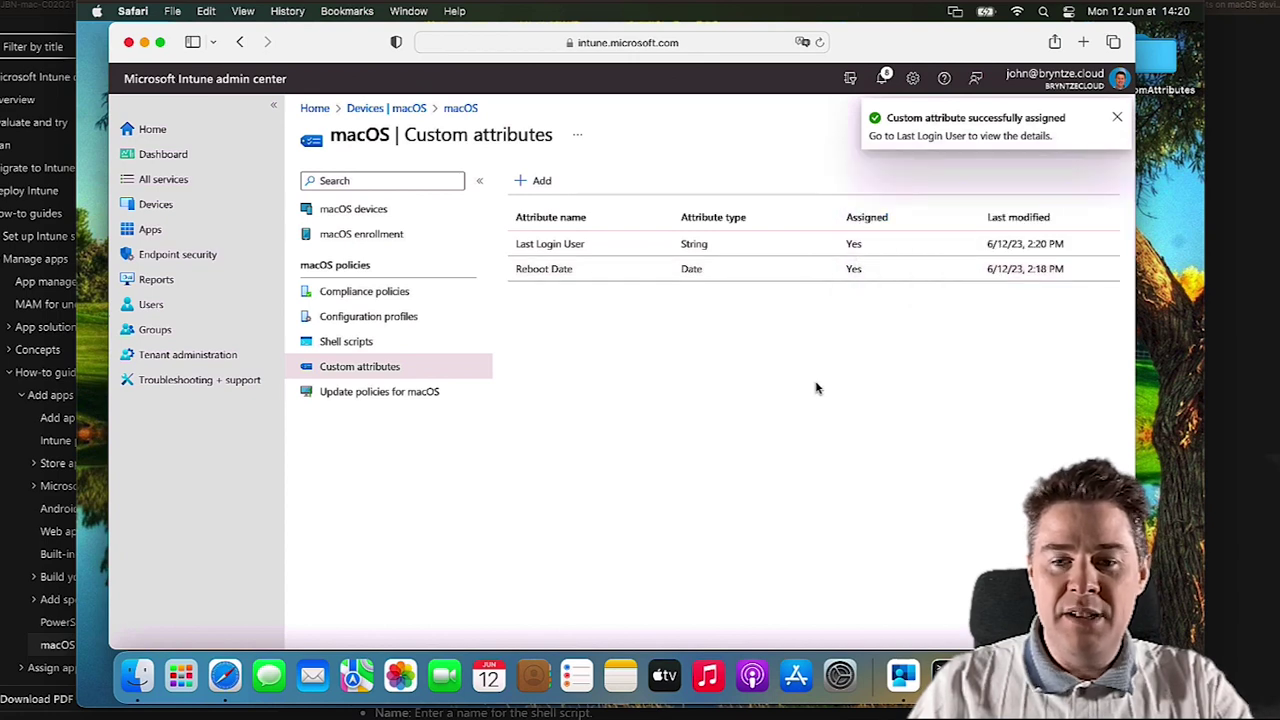
- Switch to TextEdit and examine the comment on what the untitled configuration profile script does
key(super+Tab)
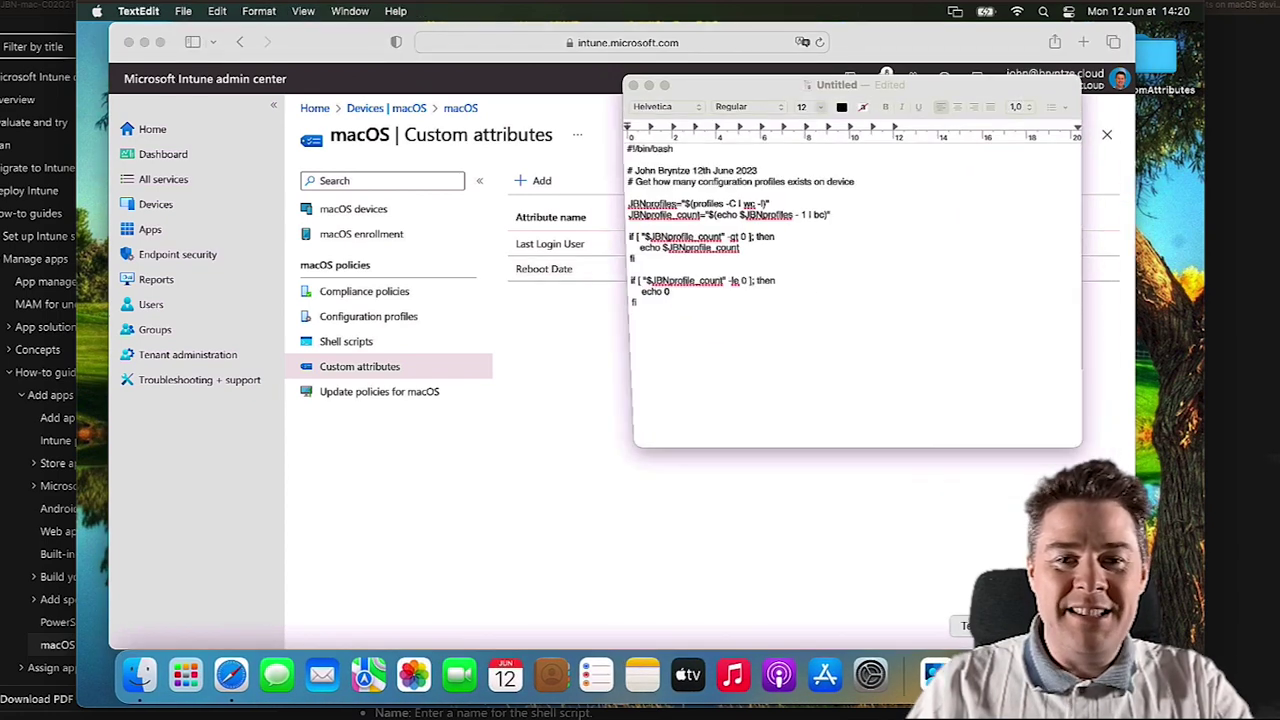
drag(764, 90, 540, 132)
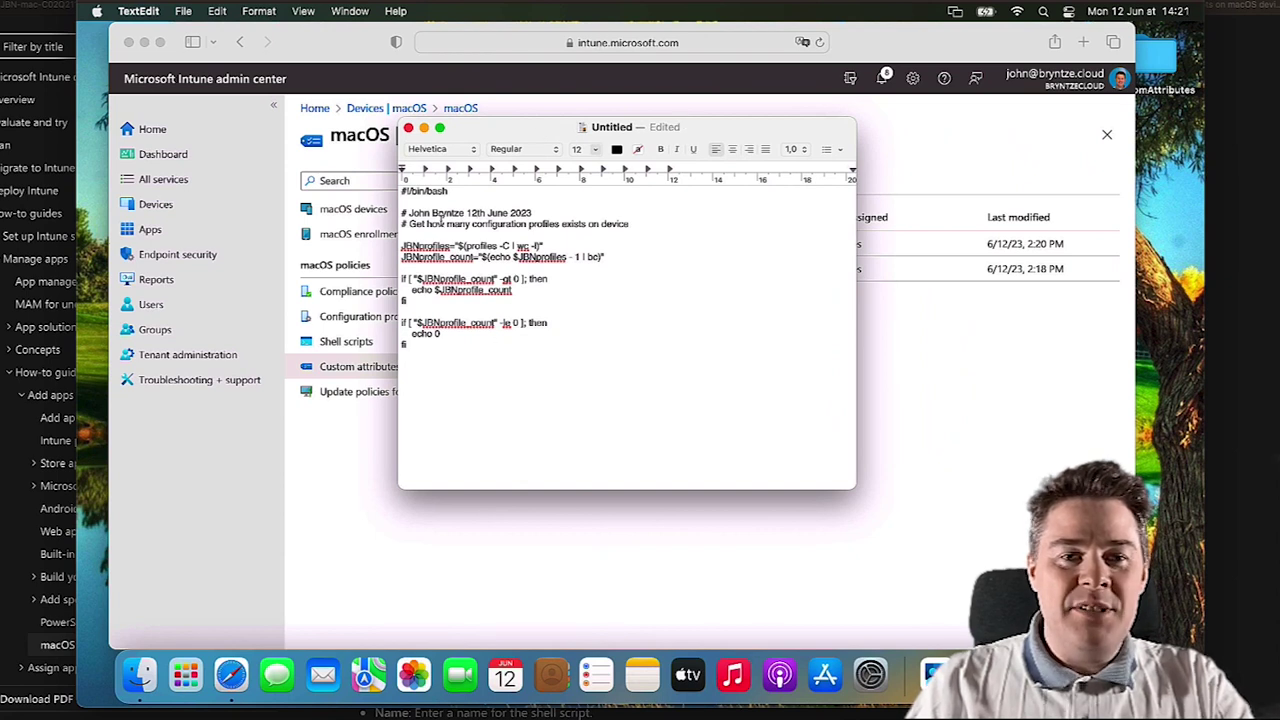
drag(440, 223, 573, 227)
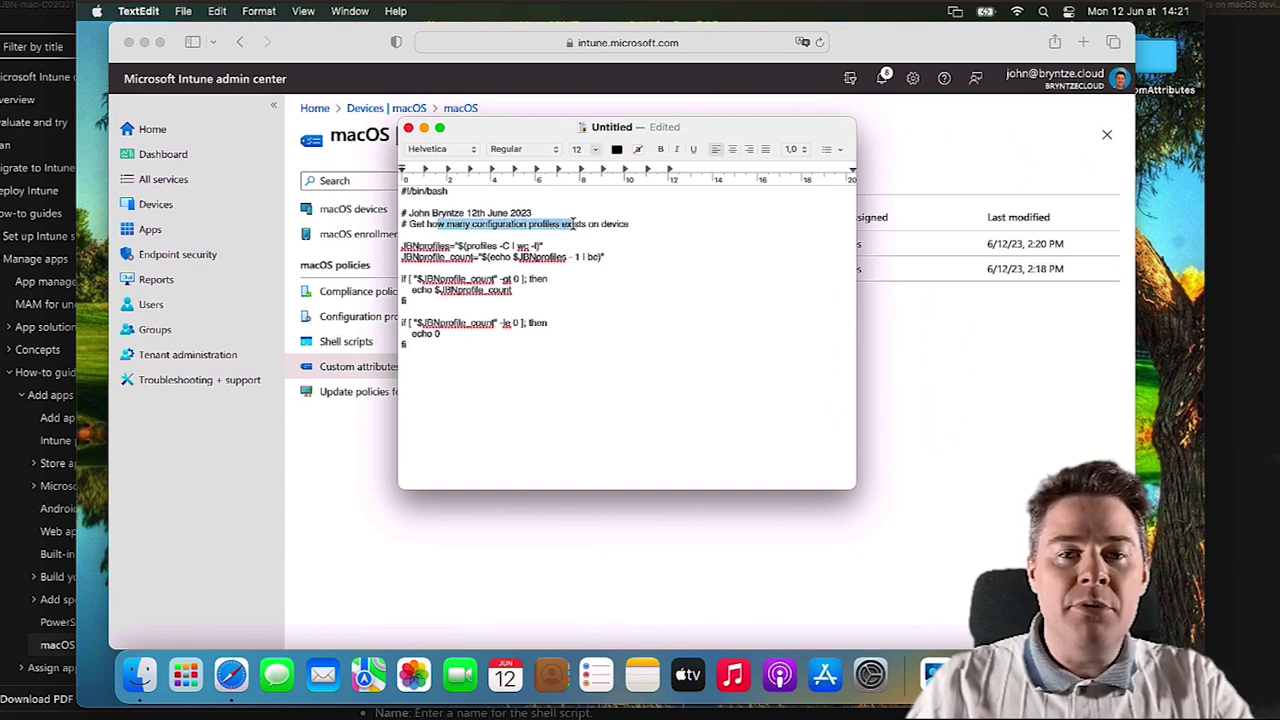
- Open Profiles in System Preferences, look through the device's managed profiles, and return to the script in TextEdit
click(869, 676)
click(806, 530)
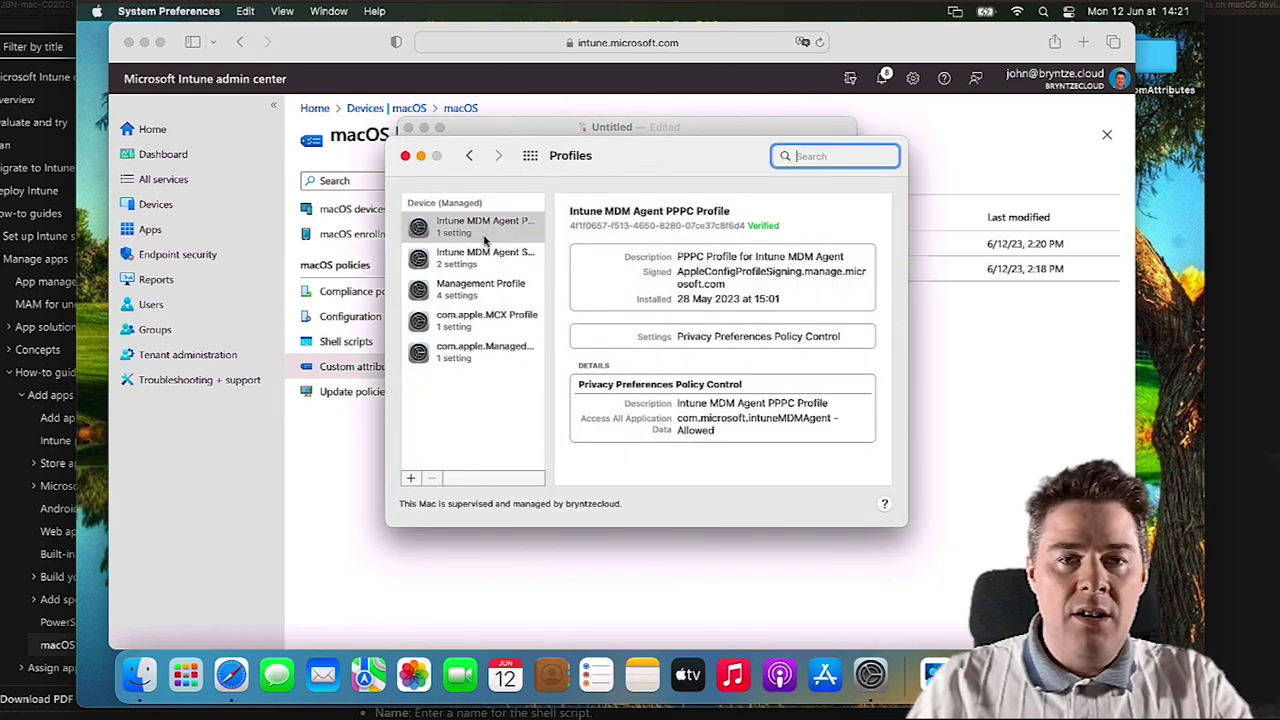
click(452, 262)
click(452, 292)
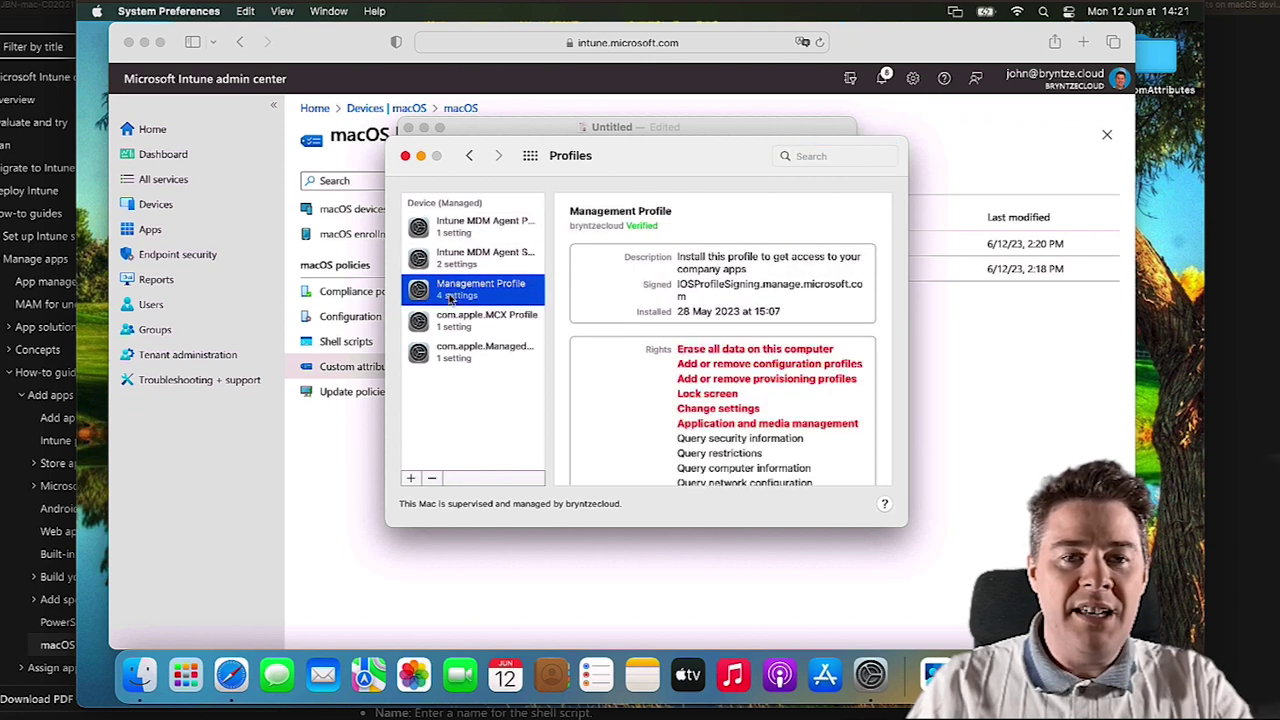
click(452, 322)
click(451, 352)
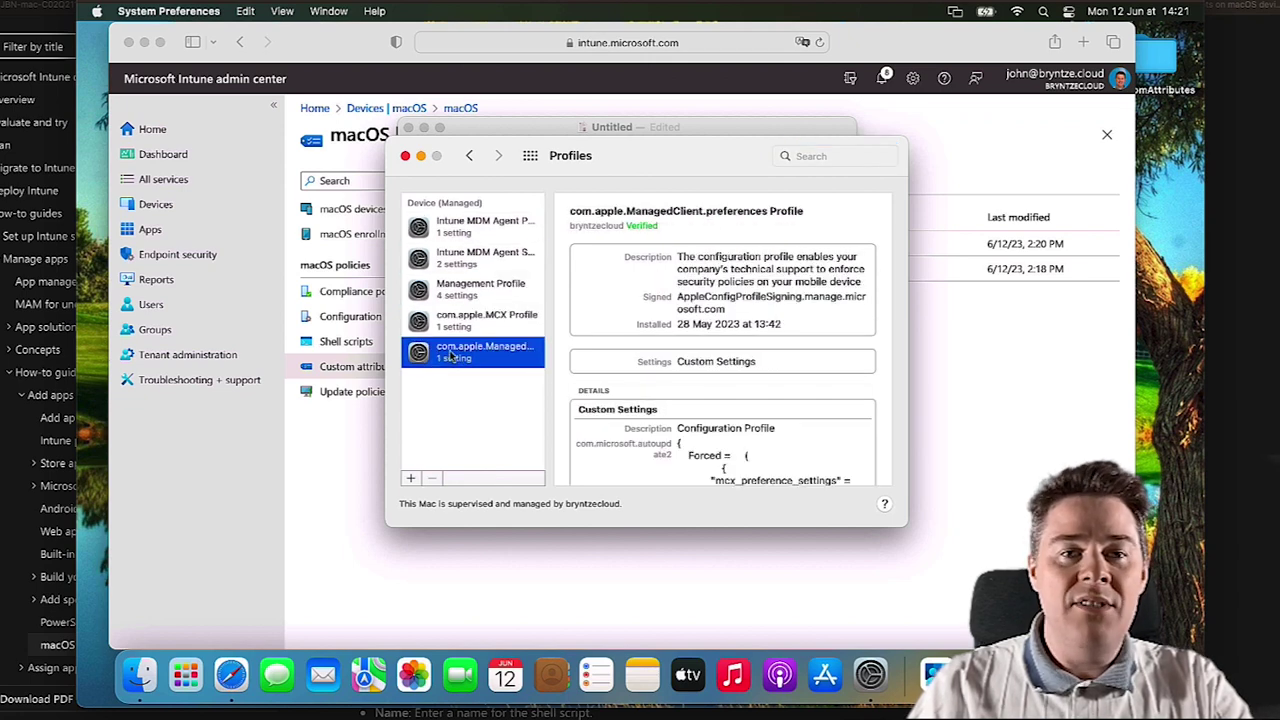
click(421, 157)
click(577, 286)
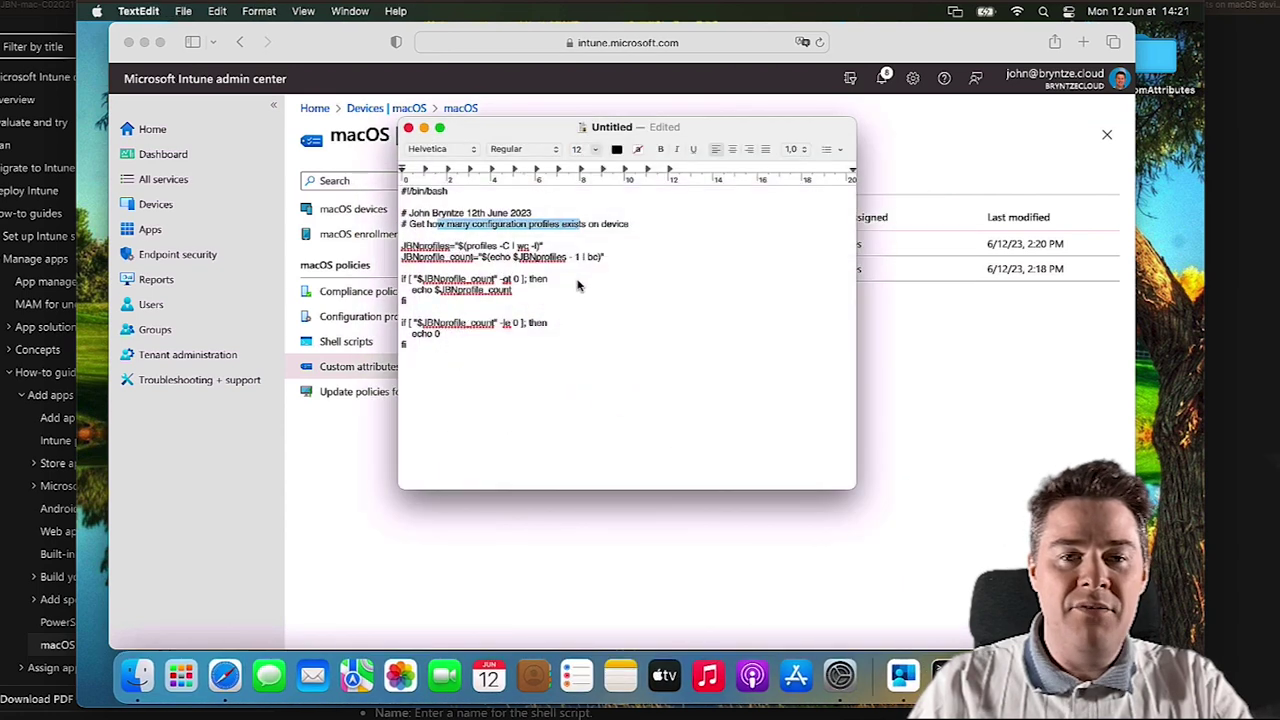
- Convert the script to plain text and save it as JBNCountConfigurationProfiles.sh in the CustomAttributes folder
click(258, 11)
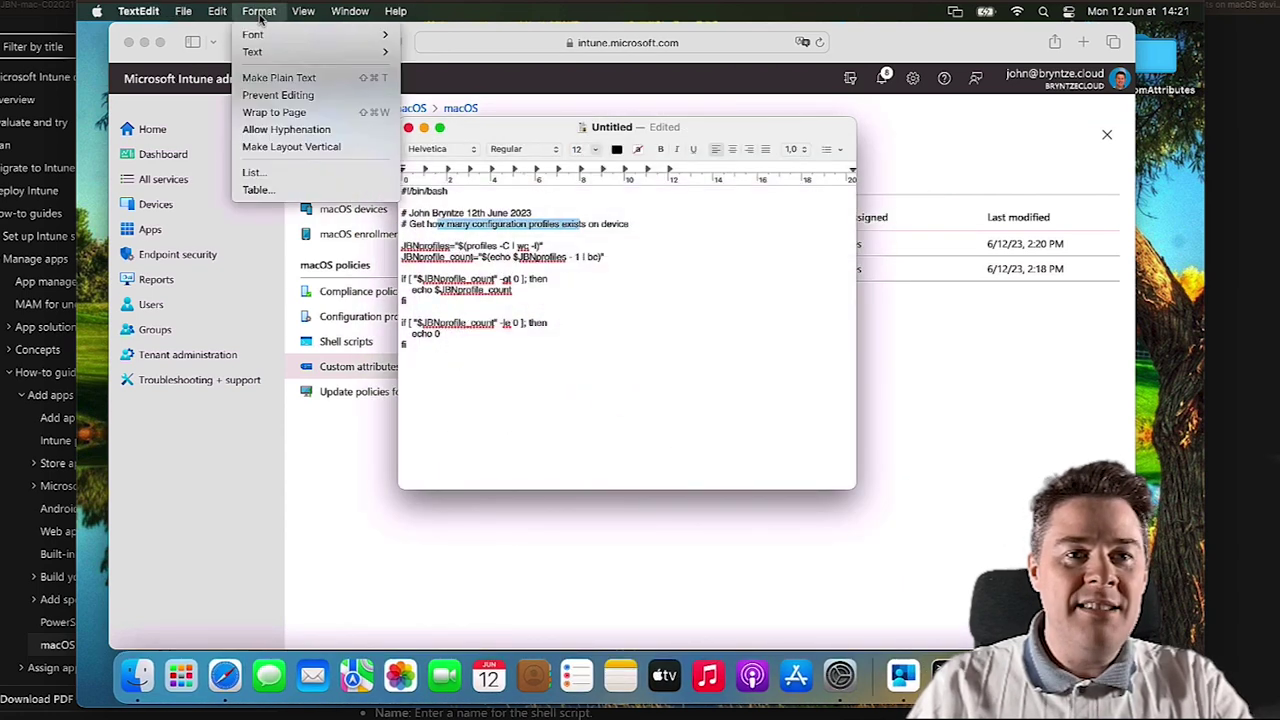
click(262, 77)
click(183, 11)
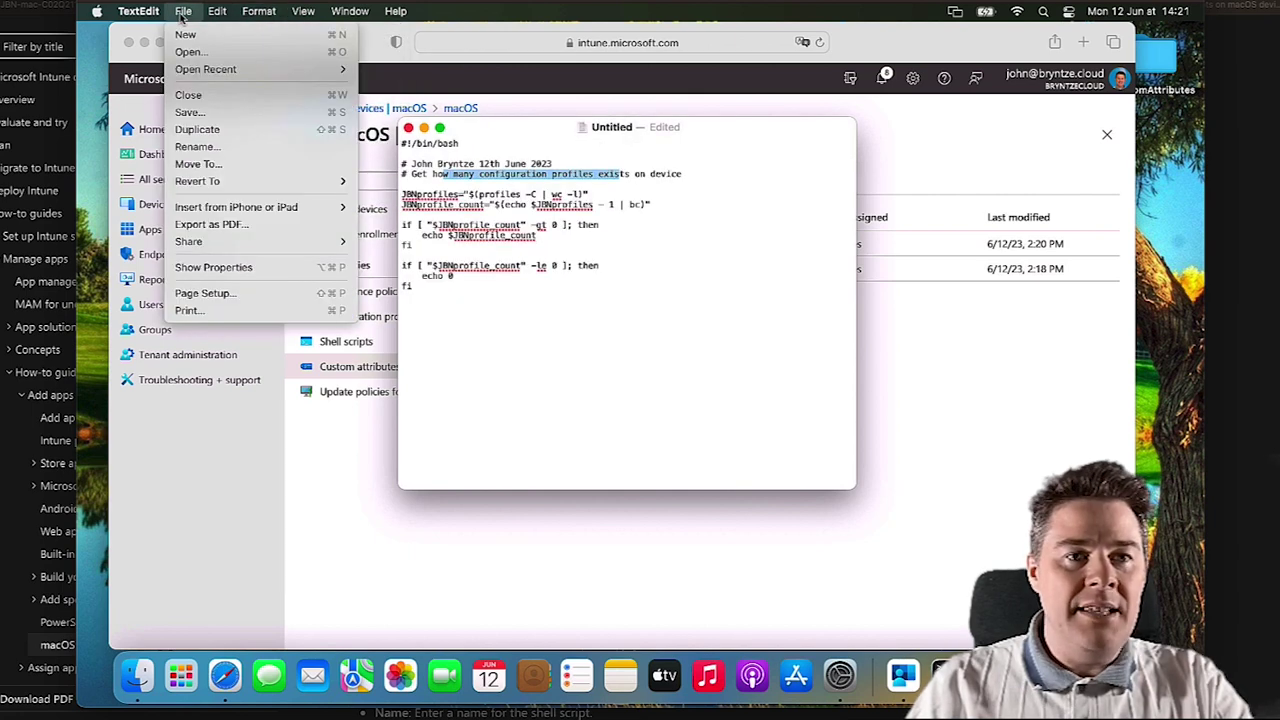
click(192, 112)
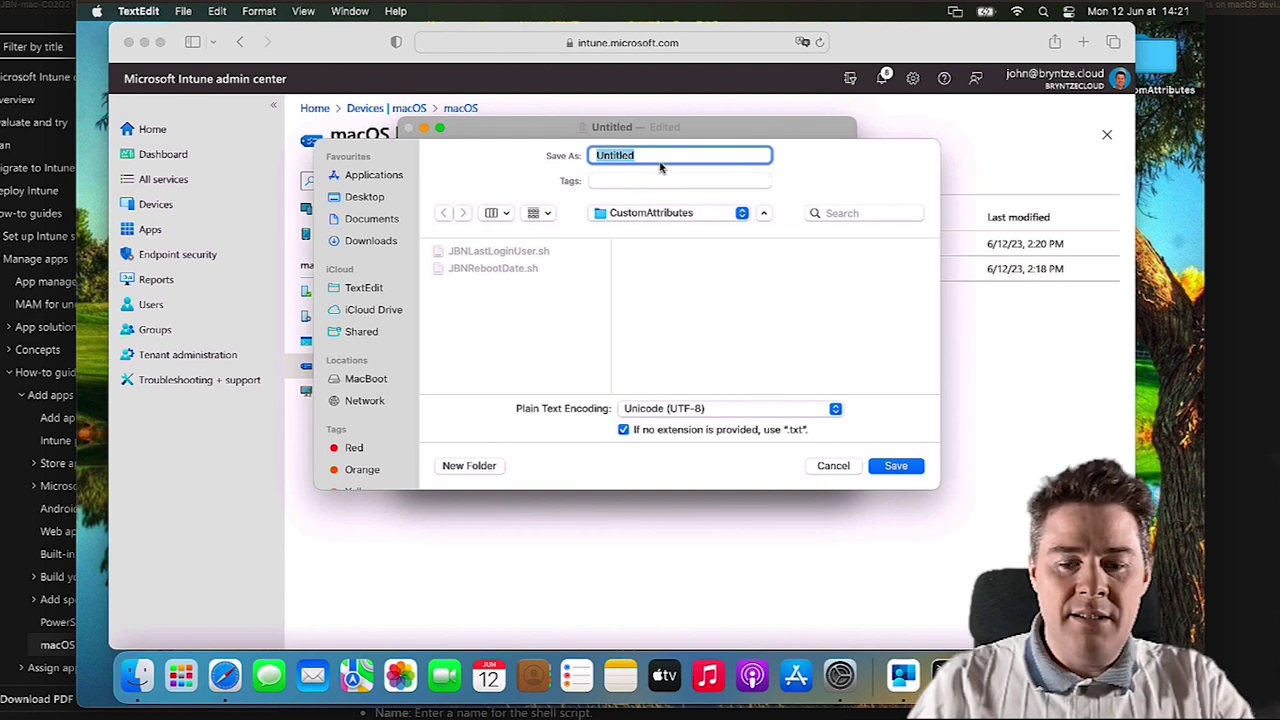
text(JBN)
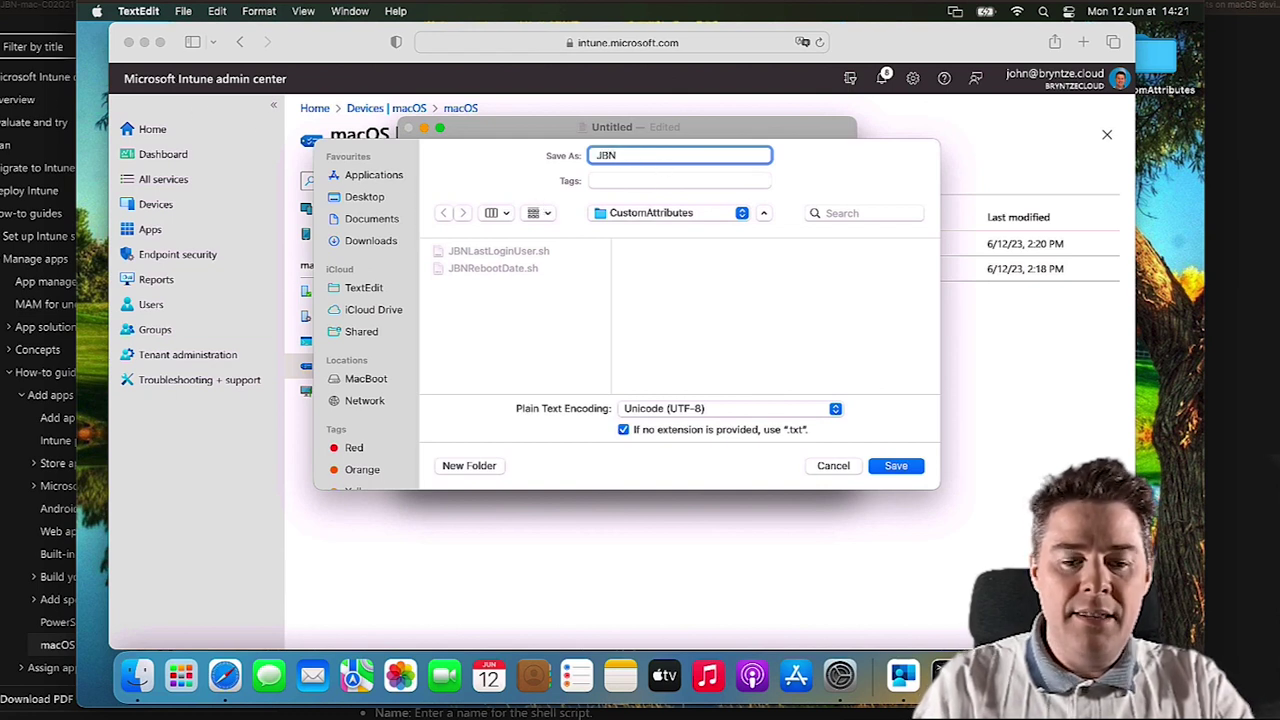
text(Count)
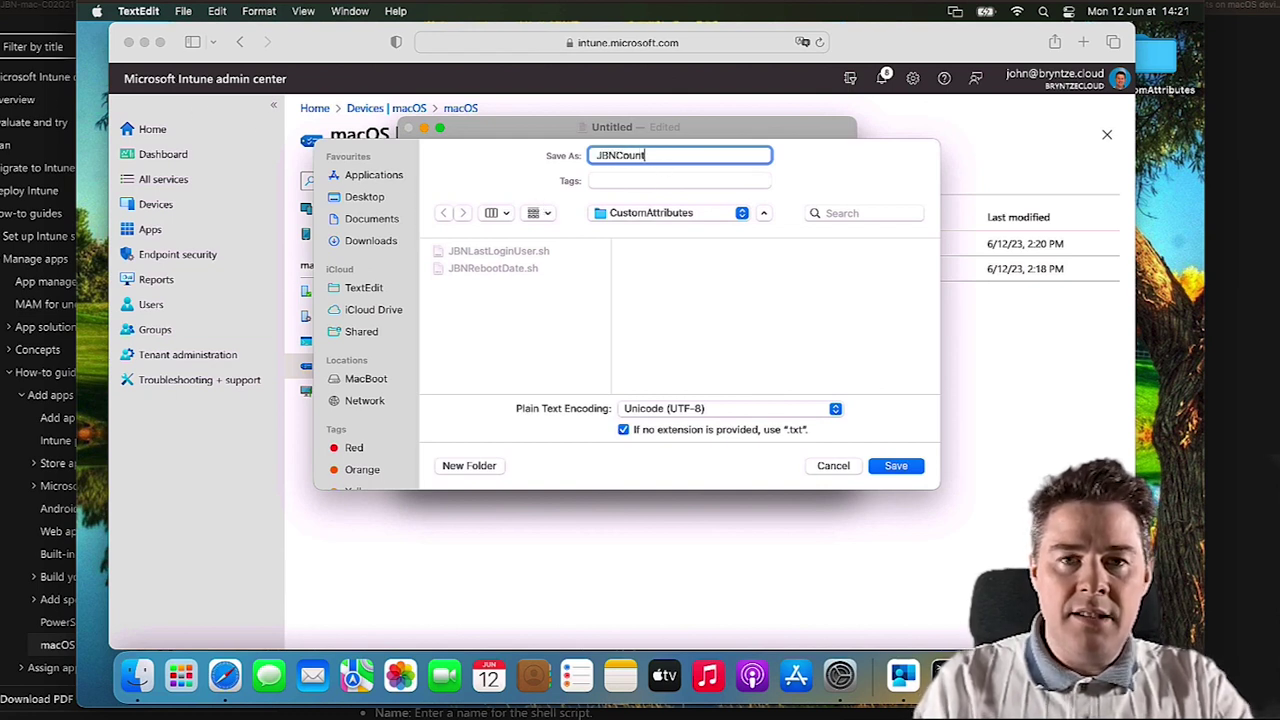
text(ConfigurationProfiles.sh)
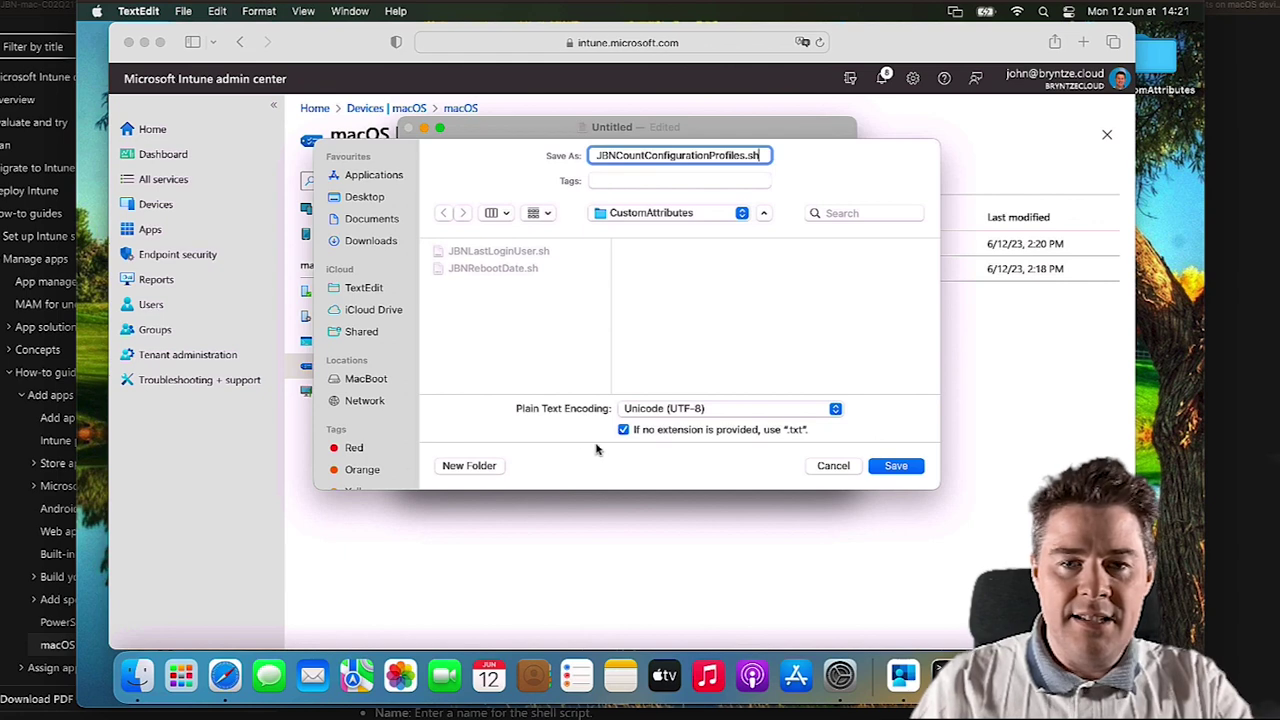
click(895, 466)
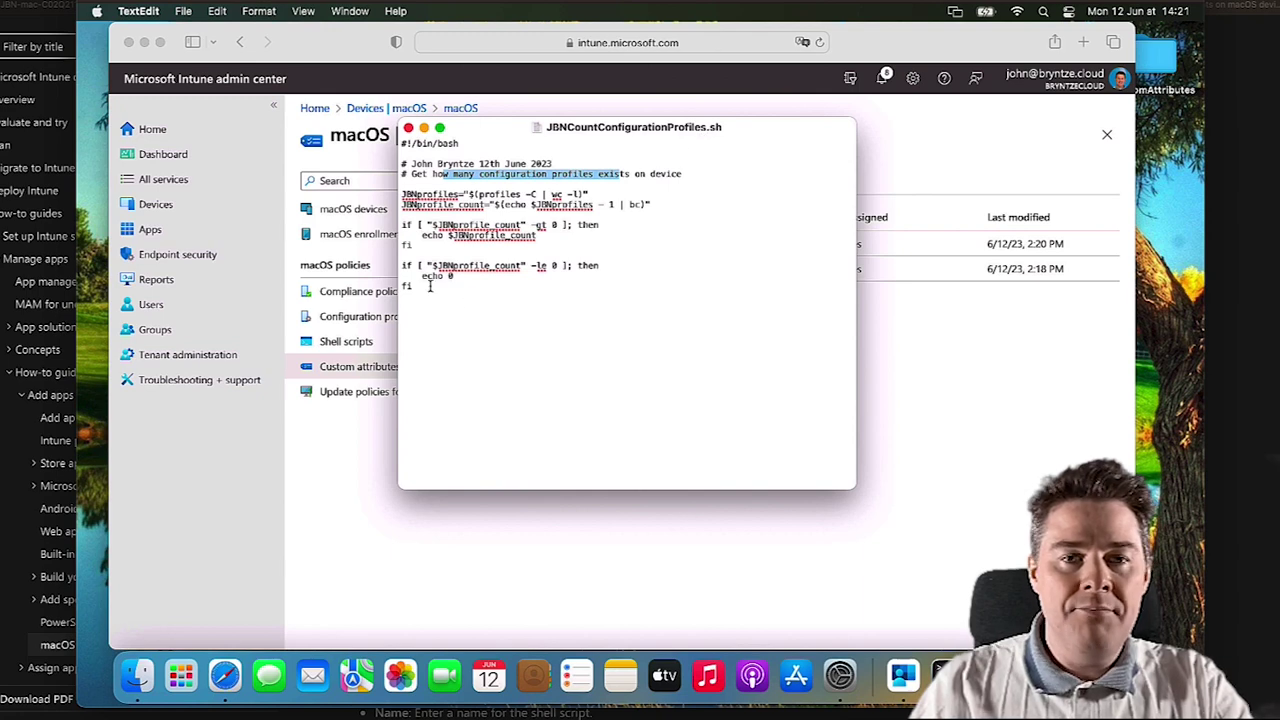
- Switch to Terminal, run chmod 755 on JBNCountConfigurationProfiles.sh and test it with ./JBNCountConfigurationProfiles.sh
click(943, 676)
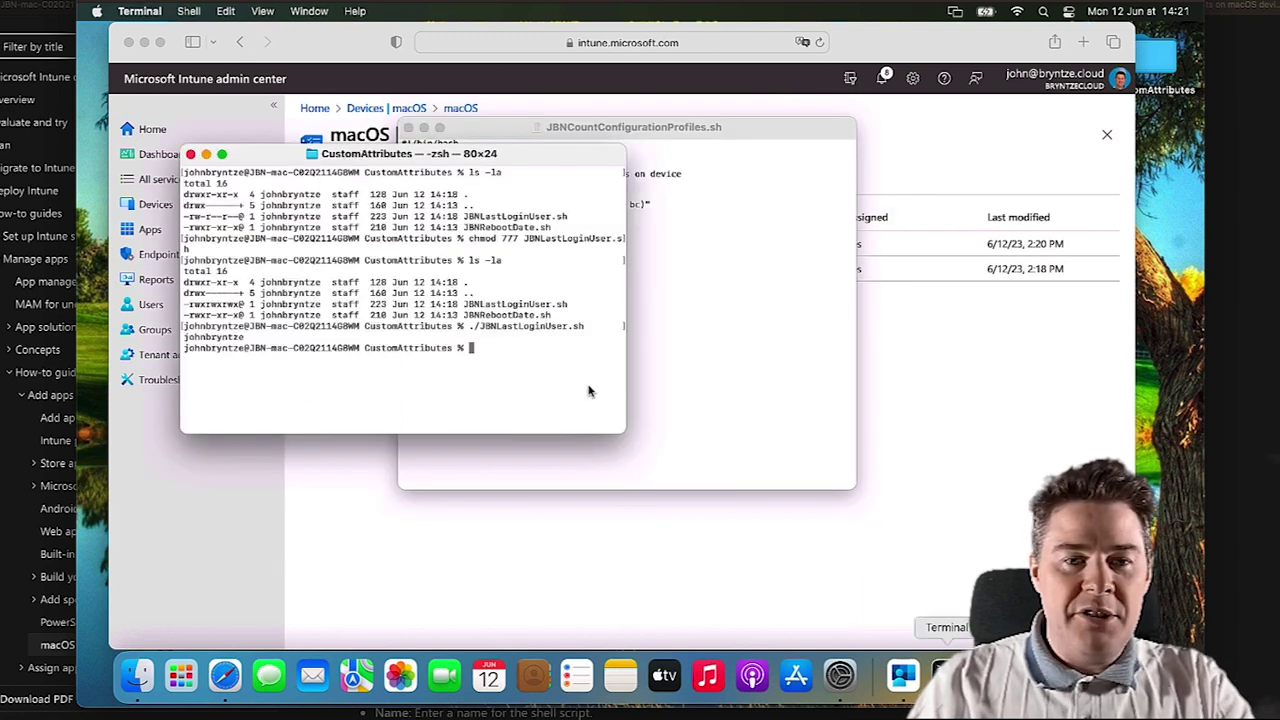
text(chmod 755)
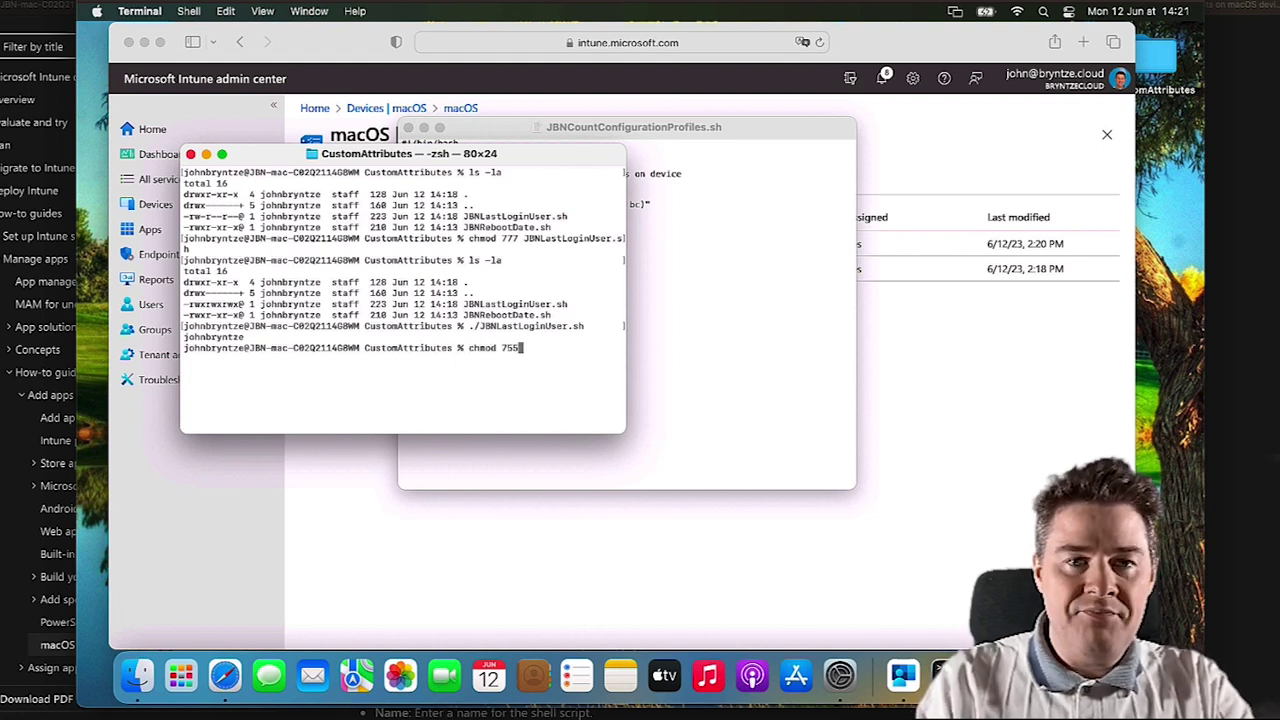
text(JBNC)
key(Tab)
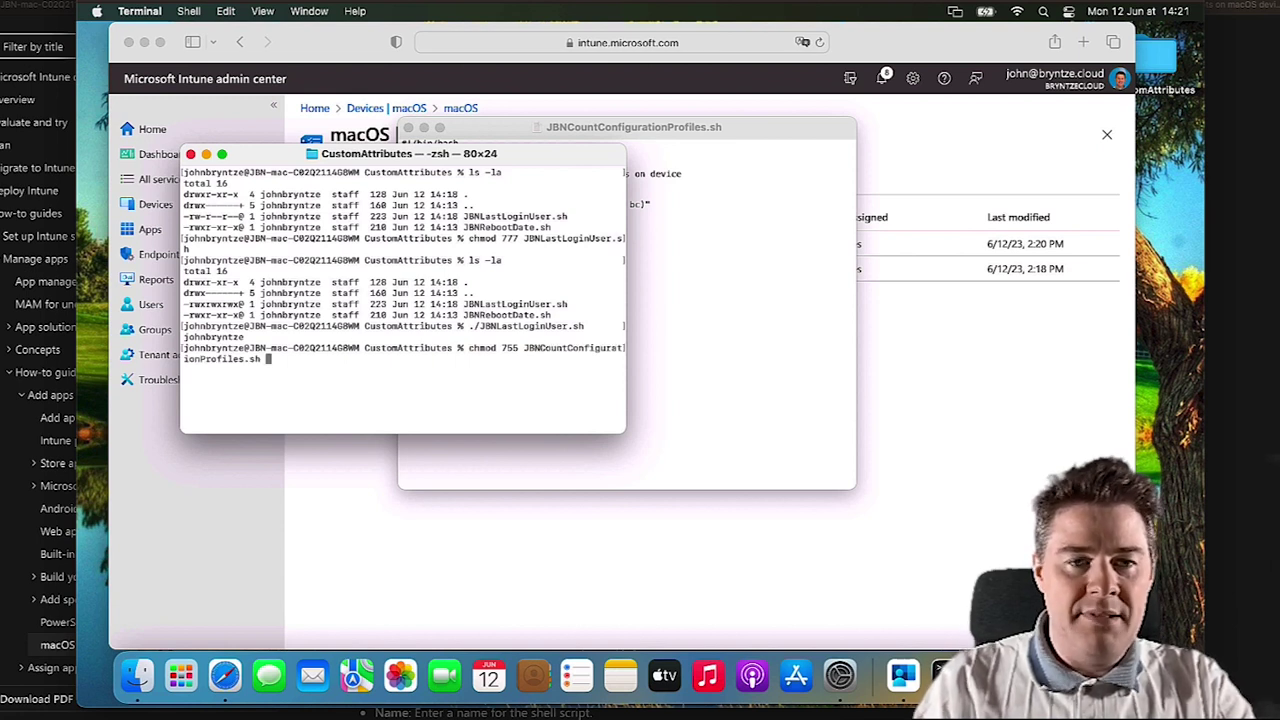
key(Return)
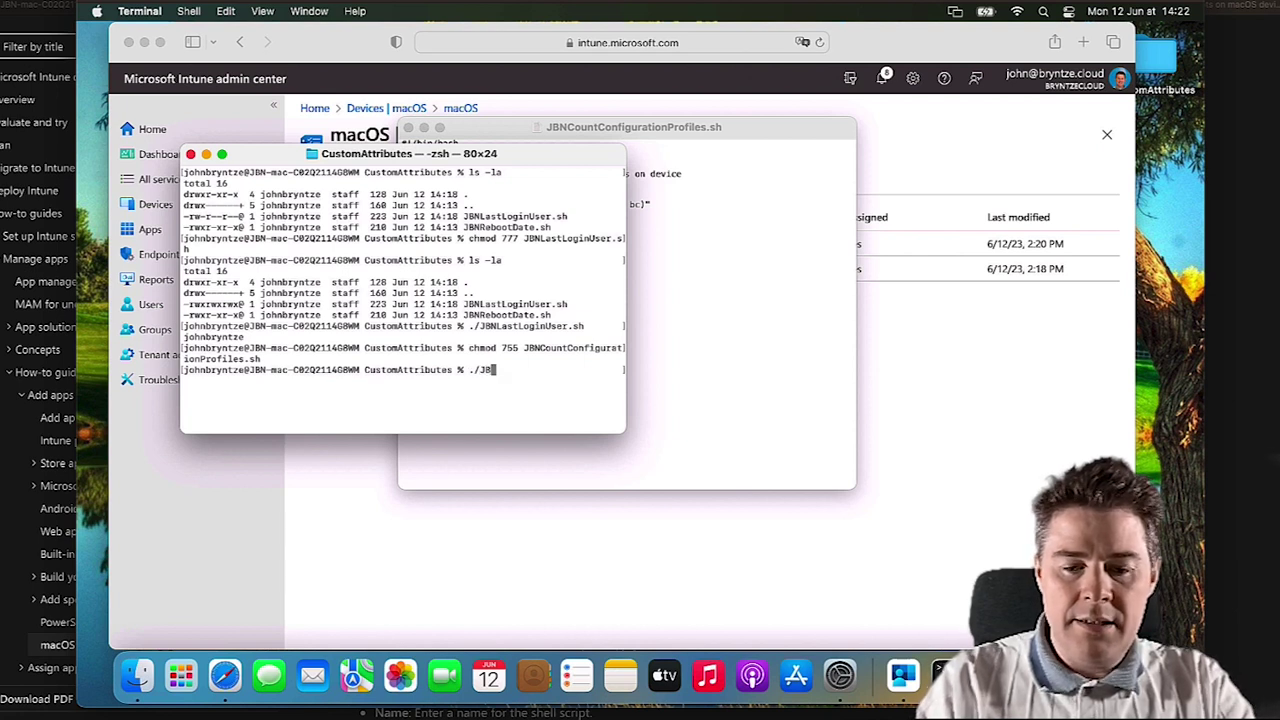
key(Tab)
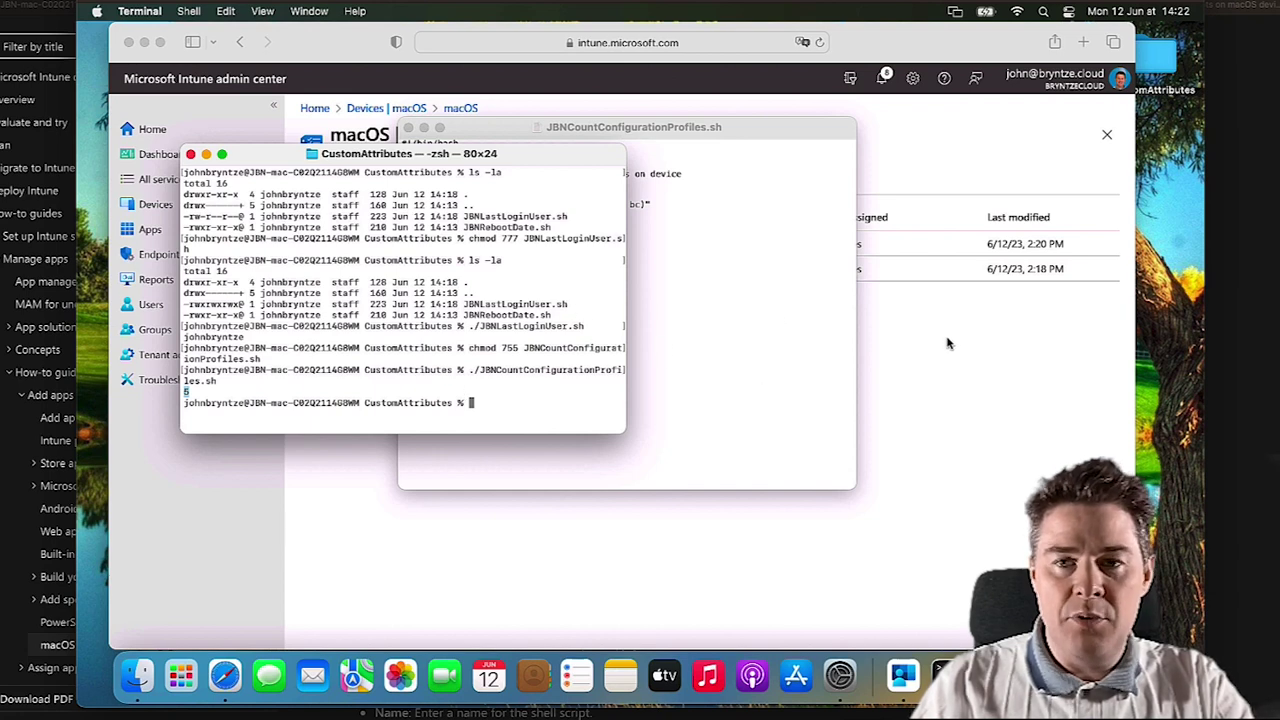
- Switch to Safari and start a custom attribute named "Count Configuration Profiles" with the description "Count how many configuration profiles"
click(888, 347)
click(540, 183)
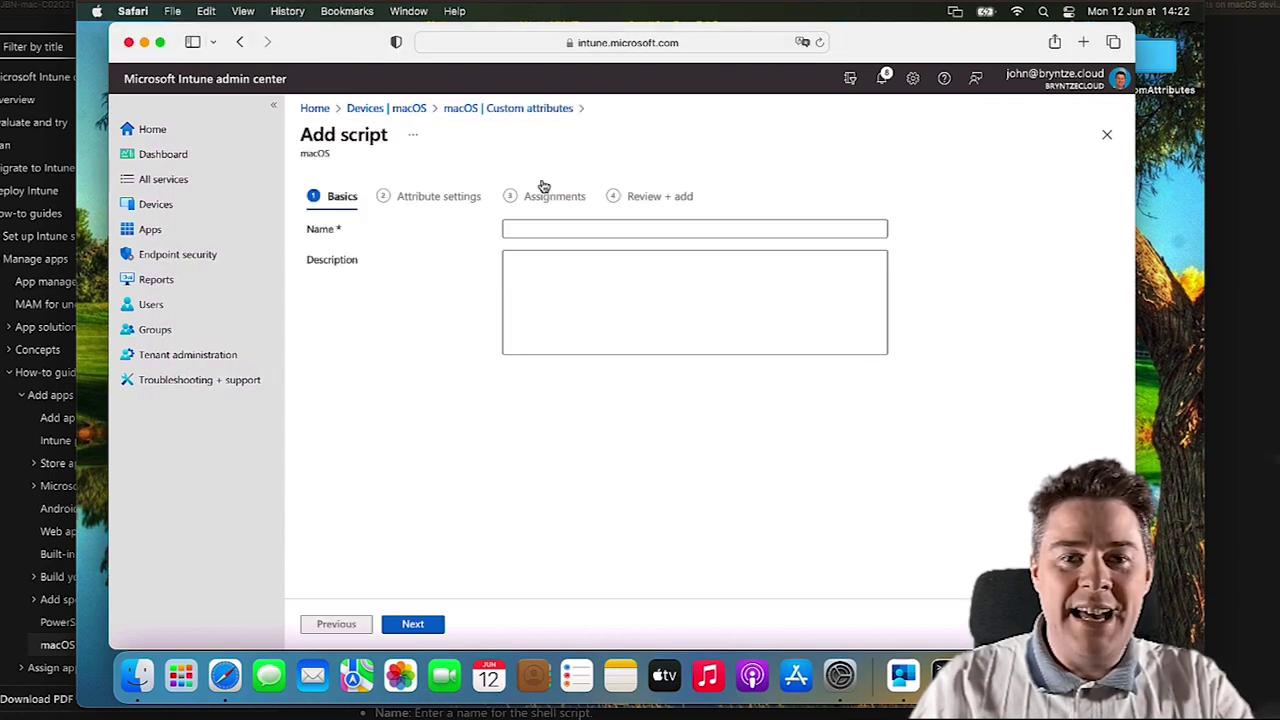
click(531, 228)
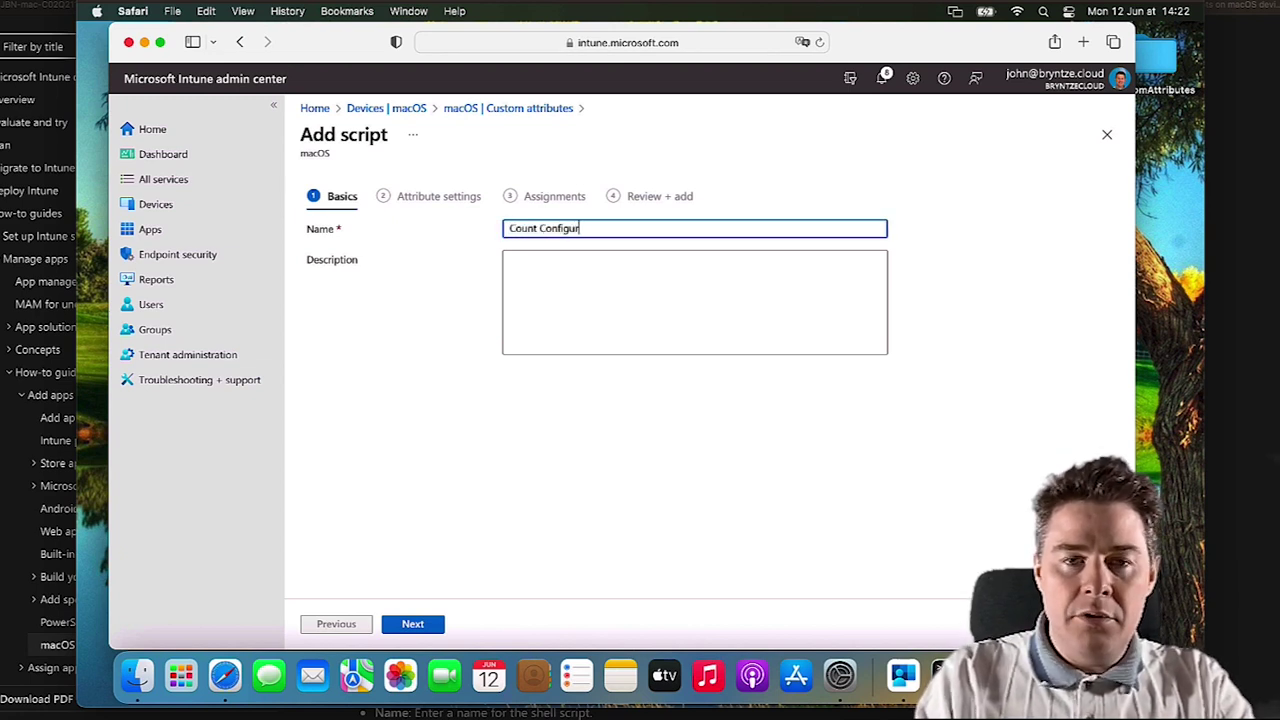
text(Count Configuration Profiles)
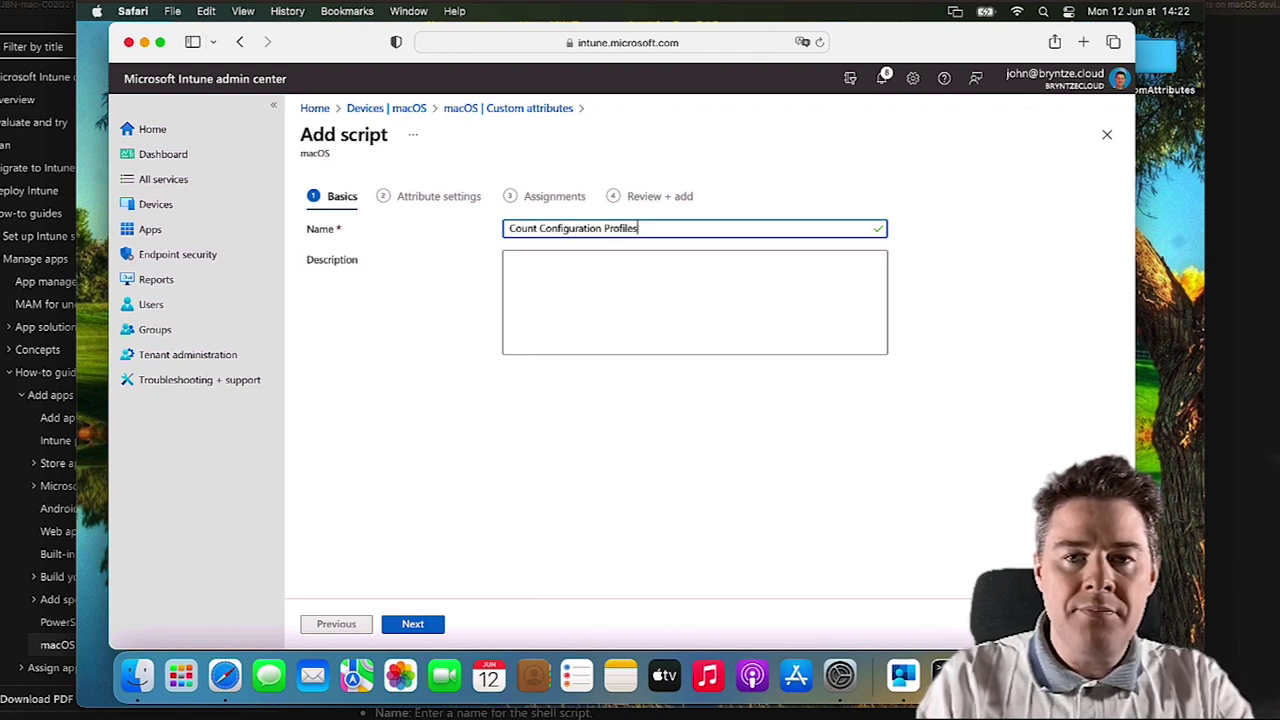
click(510, 260)
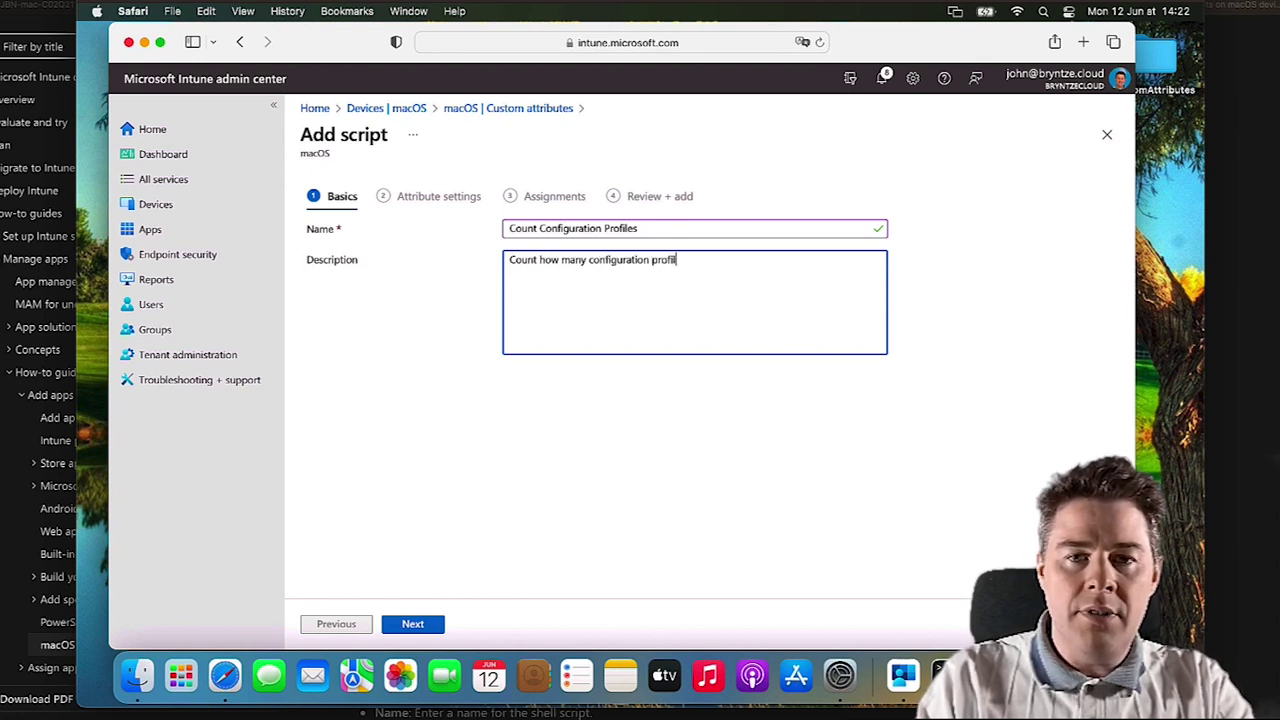
key(Tab)
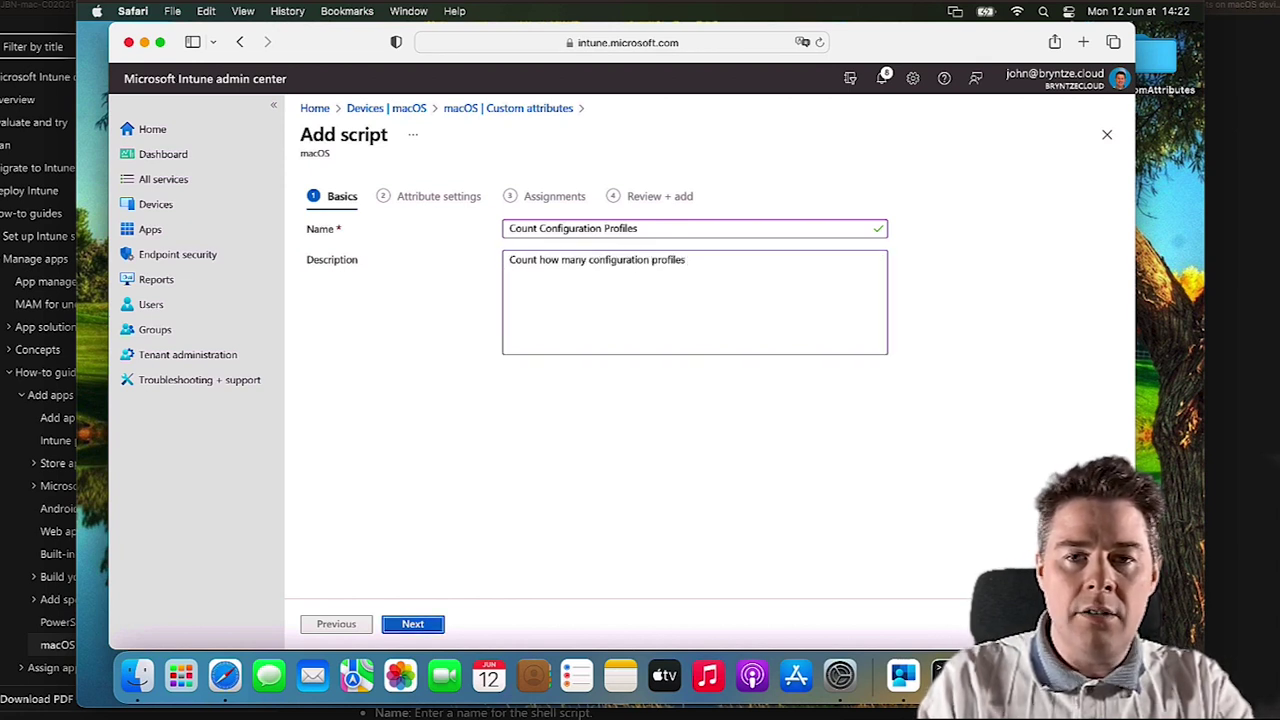
- Complete the description as "Count how many configuration profiles are installed" and set the attribute's data type to Integer
click(710, 261)
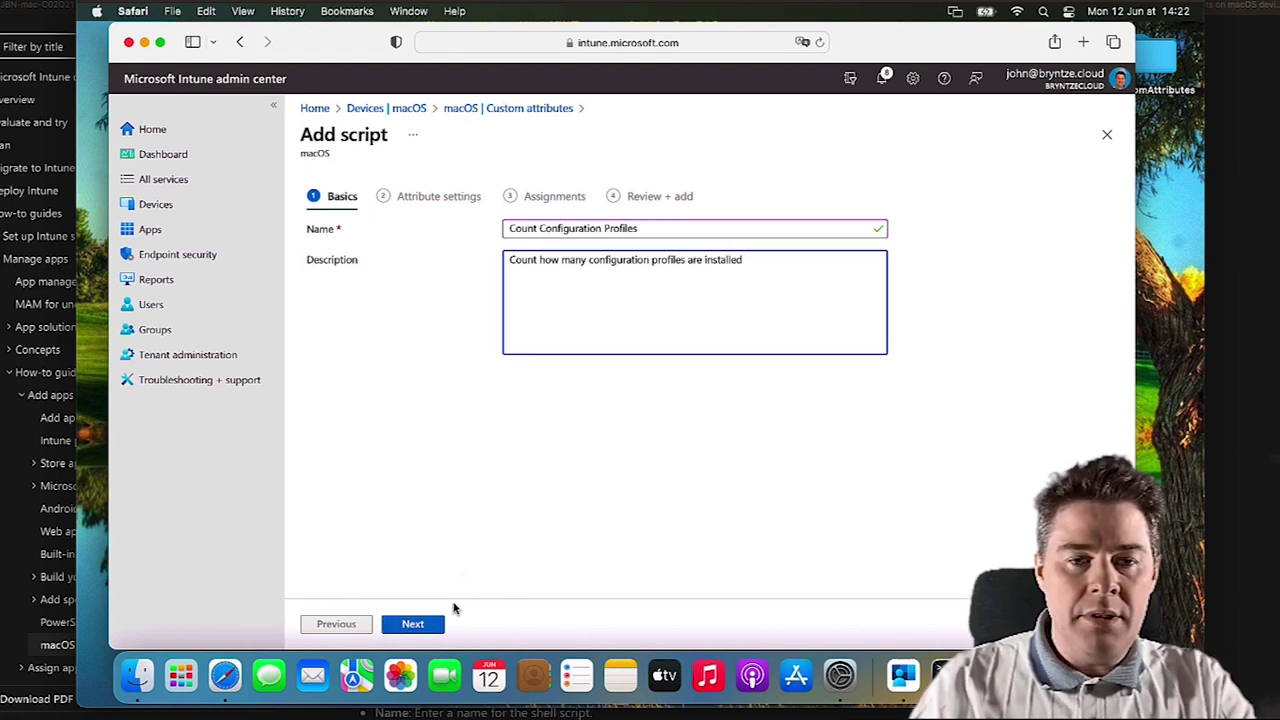
click(415, 623)
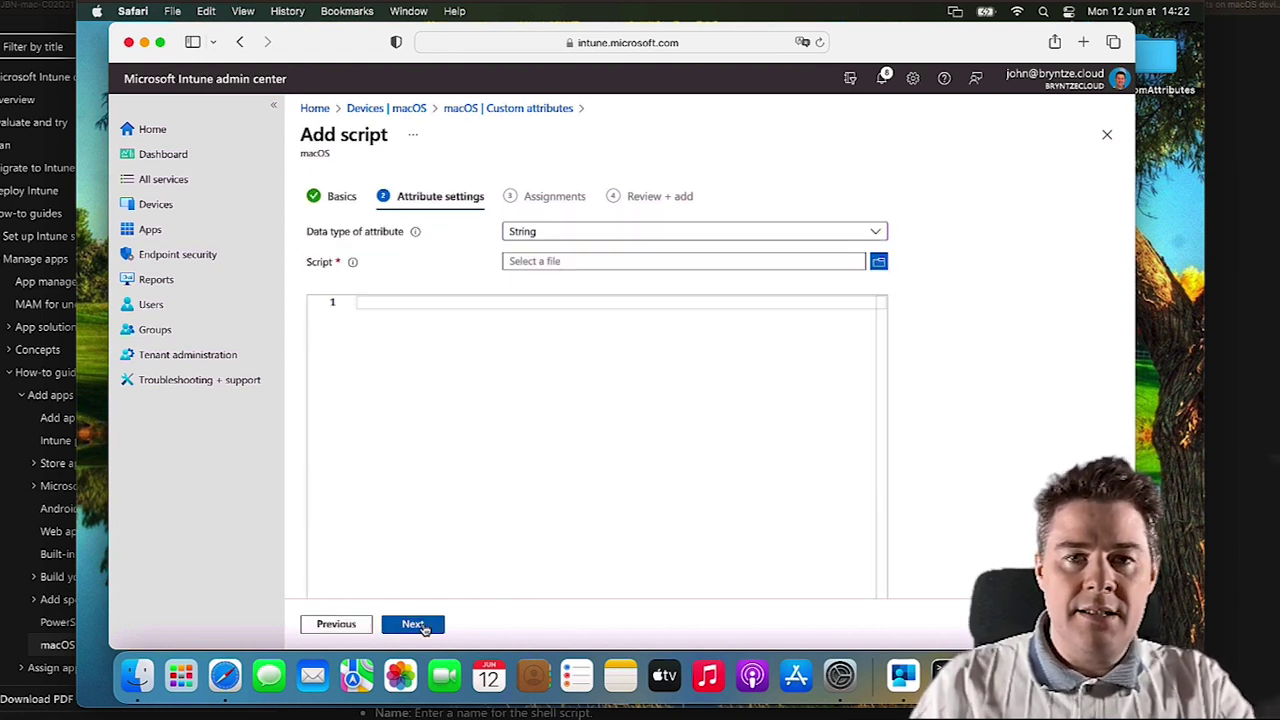
click(532, 241)
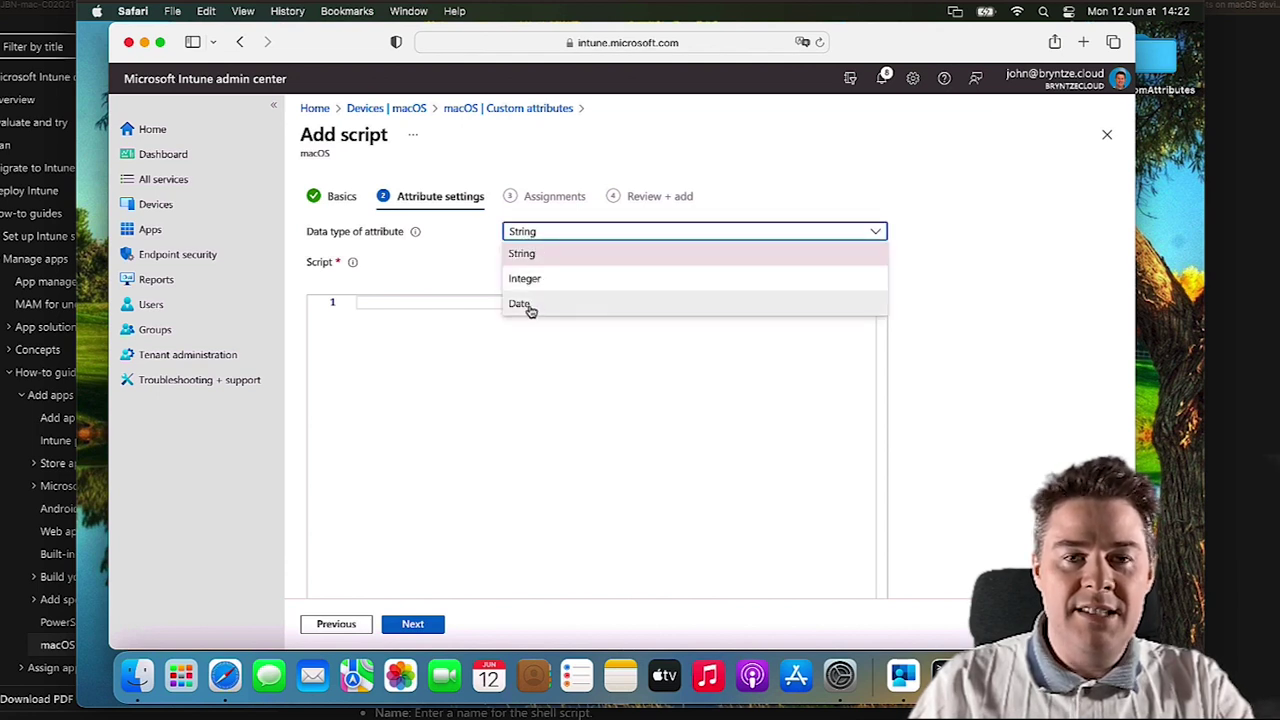
click(528, 287)
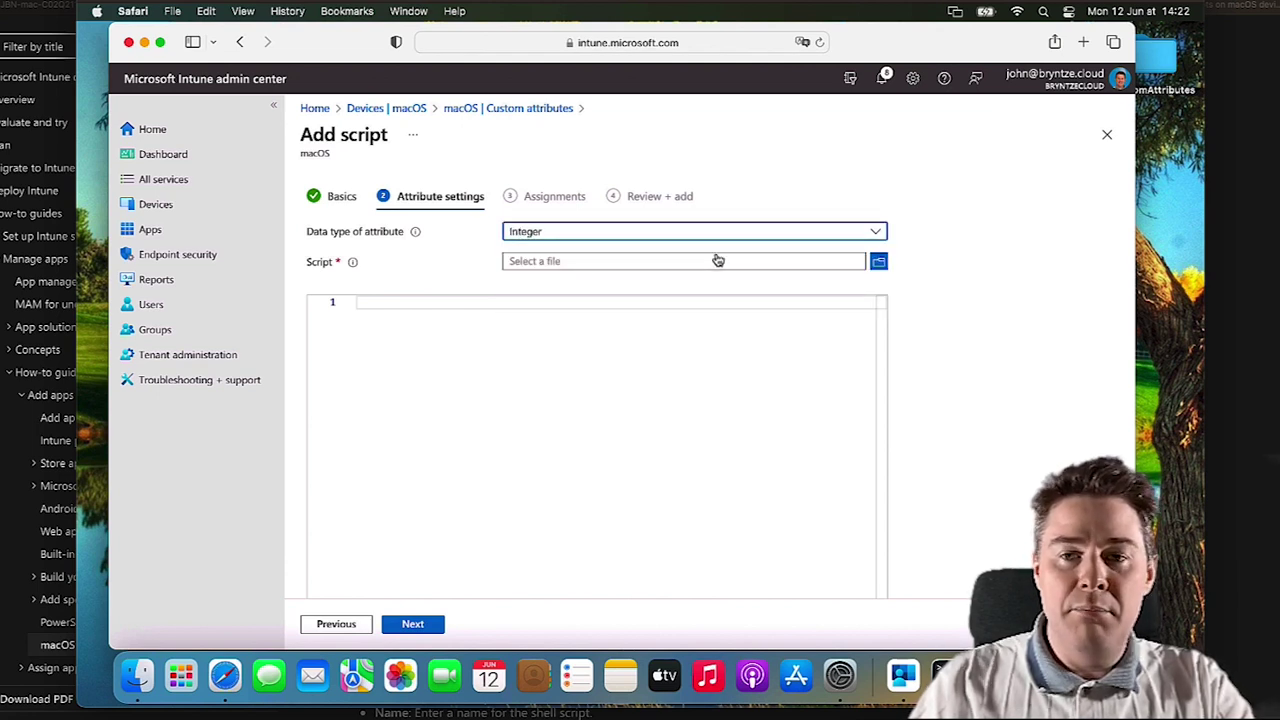
- Upload JBNCountConfigurationProfiles.sh as the custom attribute's script and continue to the assignments
click(877, 262)
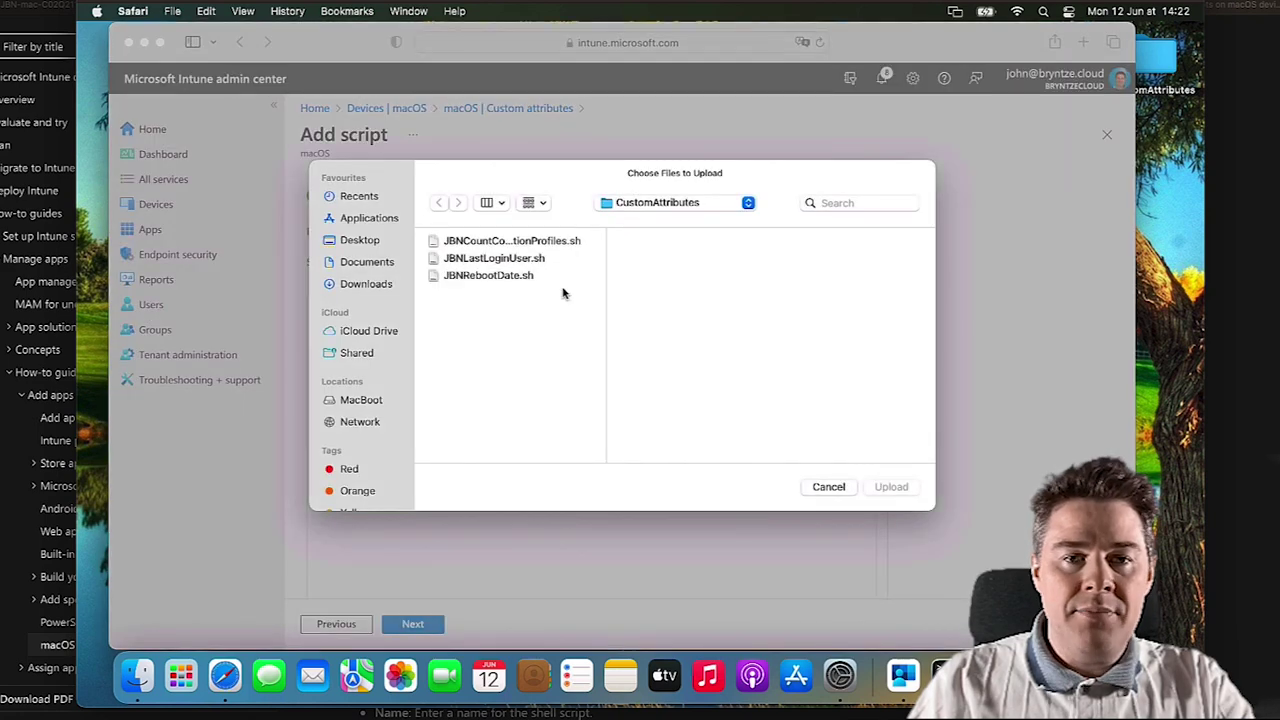
double_click(512, 245)
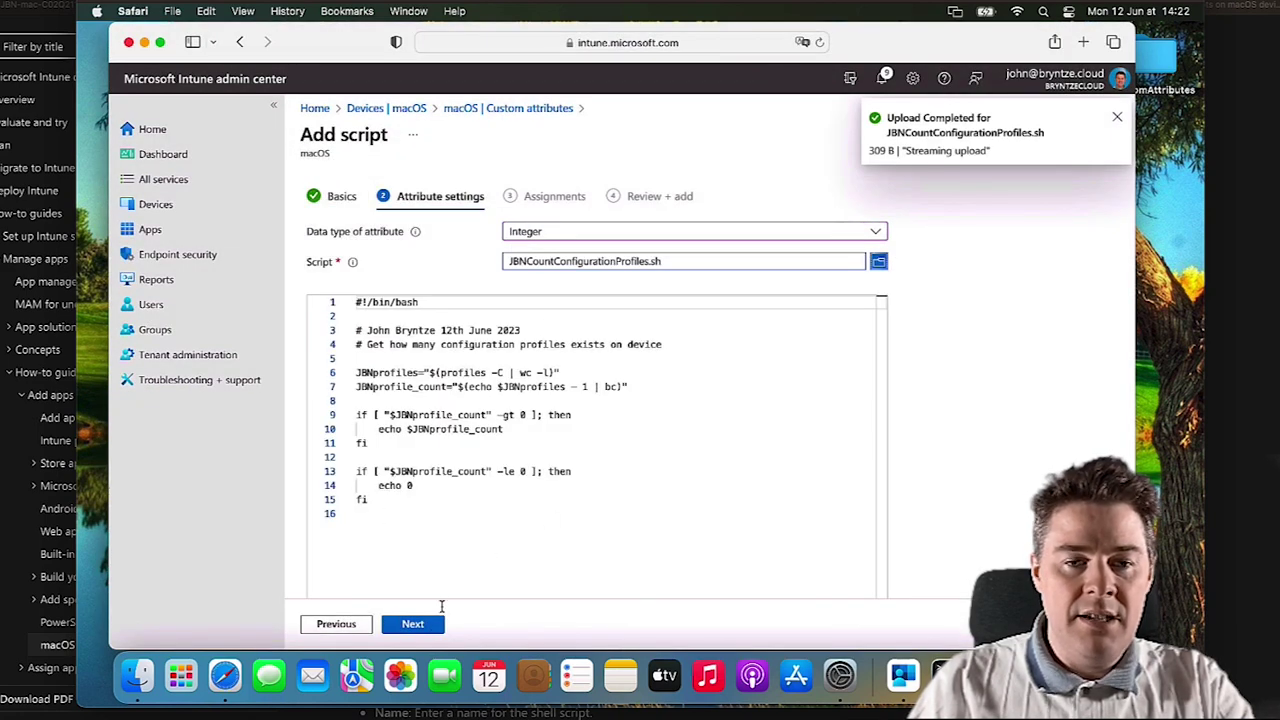
click(414, 624)
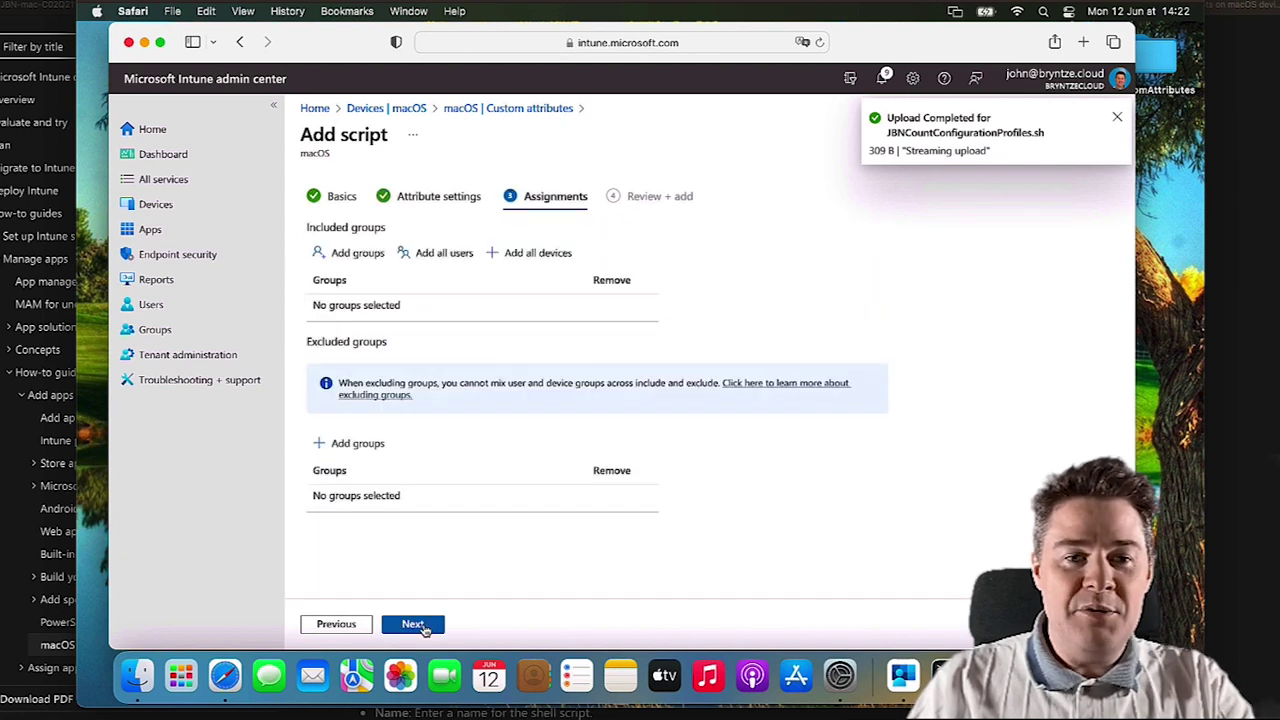
- Assign the custom attribute to the JBN - All macOS Devices group and add it
click(362, 253)
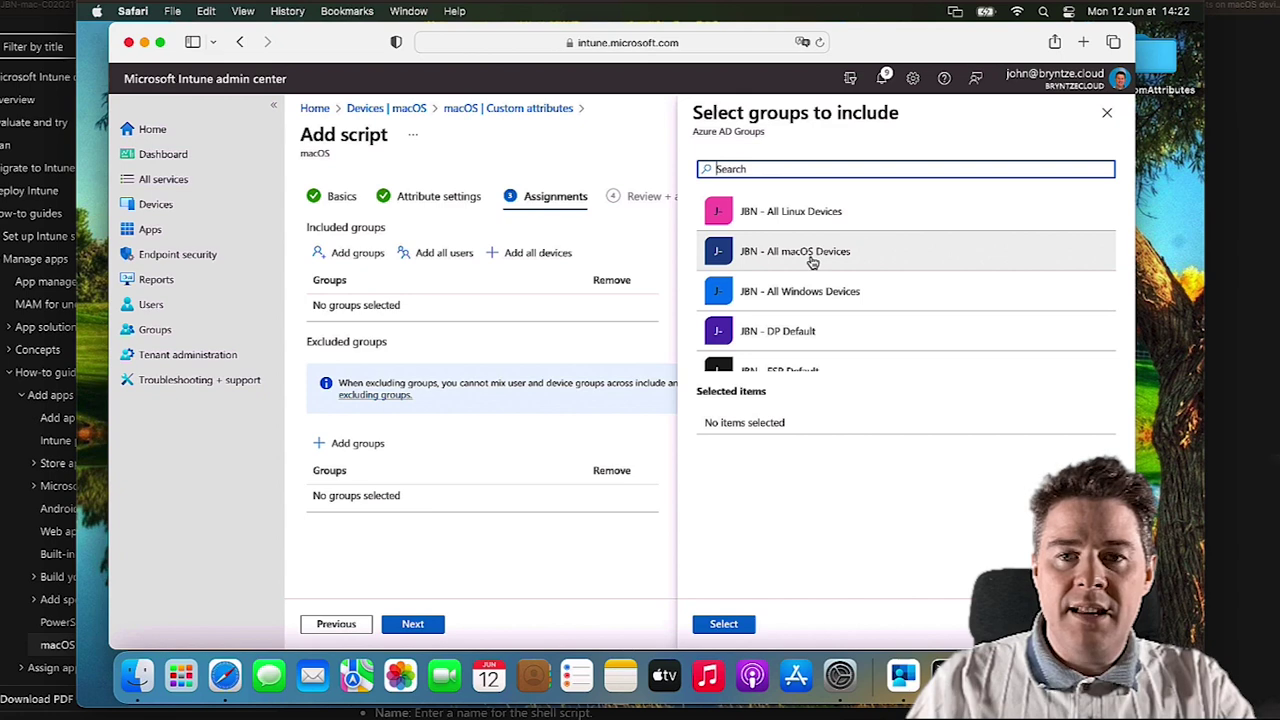
click(812, 258)
click(733, 626)
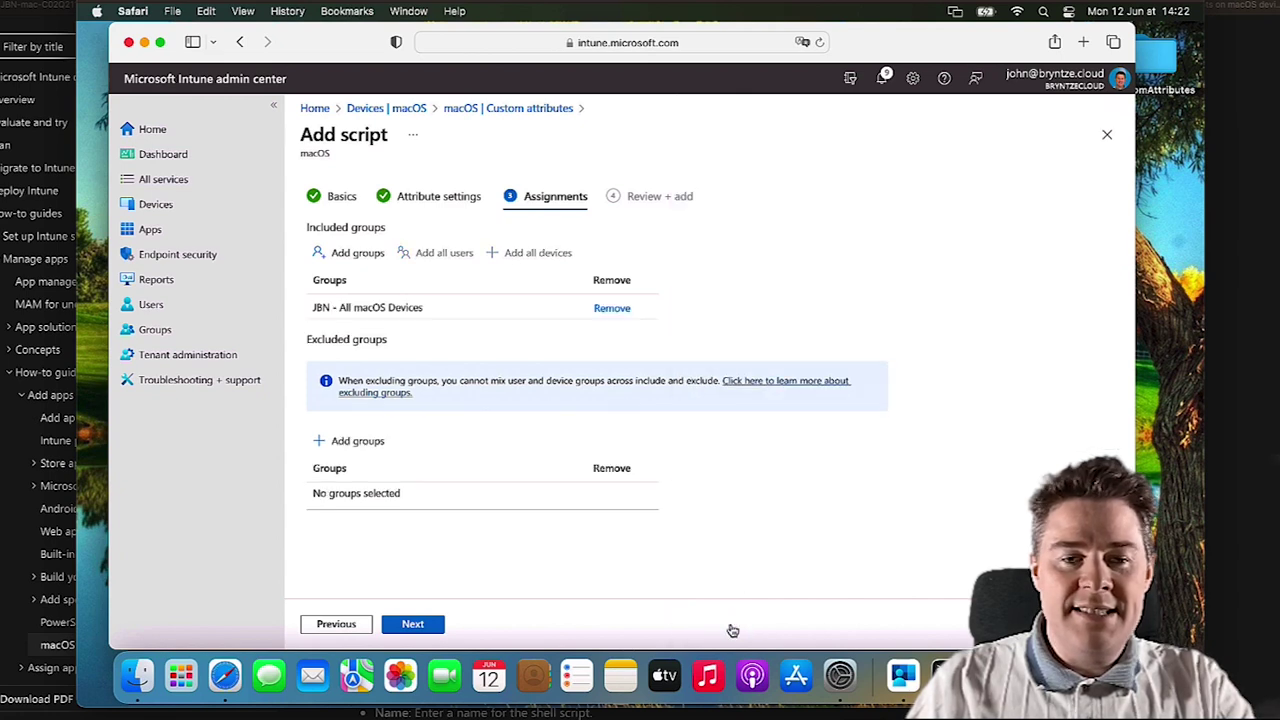
click(420, 624)
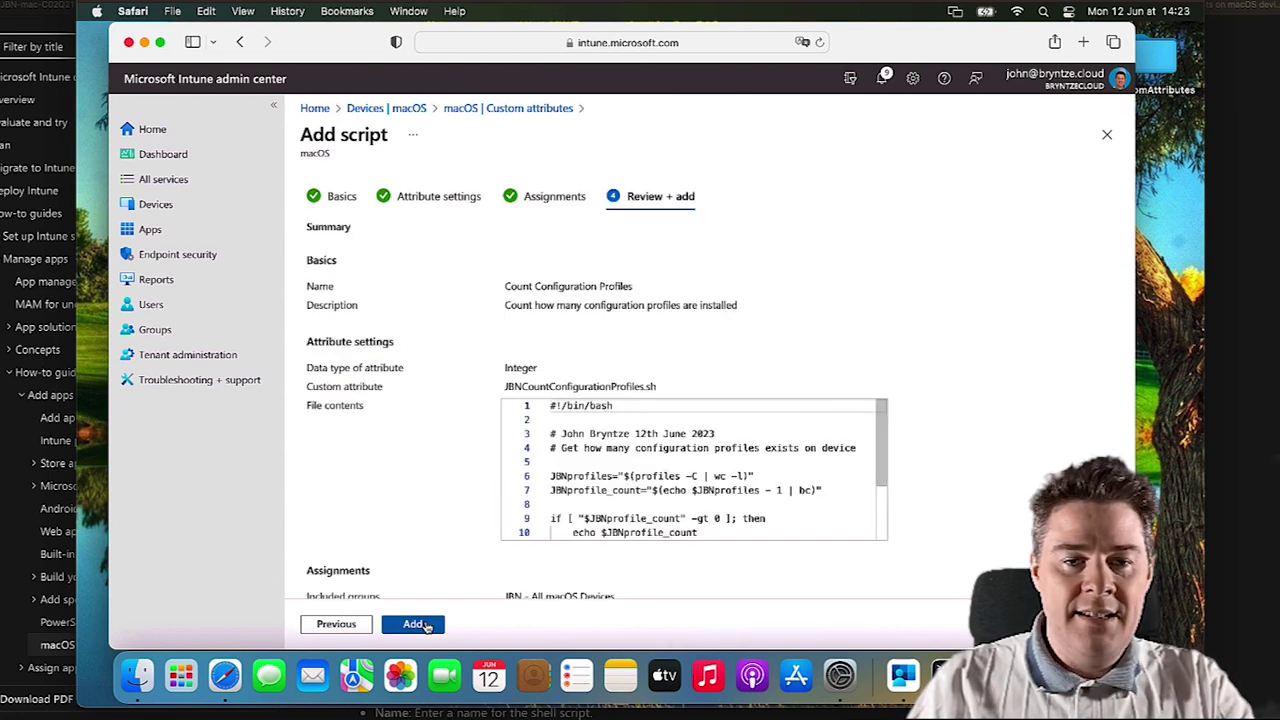
click(424, 625)
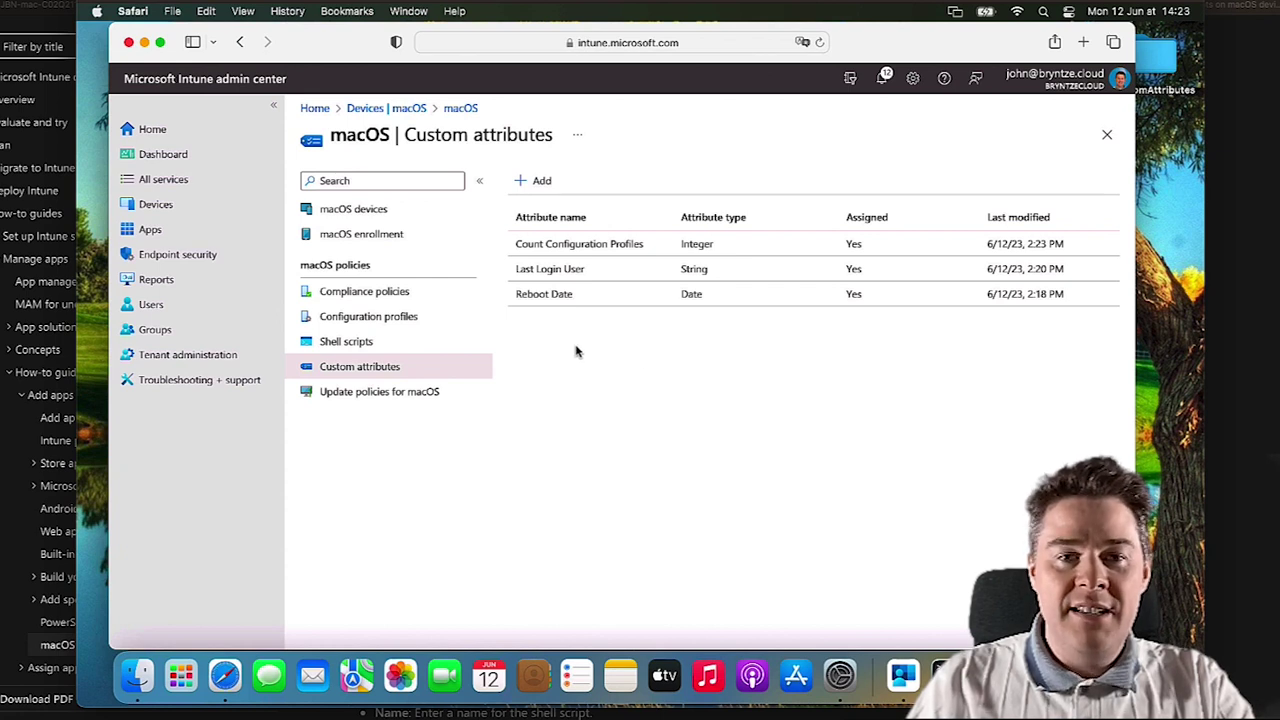
- Open the Reboot Date attribute and look through its properties, overview and device status
click(549, 297)
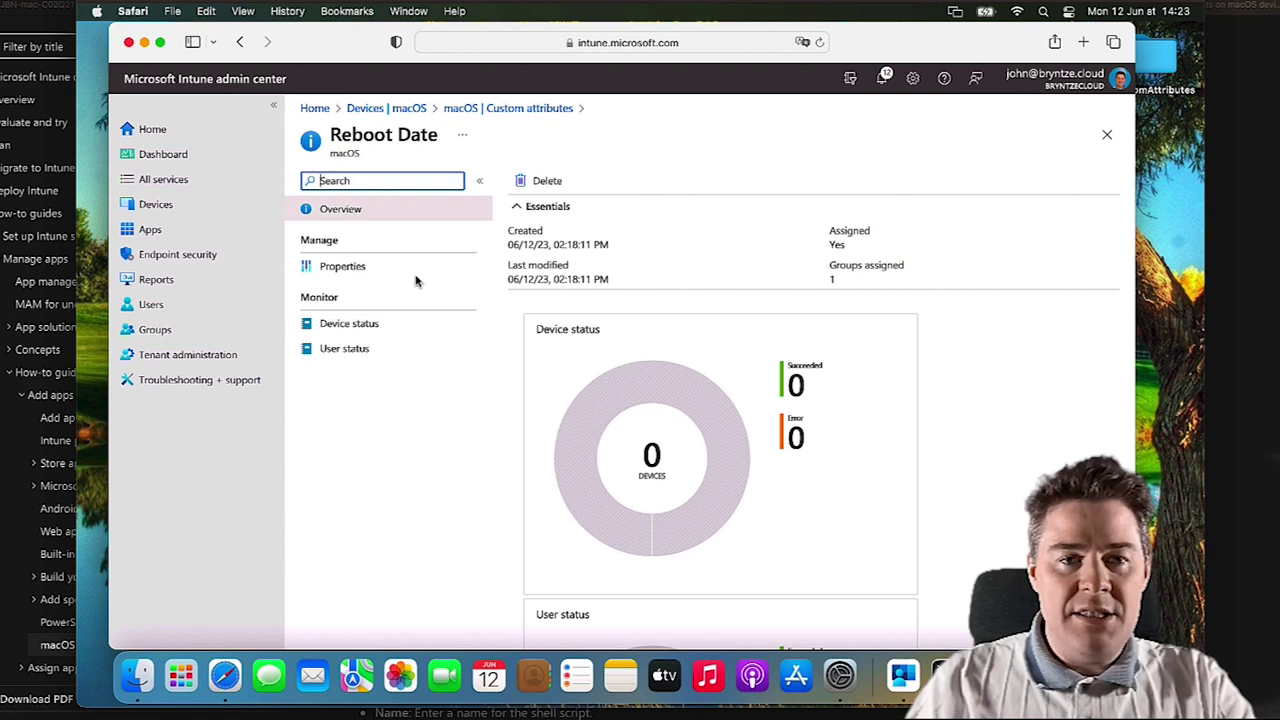
click(330, 271)
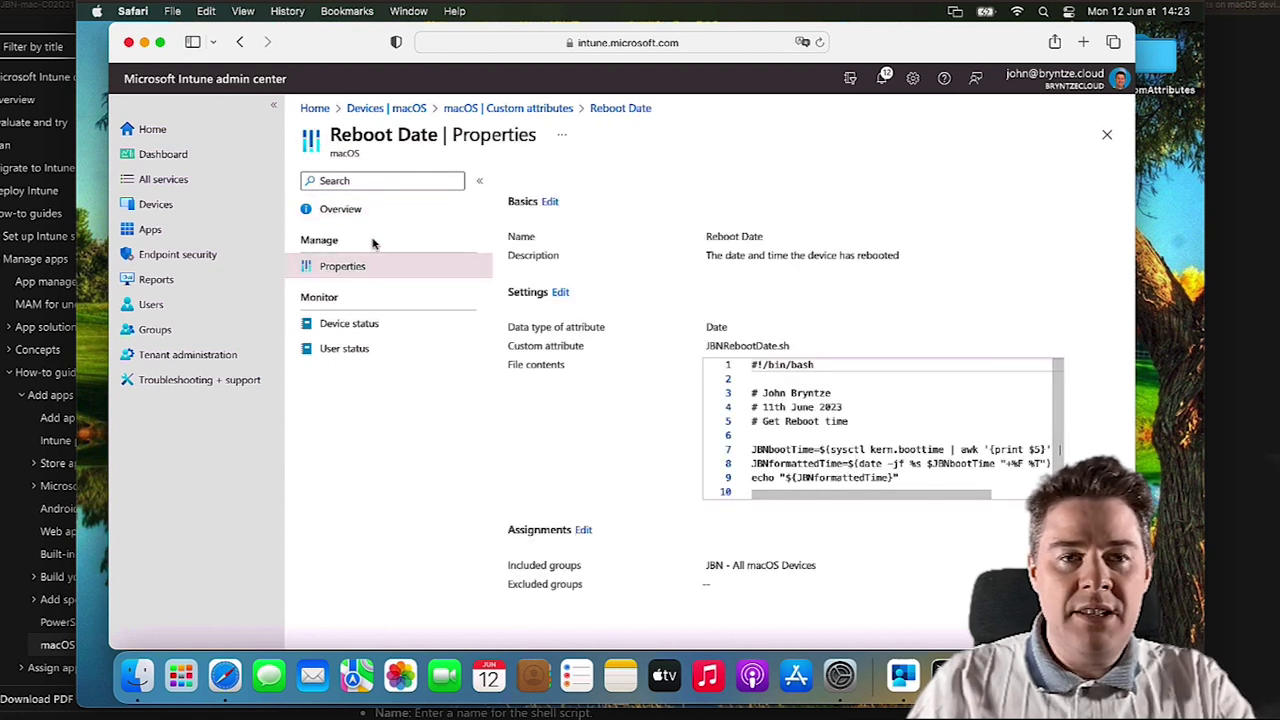
click(344, 219)
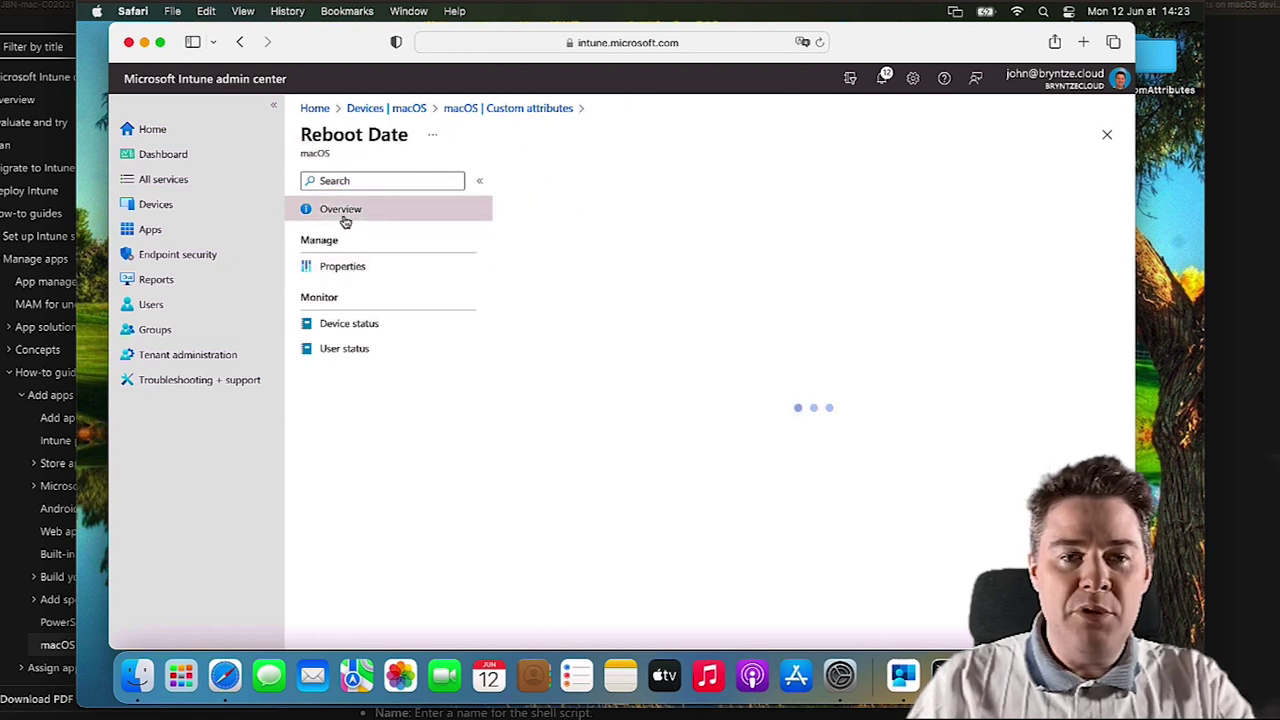
click(350, 323)
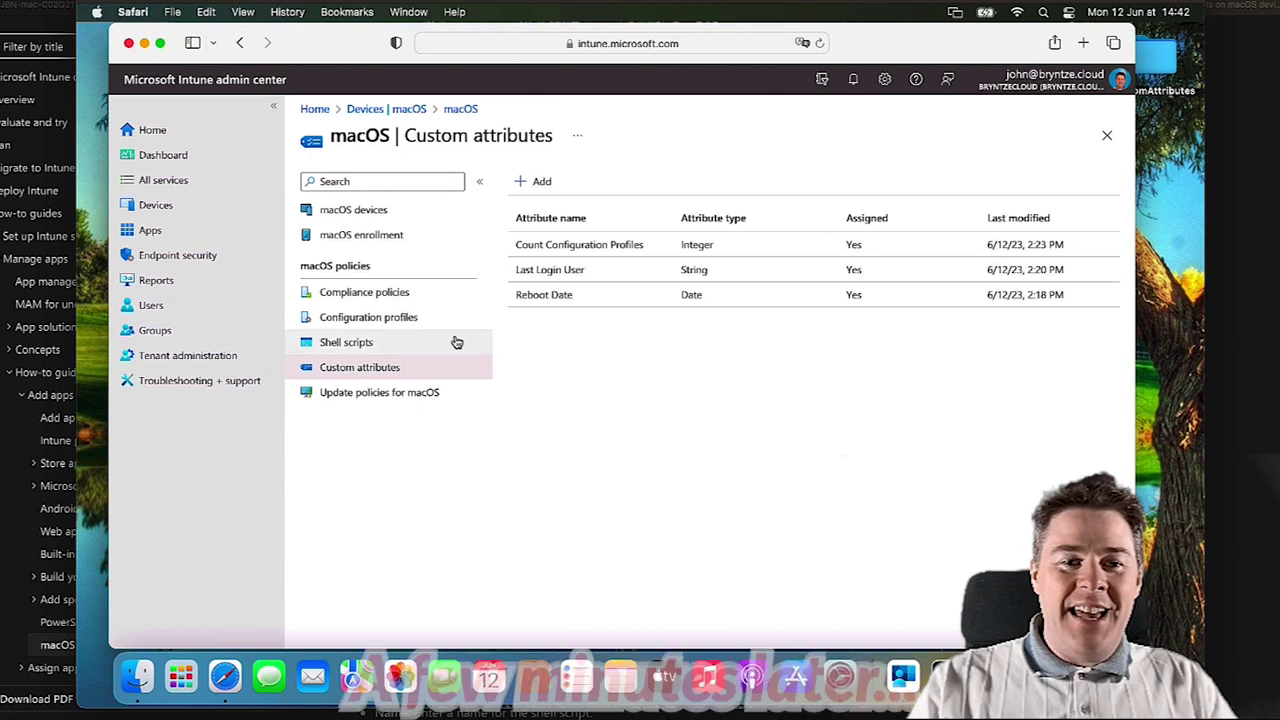
- View the device status of Count Configuration Profiles and compare its result with the Profiles list in System Preferences
click(586, 254)
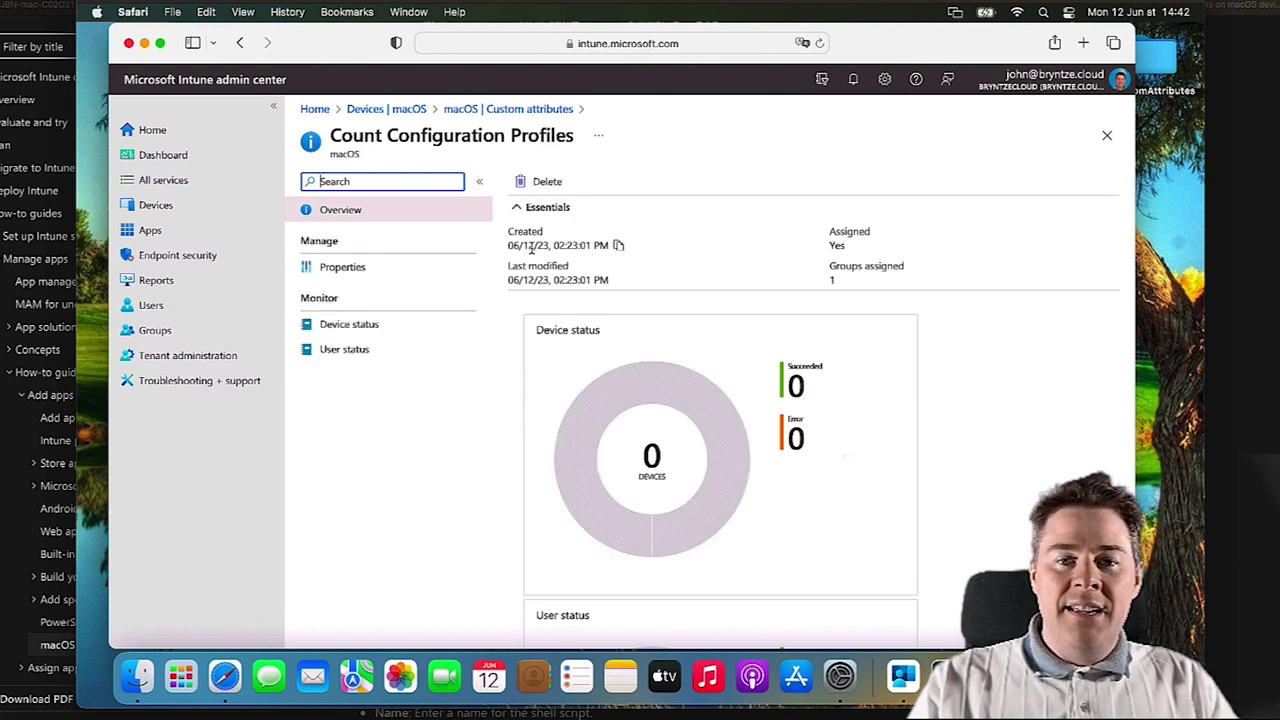
click(364, 326)
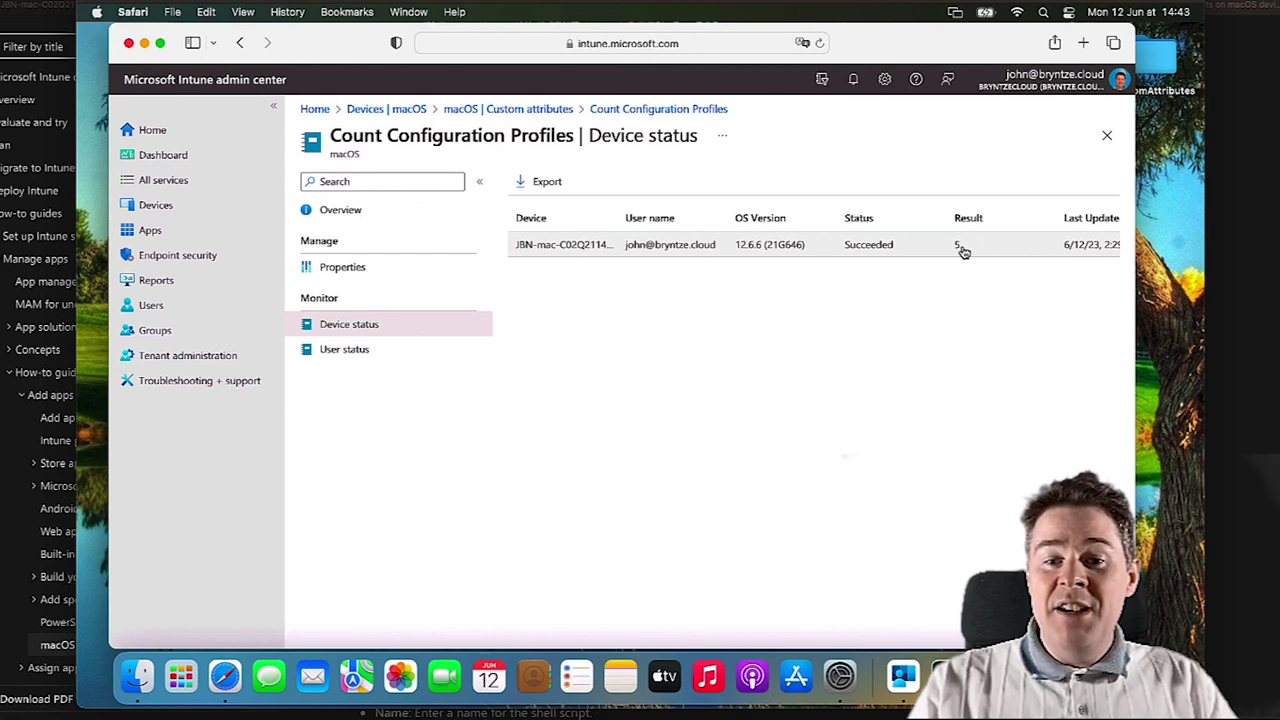
click(840, 676)
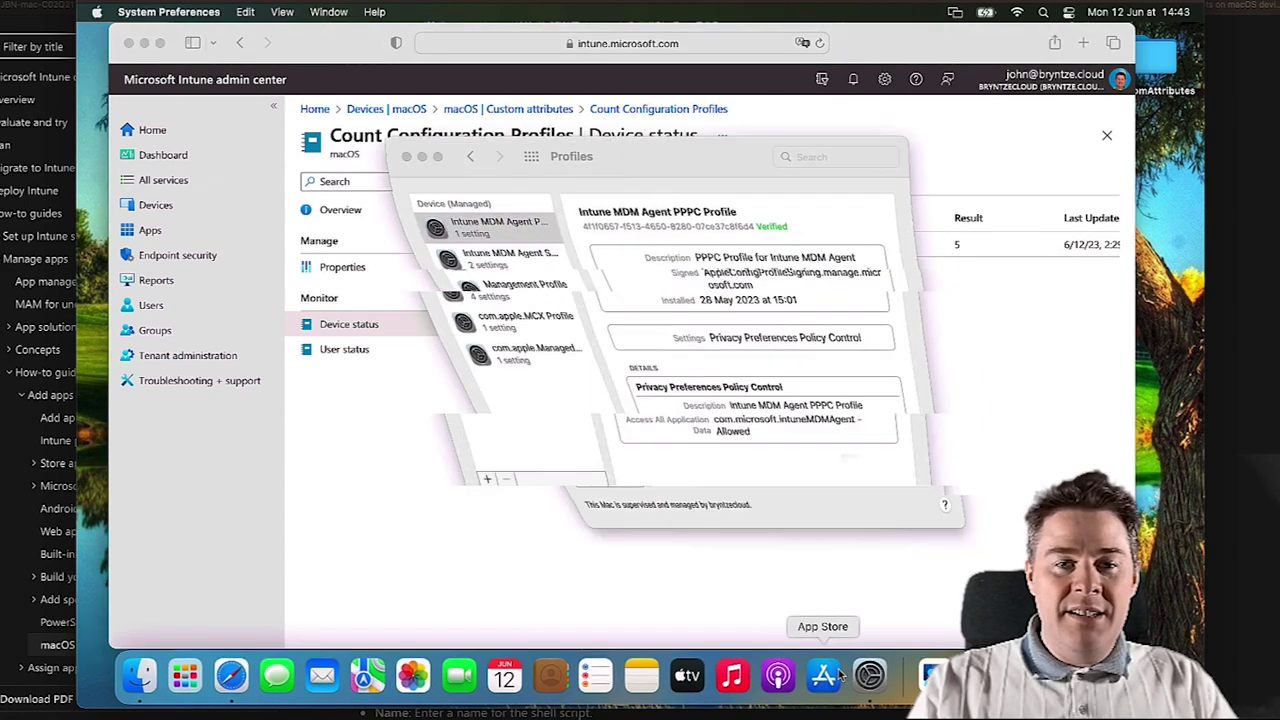
click(997, 342)
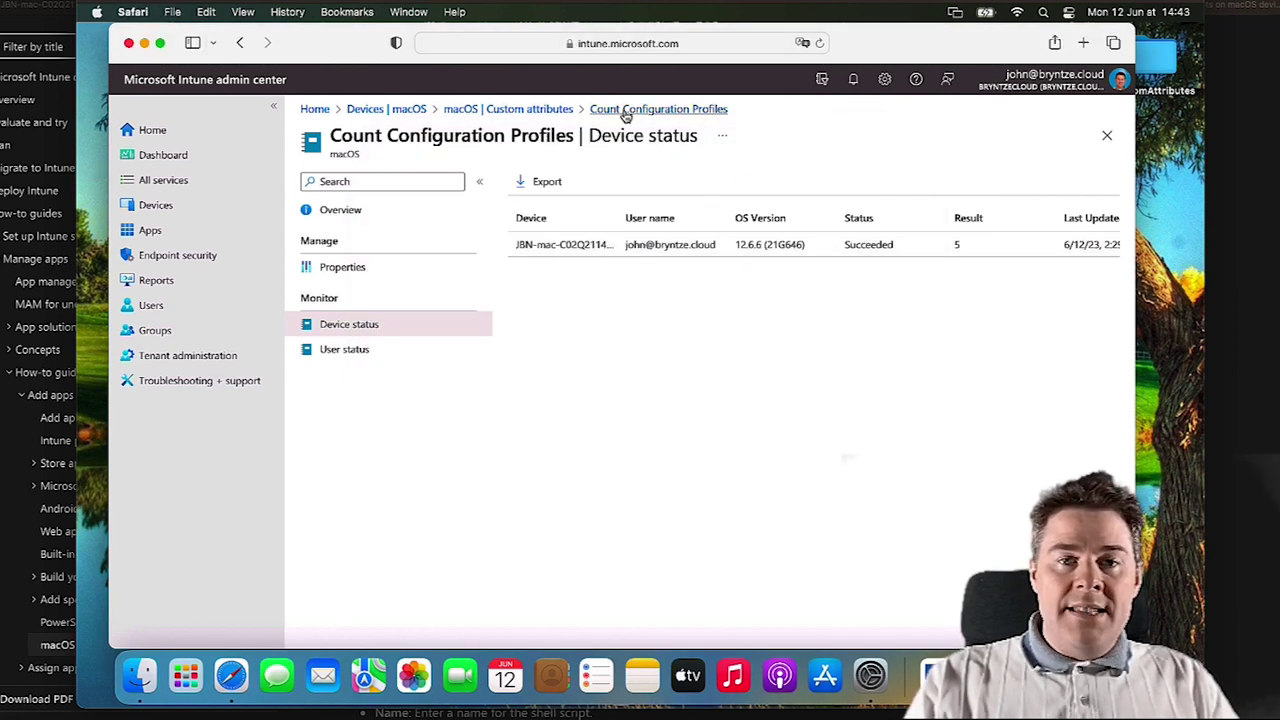
- Return to the custom attributes list and view the device status of Last Login User
click(545, 110)
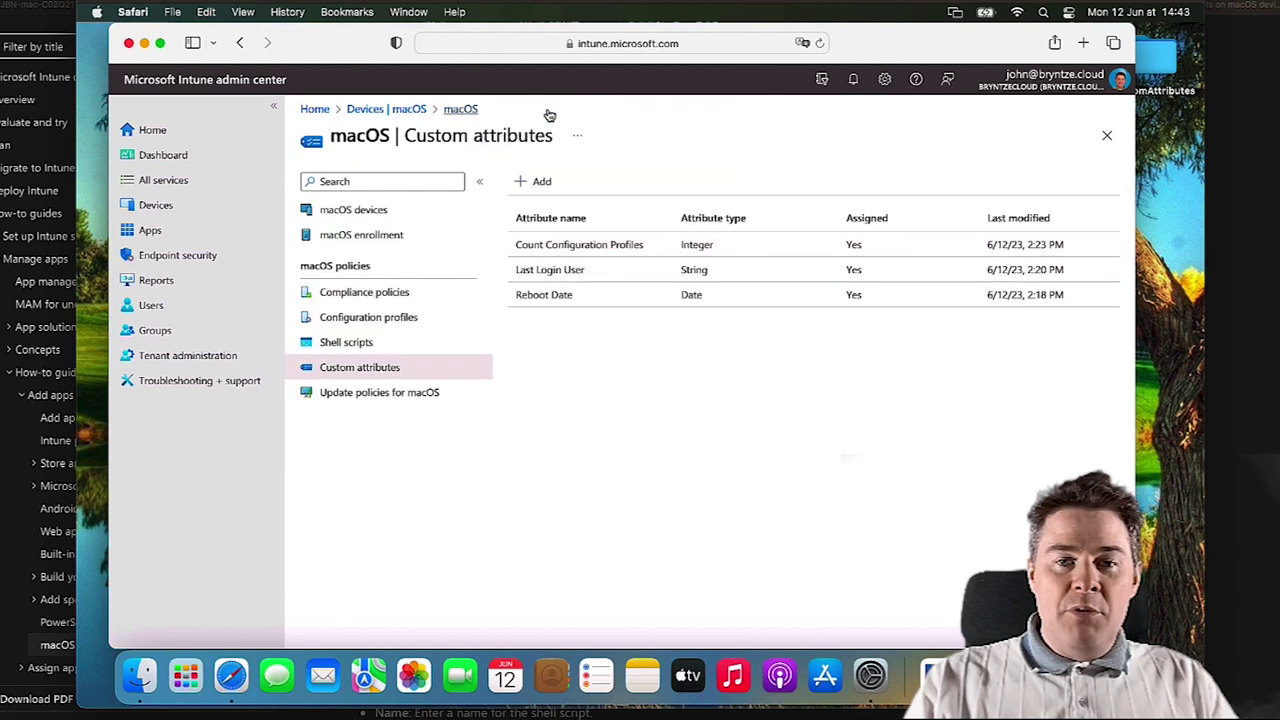
click(548, 272)
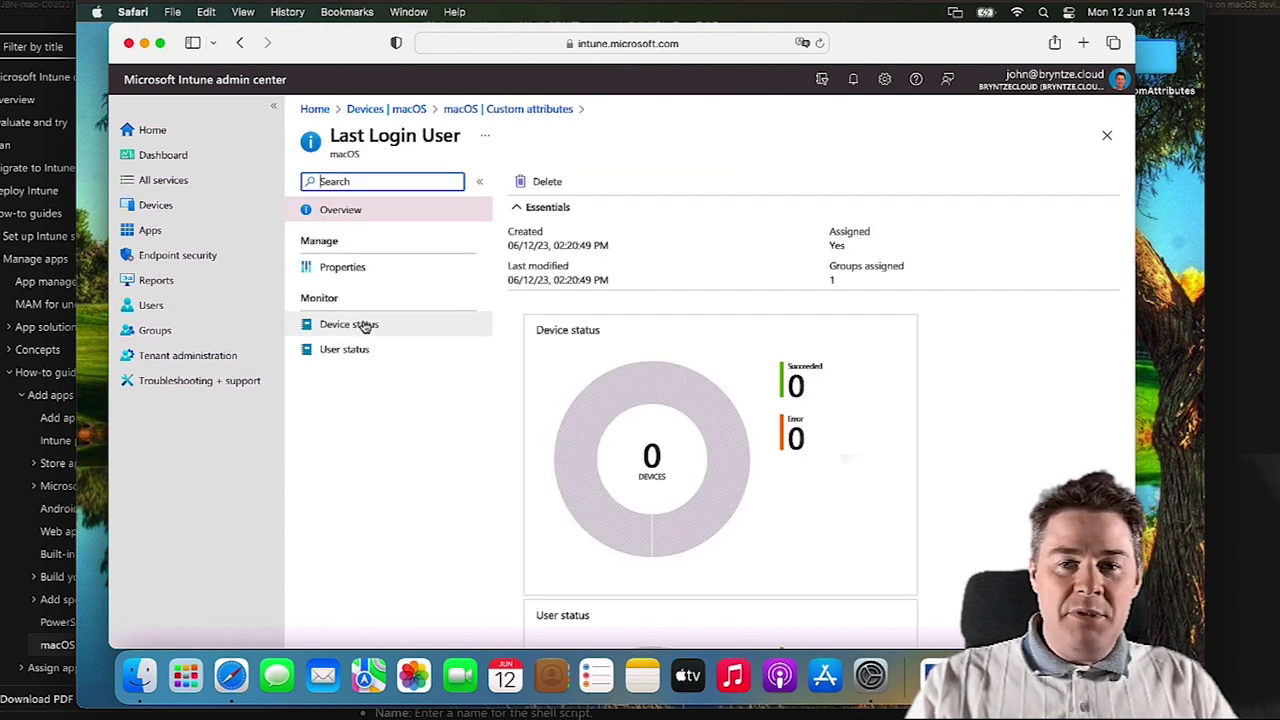
click(366, 325)
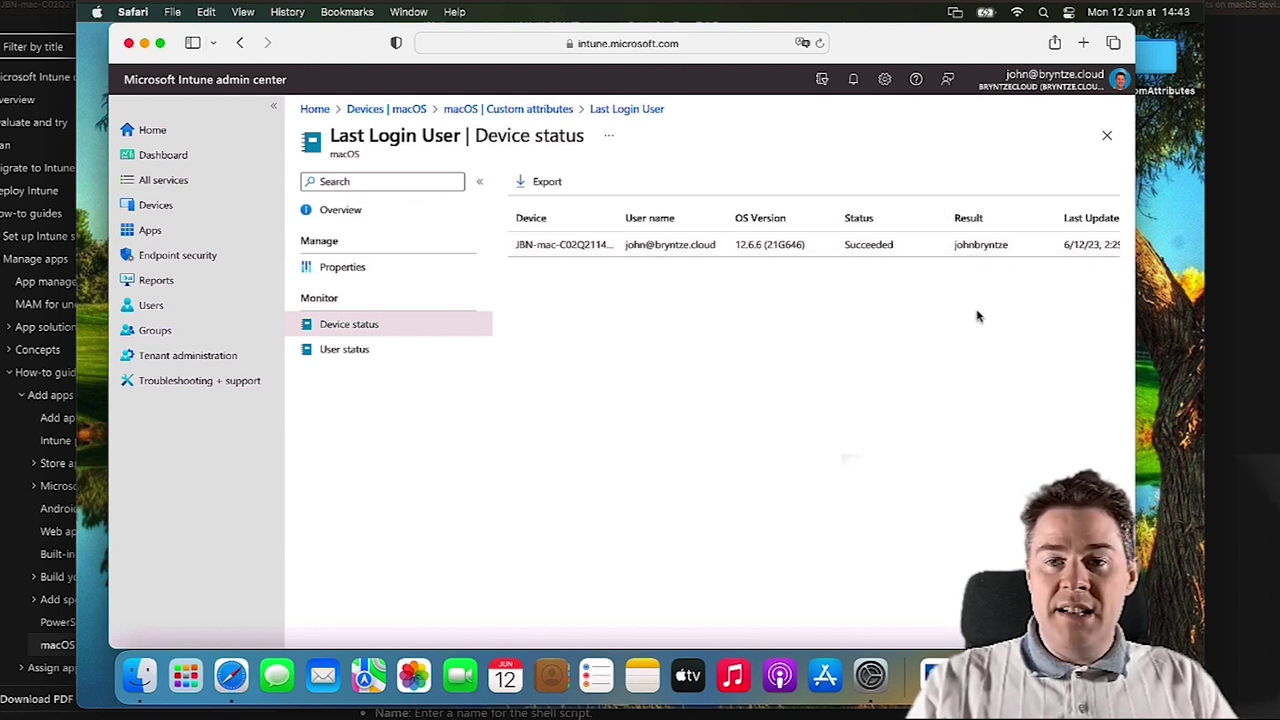
- Check the properties and device status of the Reboot Date attribute, and return to the custom attributes list
click(546, 110)
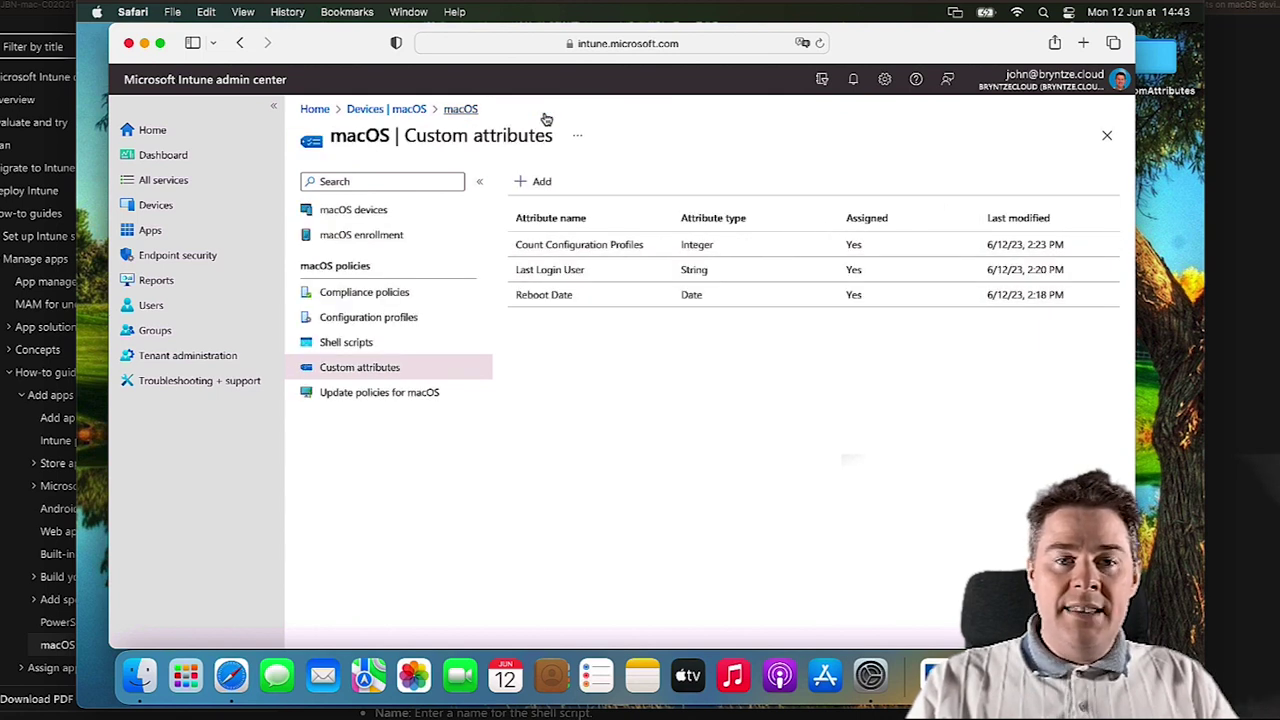
click(546, 295)
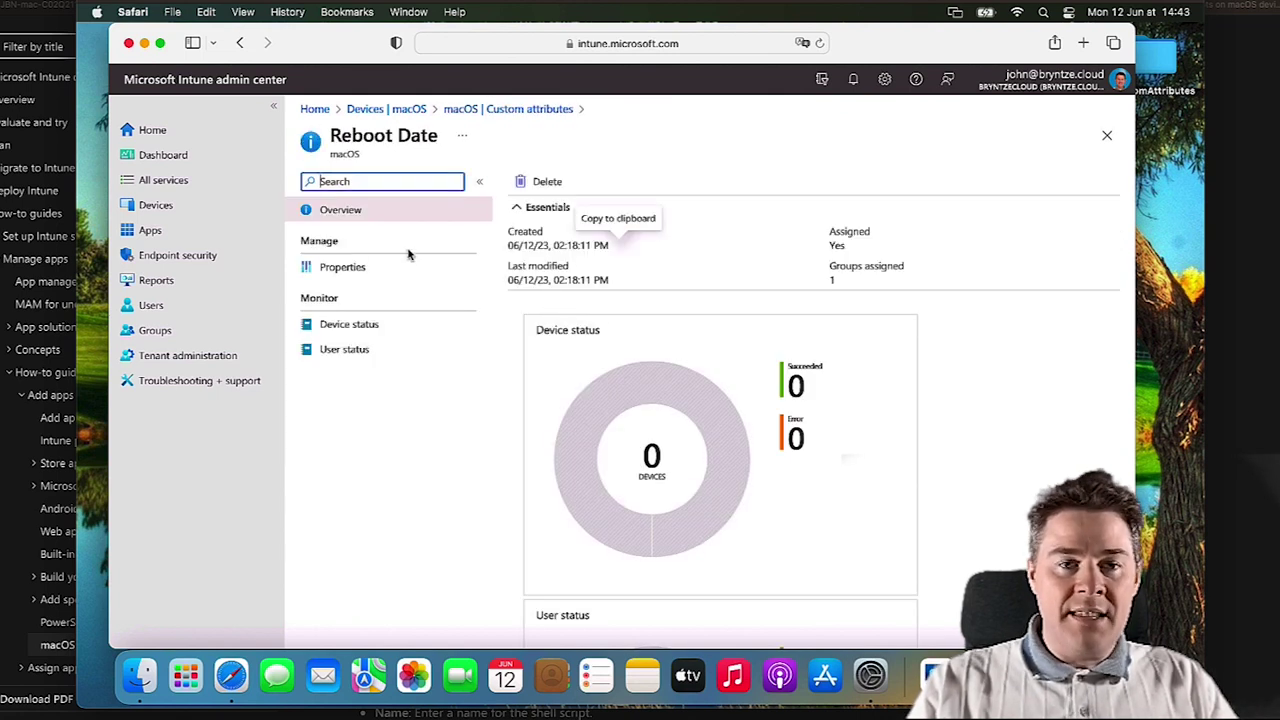
click(353, 266)
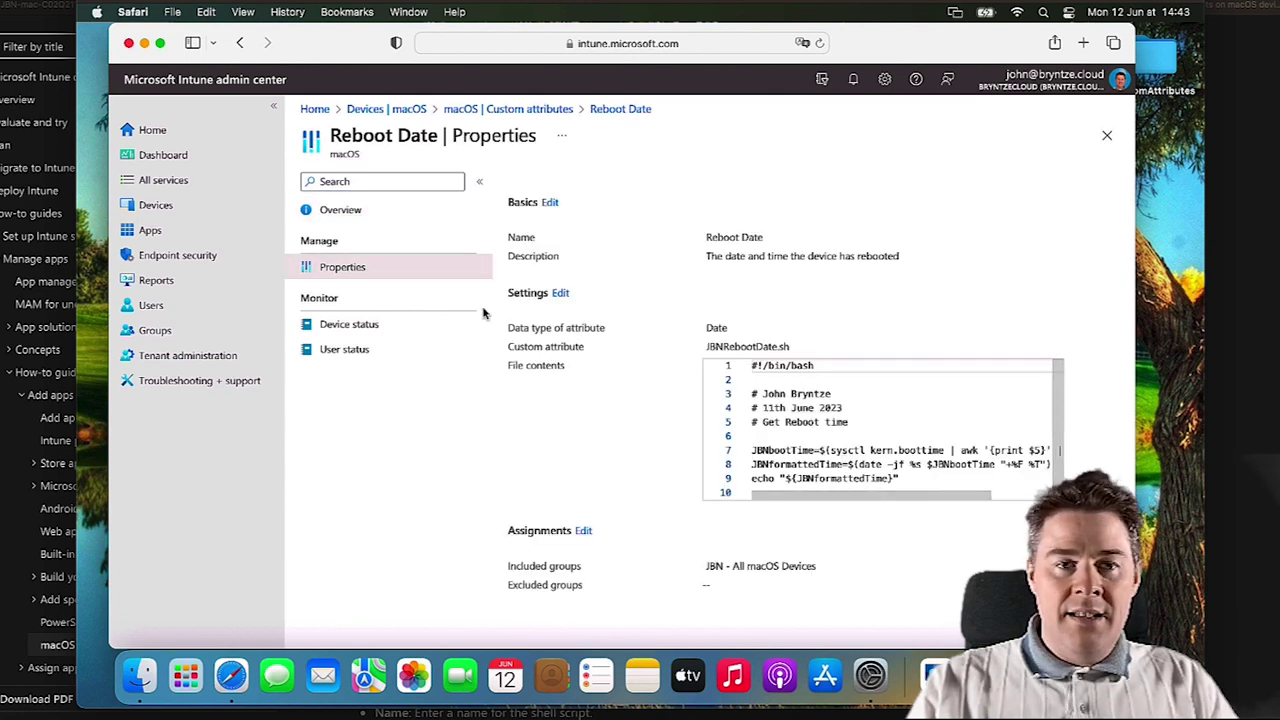
click(348, 325)
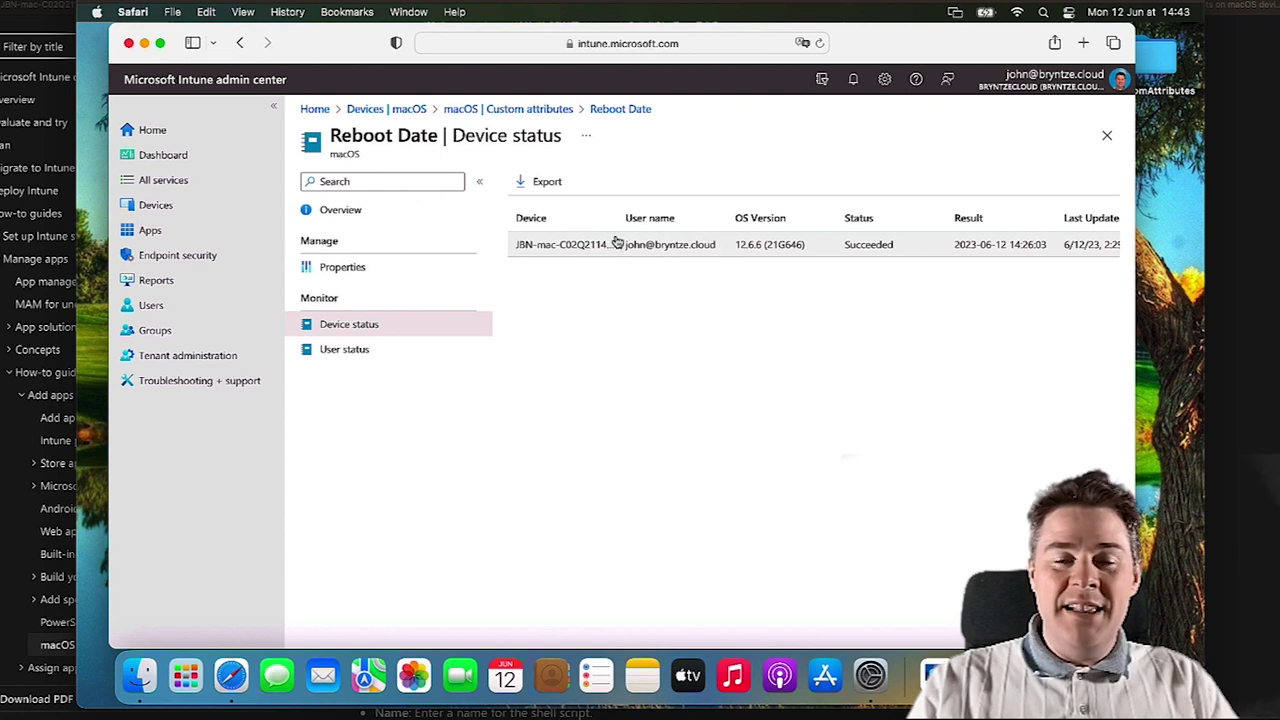
click(523, 111)
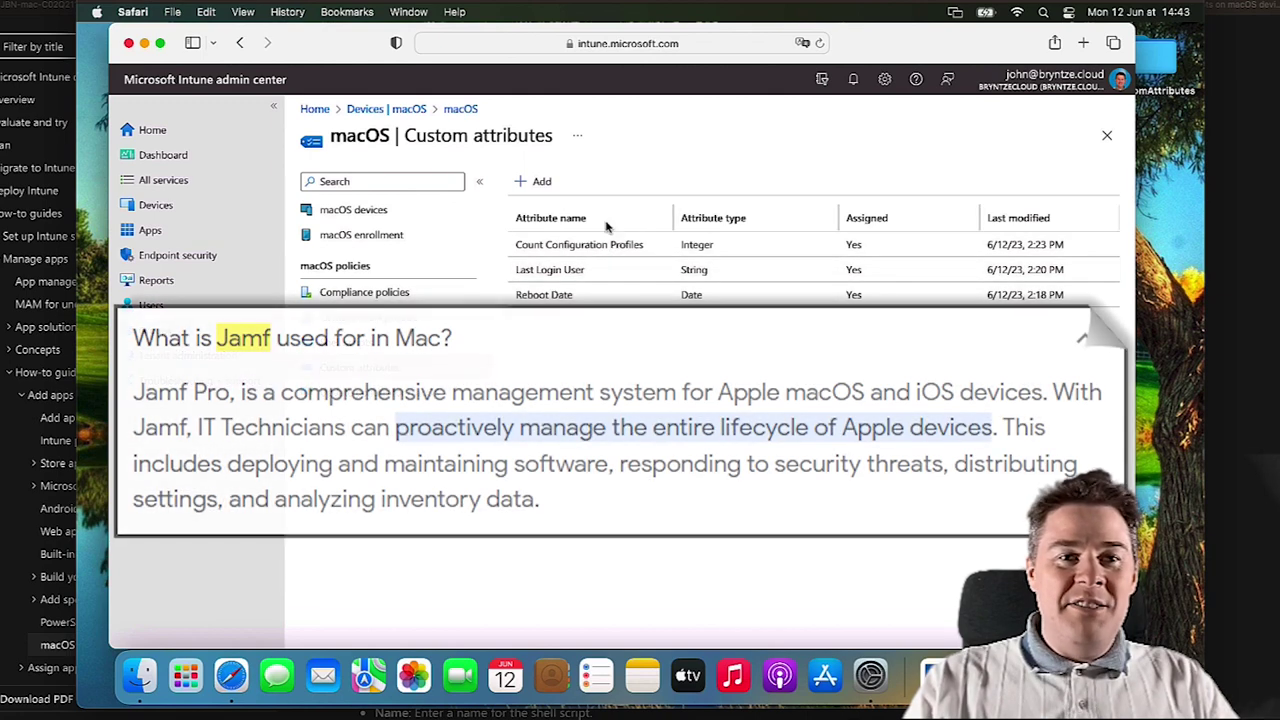
- Search in a new browser tab for "Jamf script extension attrib" and open Battery Condition.sh in the Jamf-Pro-Extension-Attributes repository on GitHub
click(173, 14)
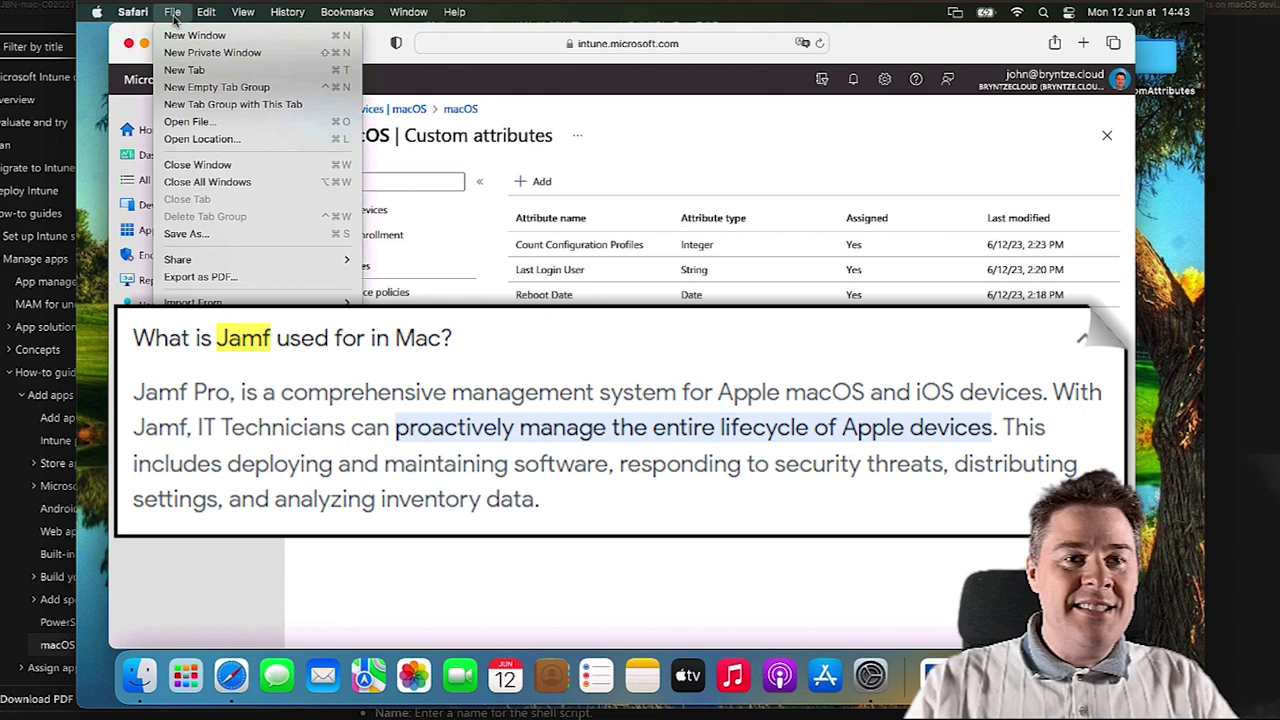
click(185, 69)
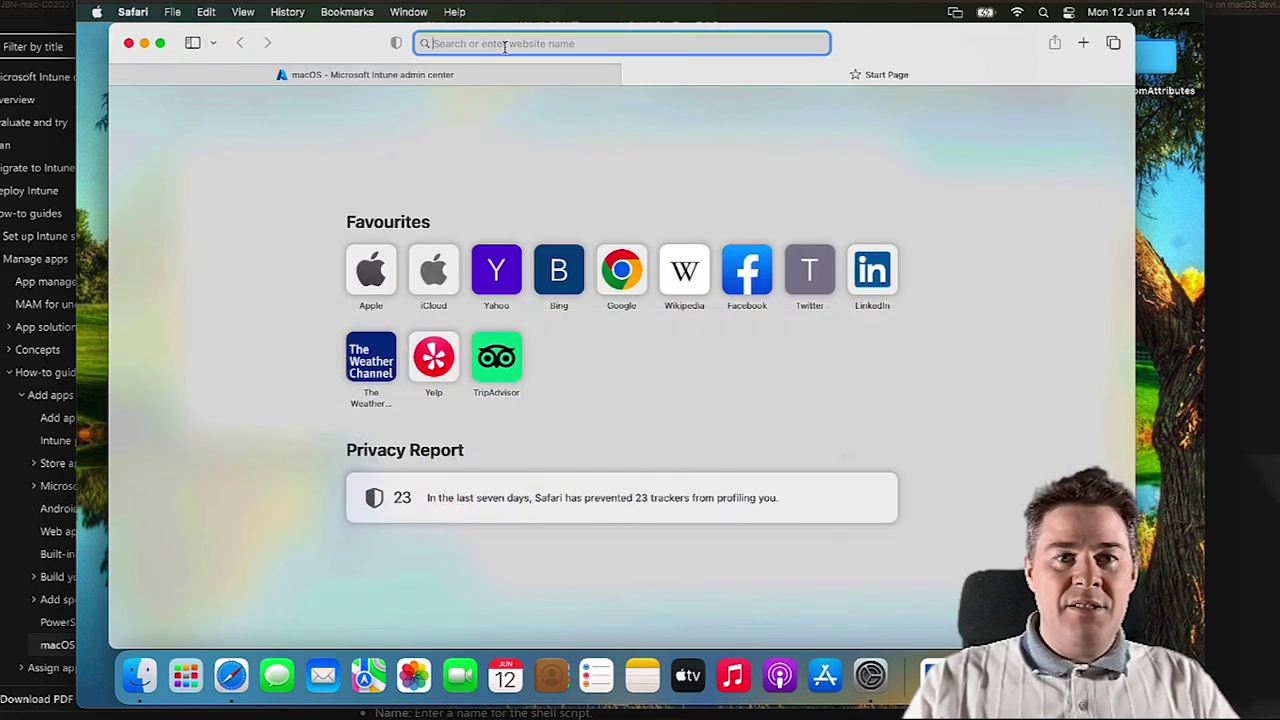
text(Jamf)
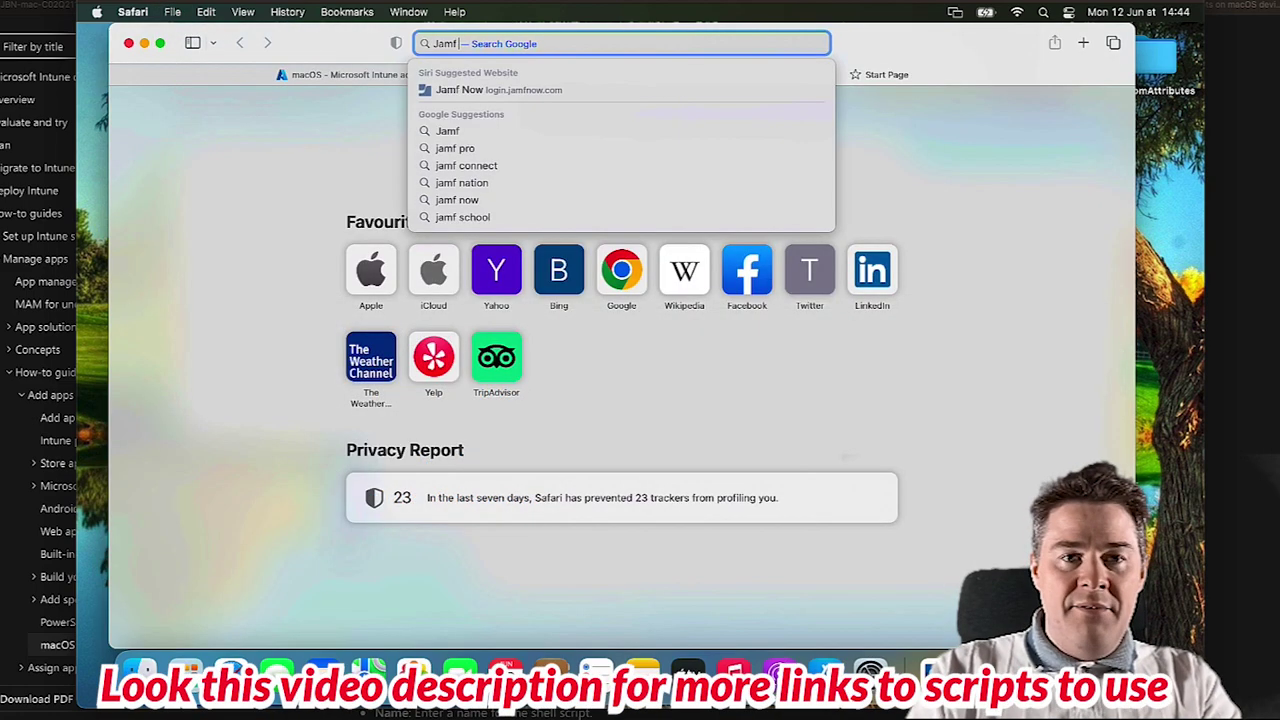
text( scr)
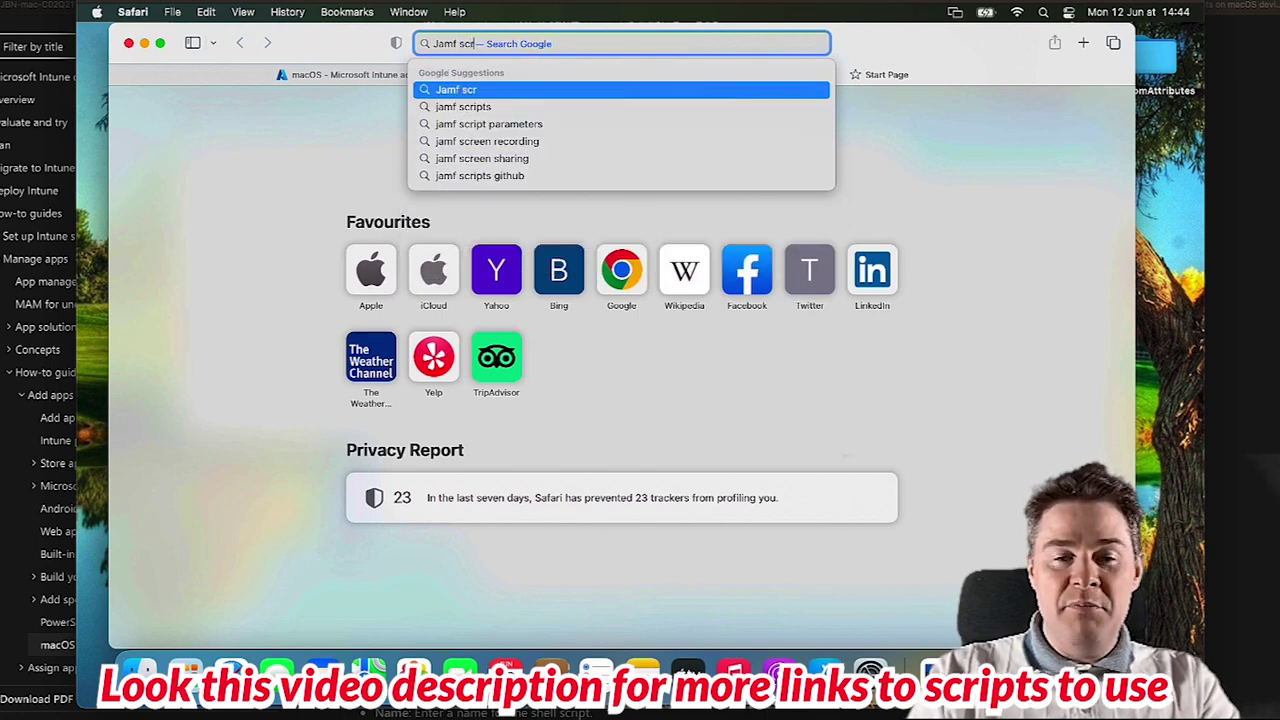
text(ipt)
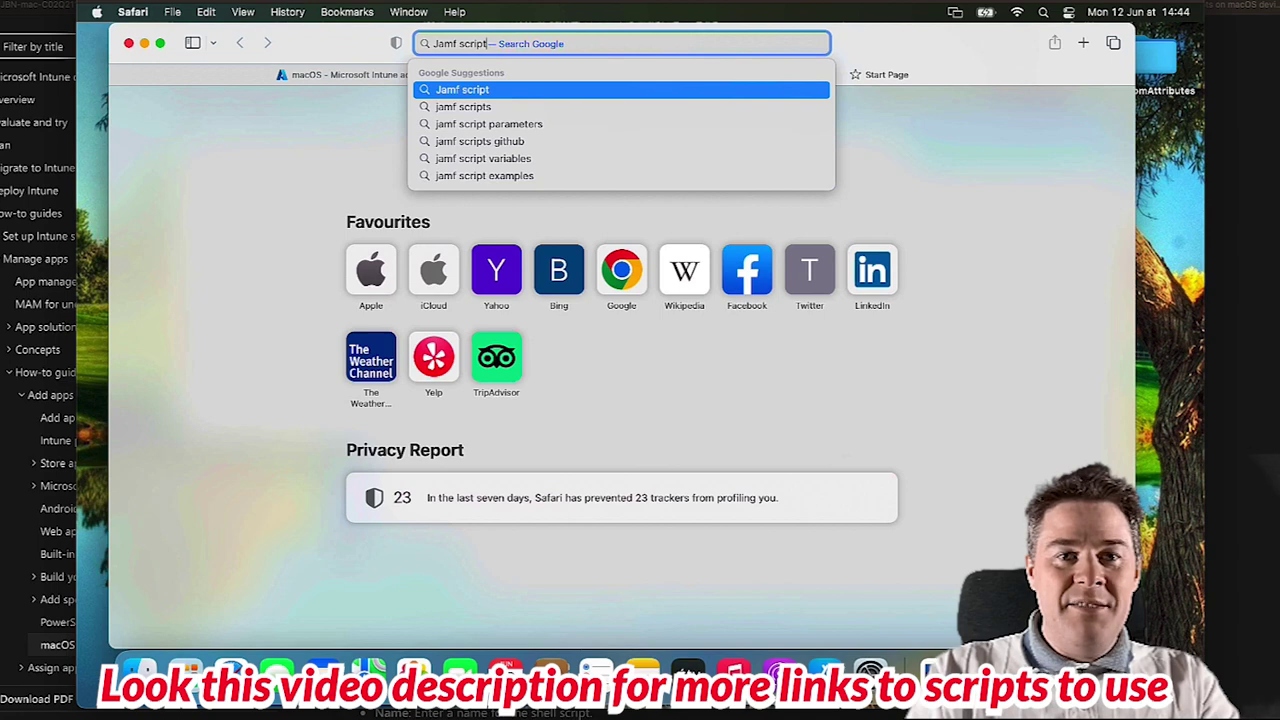
text( extens)
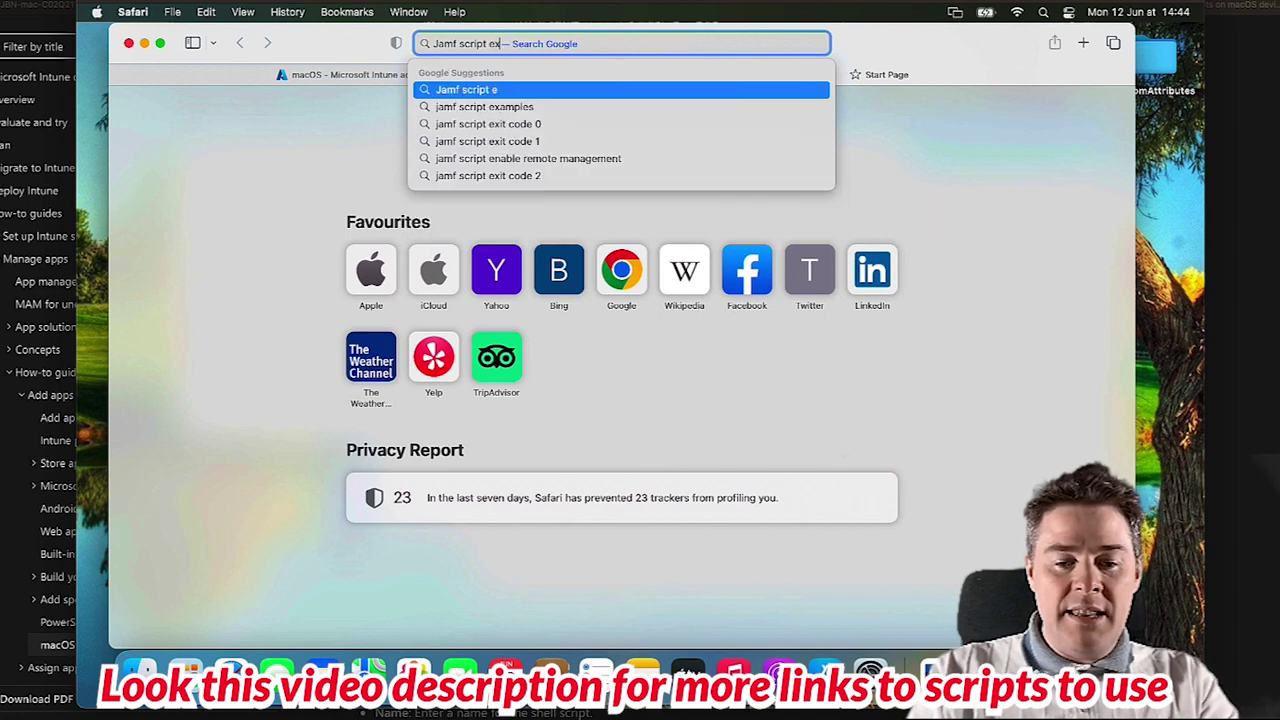
text(ion attrib)
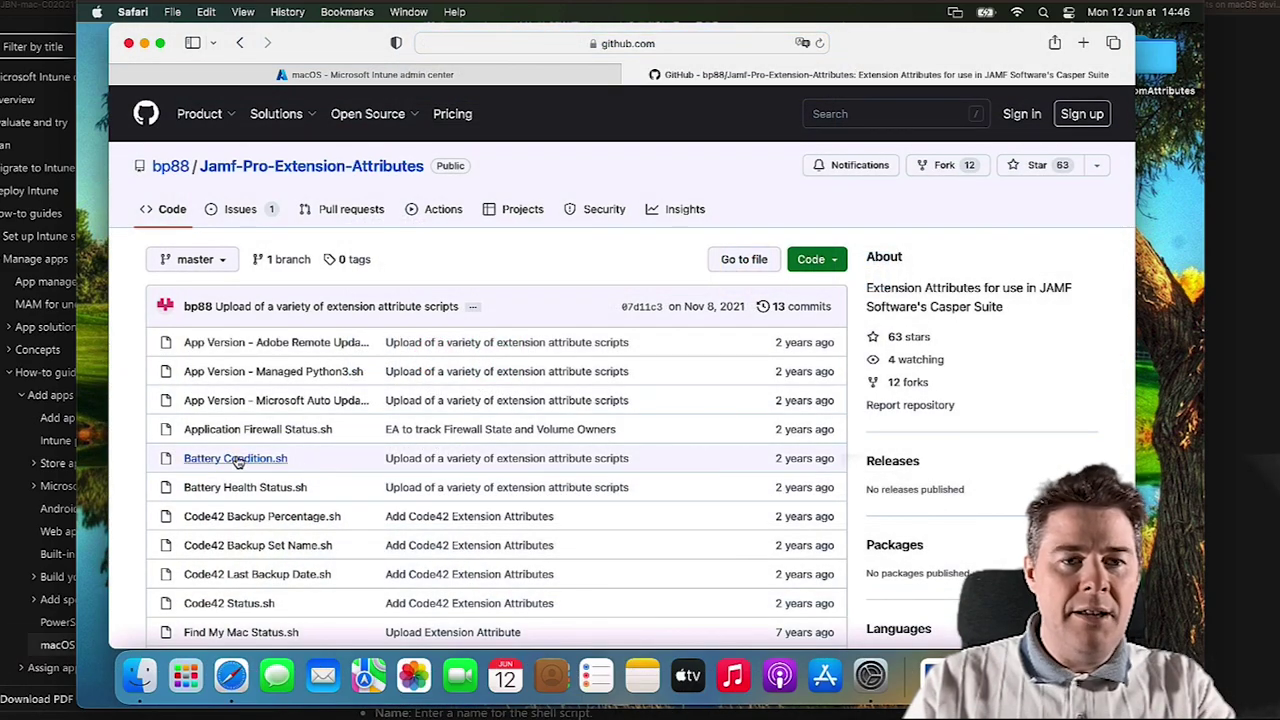
click(224, 460)
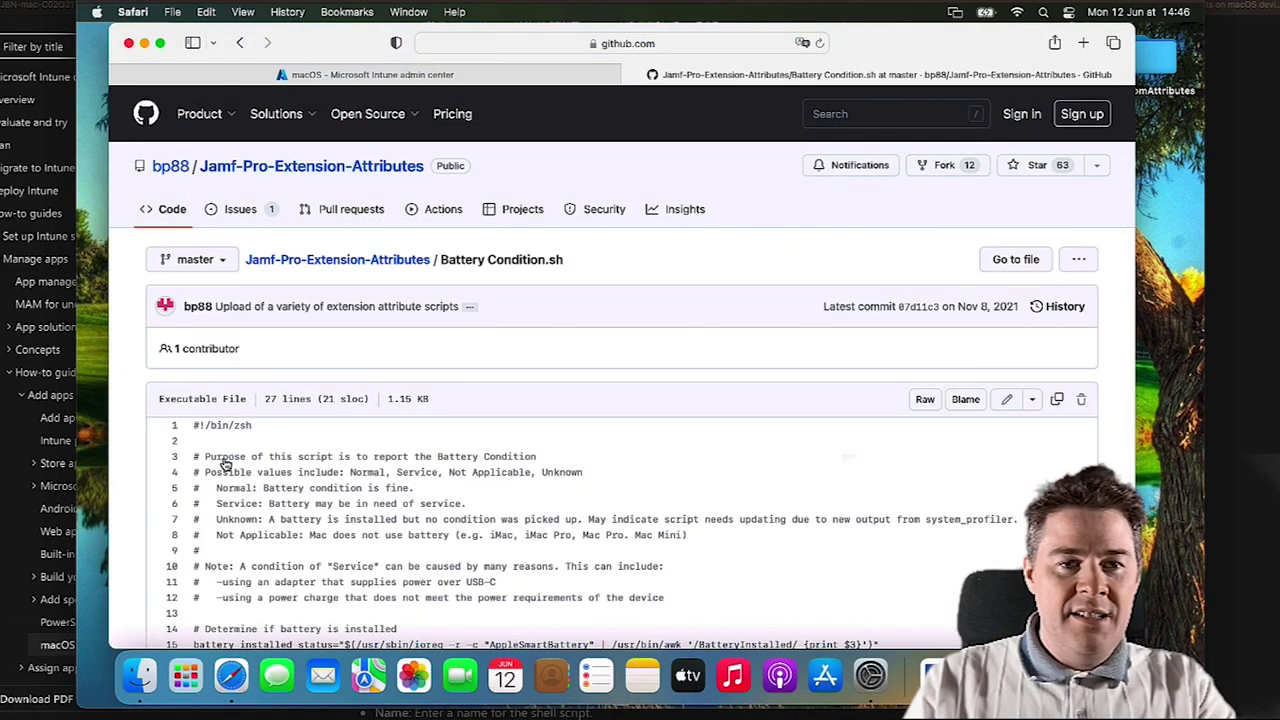
- Open the raw version of Battery Condition.sh and highlight the whole script text
scroll(387, 516, down, 2)
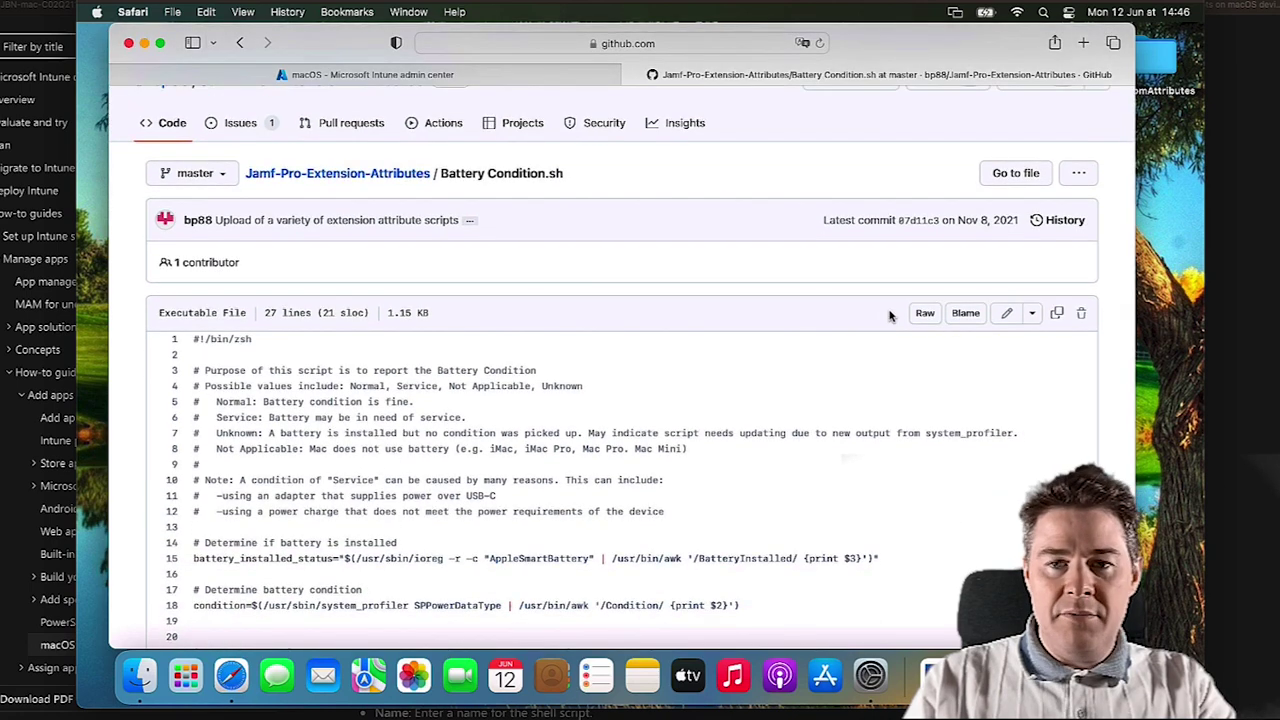
click(920, 316)
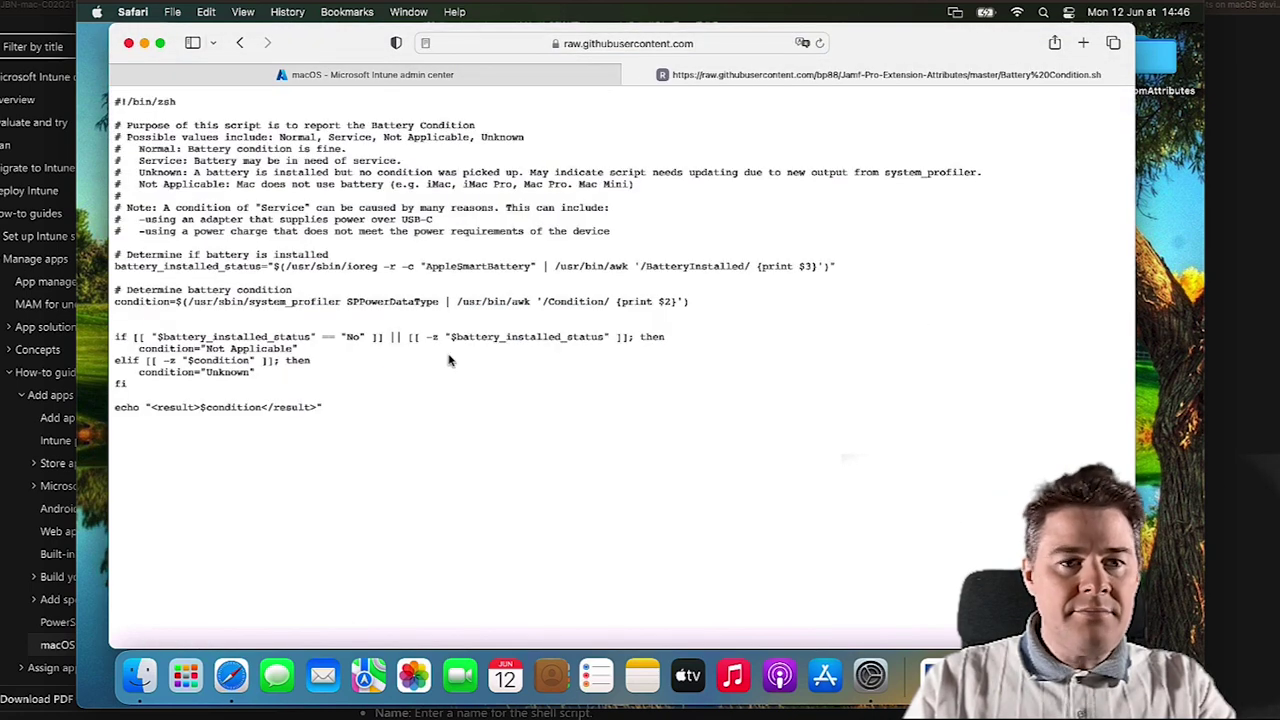
drag(114, 101, 360, 404)
click(360, 404)
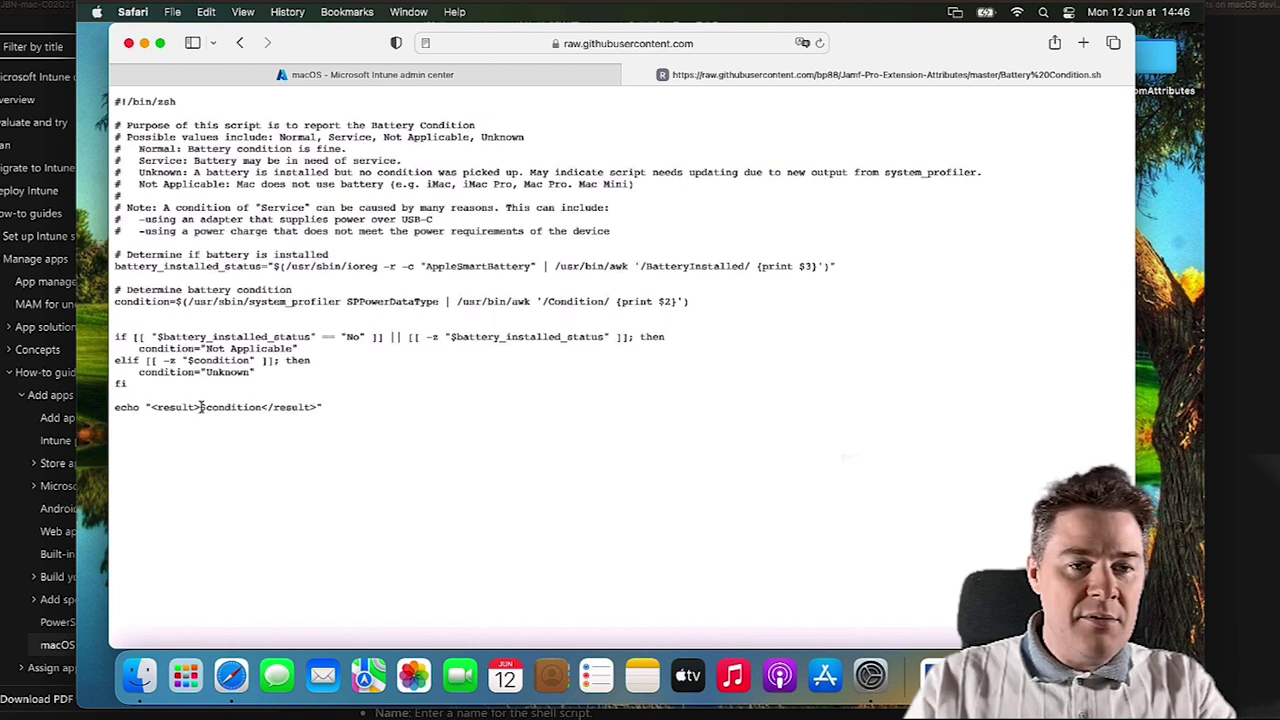
- Examine the result tags around $condition in the script's final echo line, and return to the custom attributes list in Intune
drag(201, 407, 161, 406)
drag(262, 407, 318, 407)
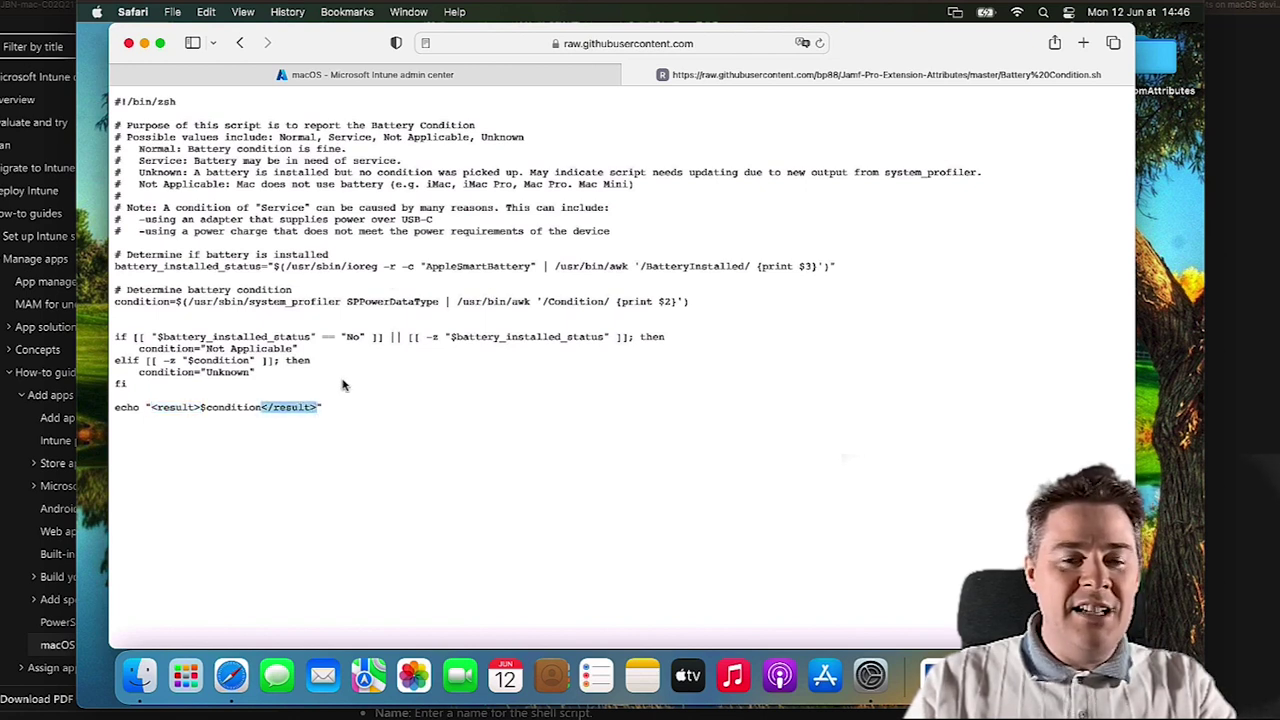
click(314, 410)
drag(317, 408, 157, 406)
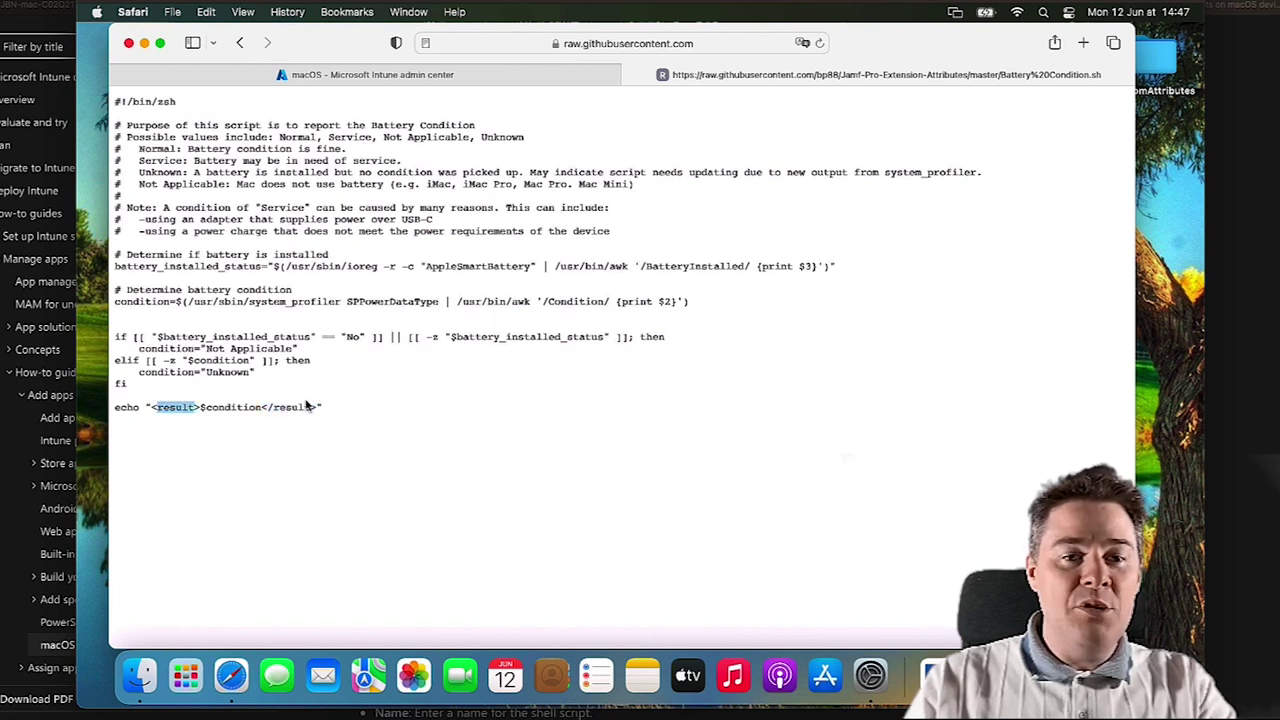
drag(321, 407, 159, 405)
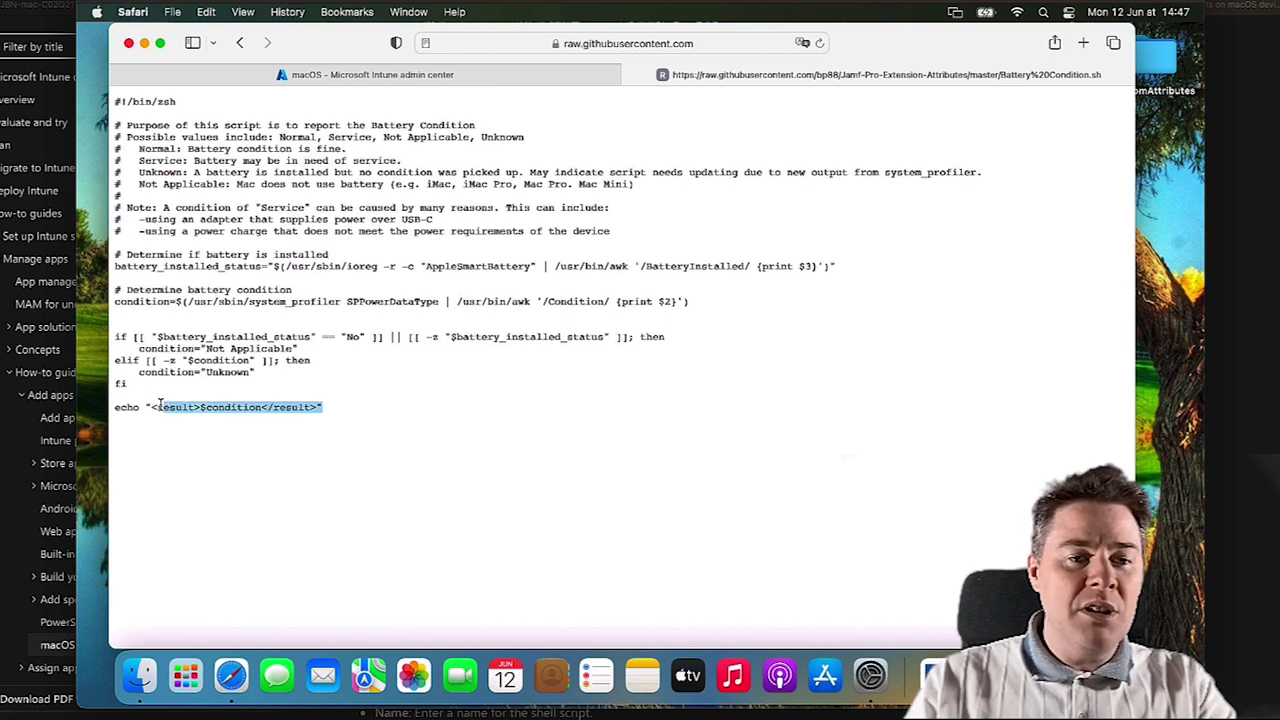
click(126, 410)
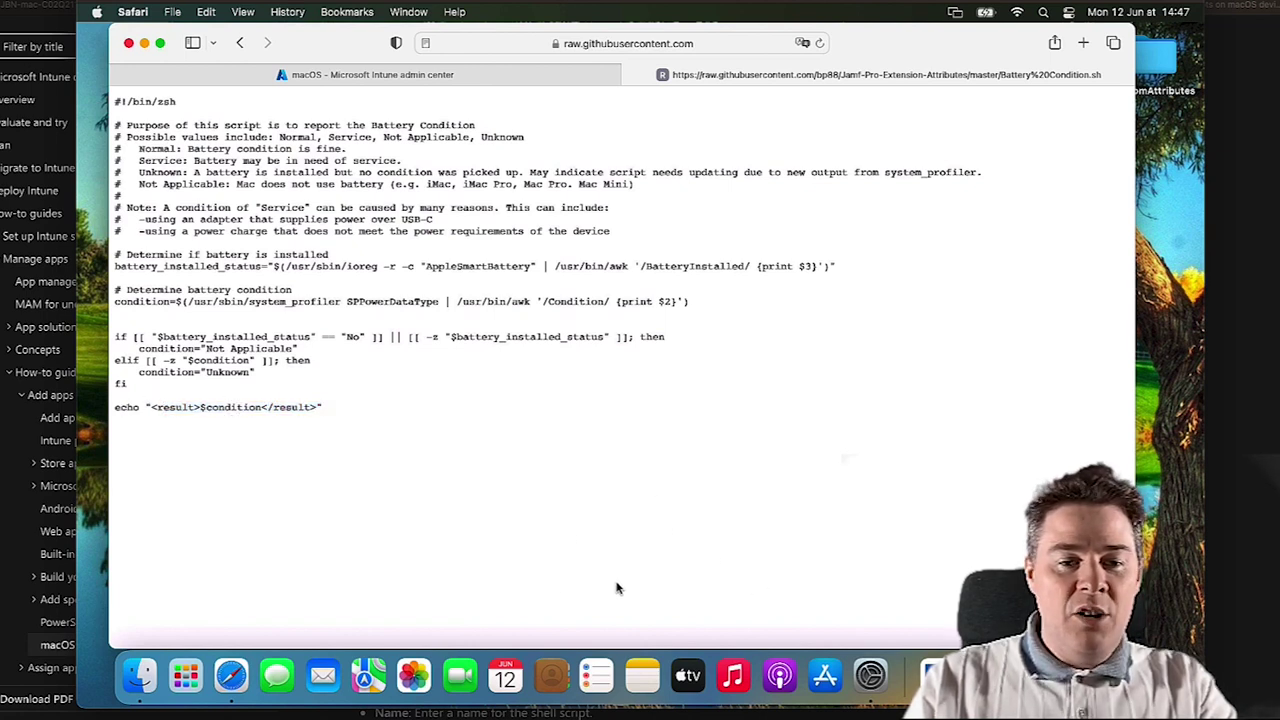
click(230, 678)
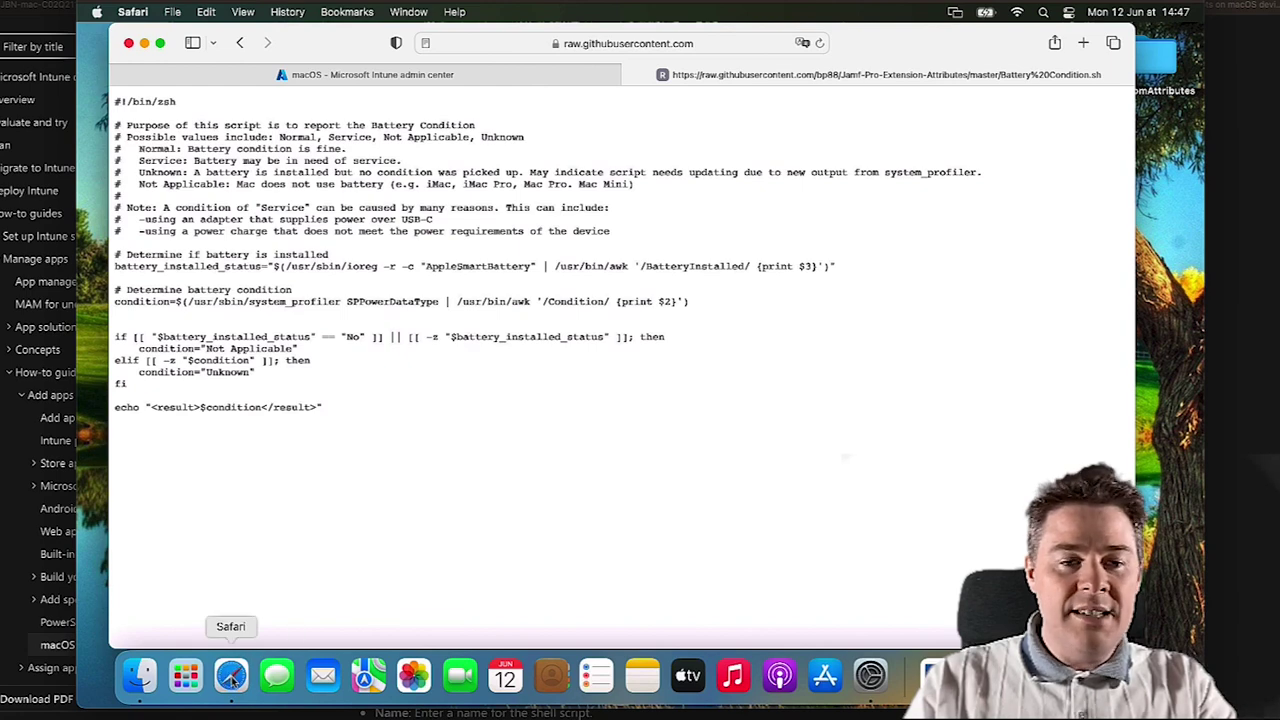
click(370, 76)
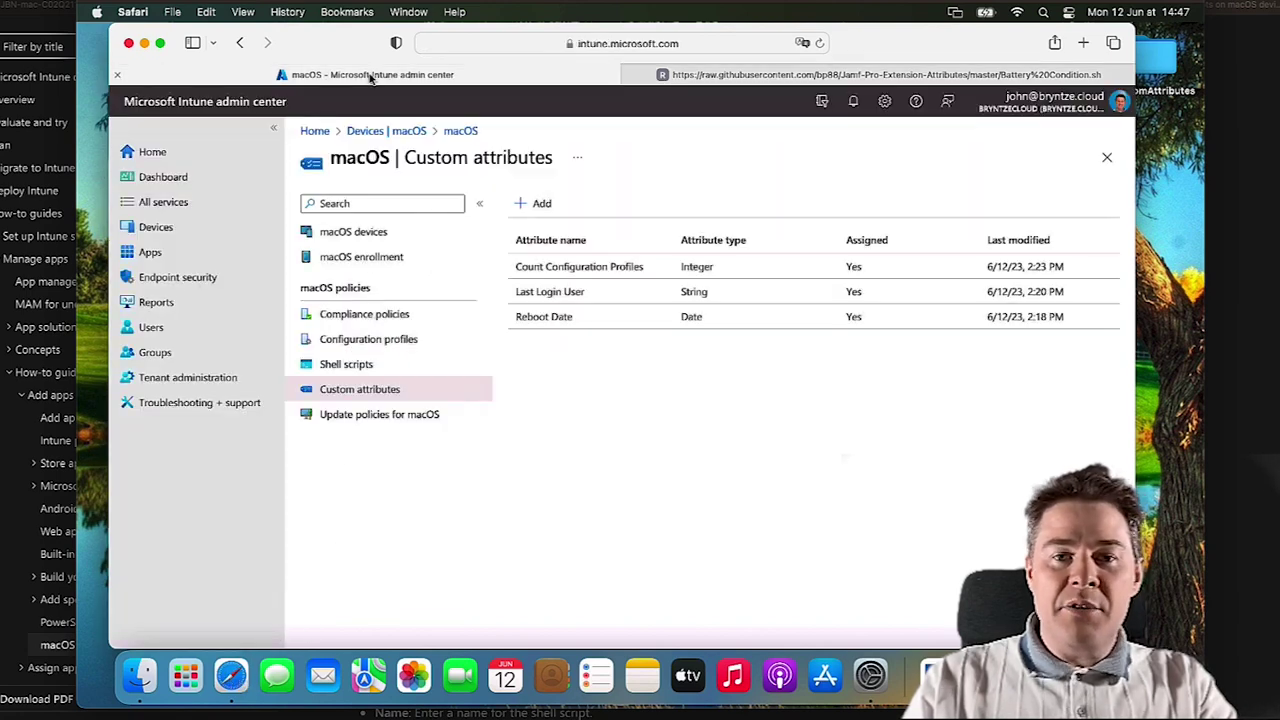